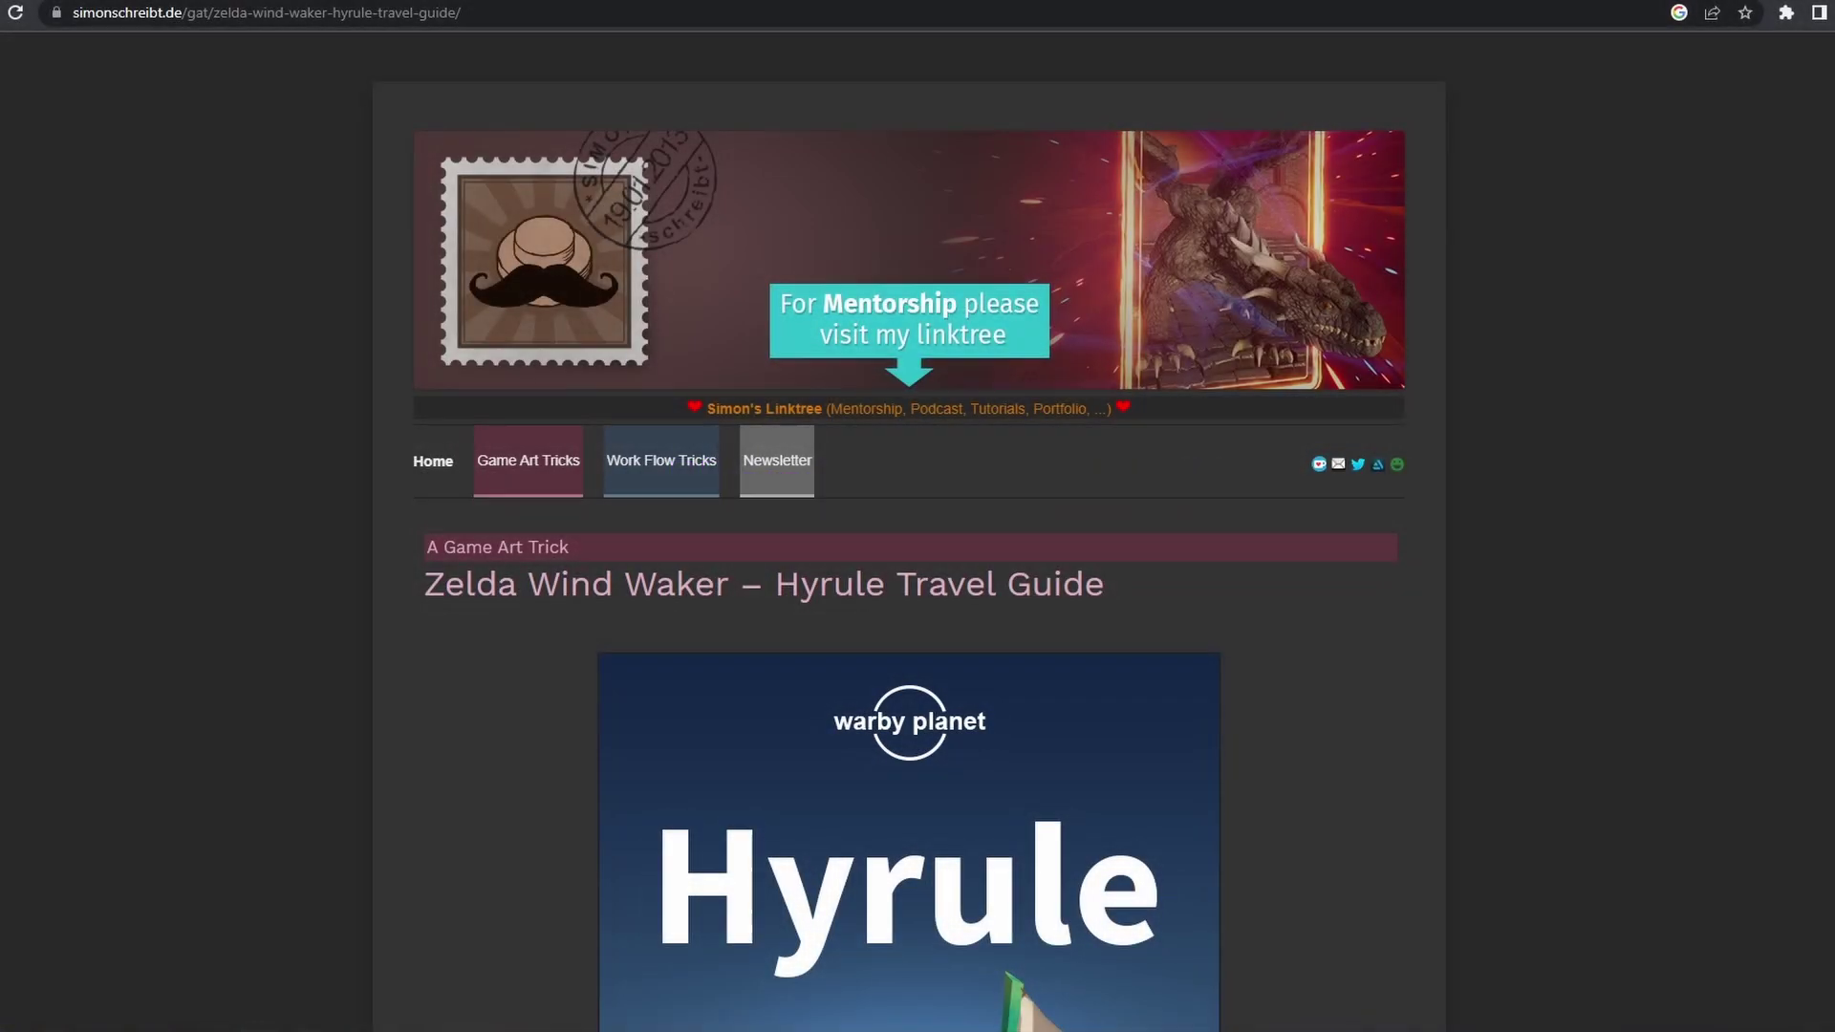
- Look through the Zelda Wind Waker – Hyrule Travel Guide article down to the stencil buffer explanation of the light spheres
scroll(908, 535, down, 12)
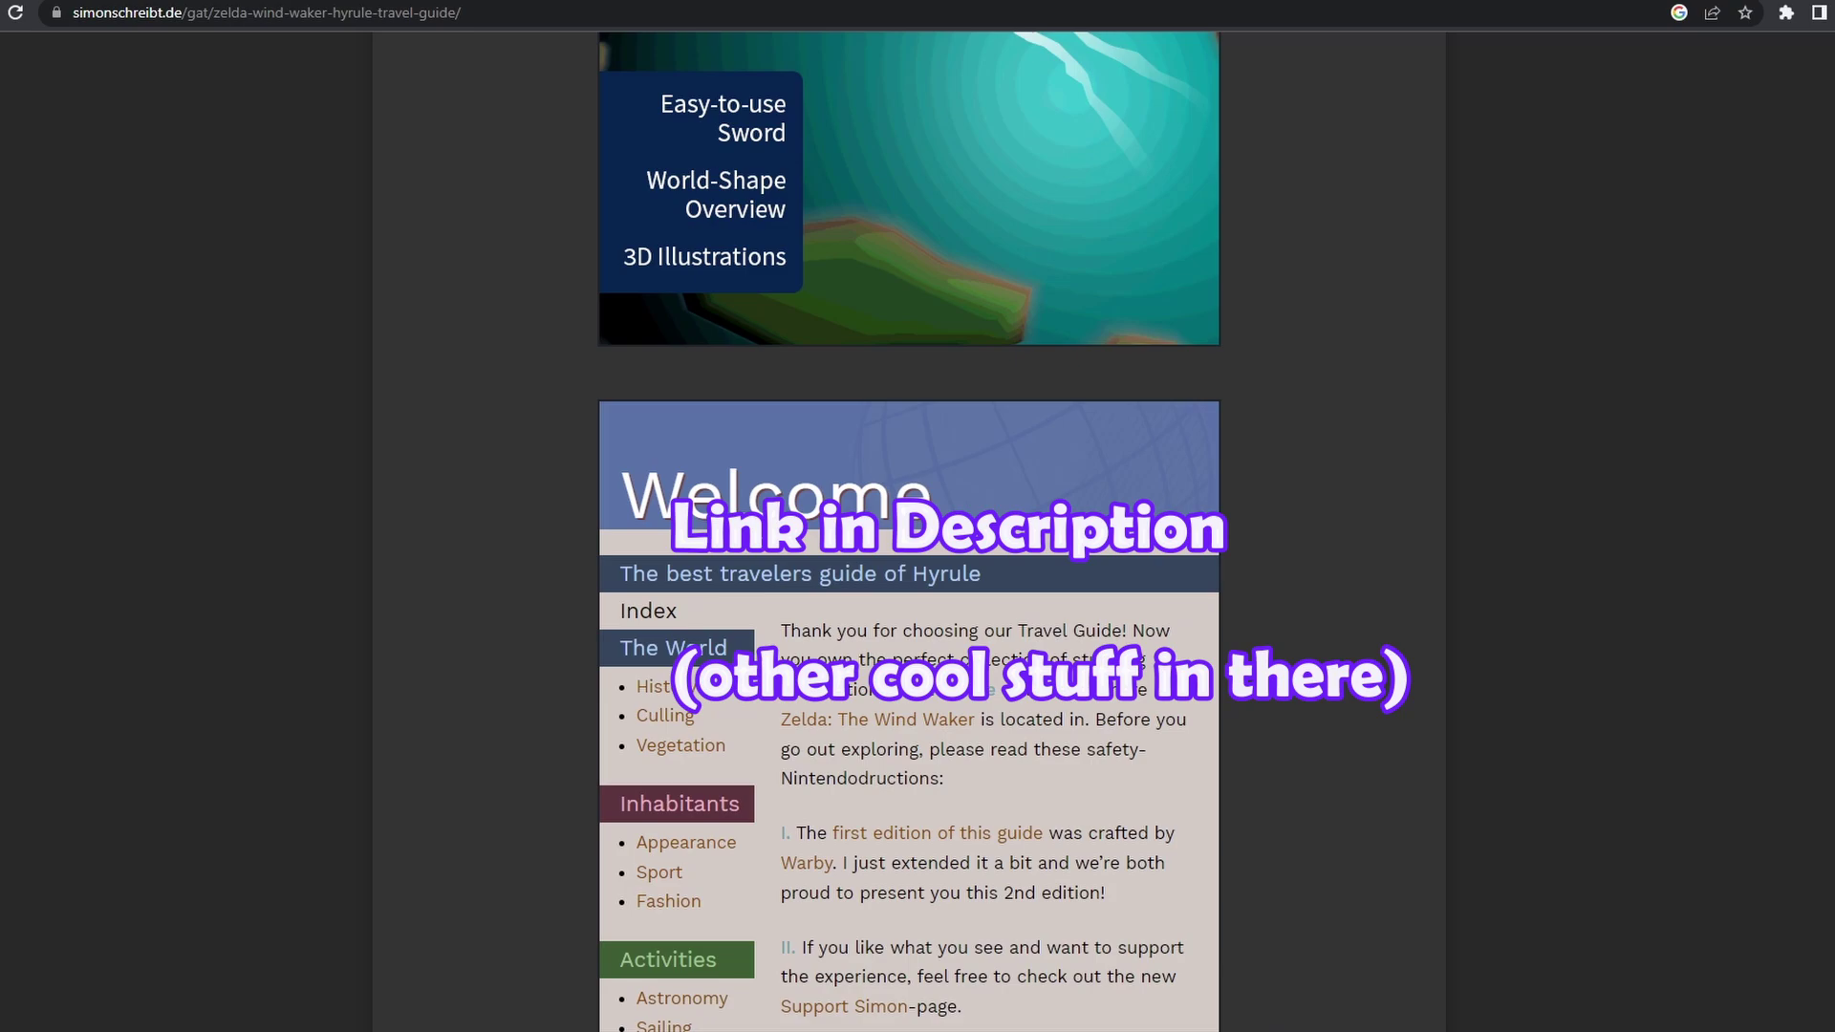
scroll(908, 536, down, 20)
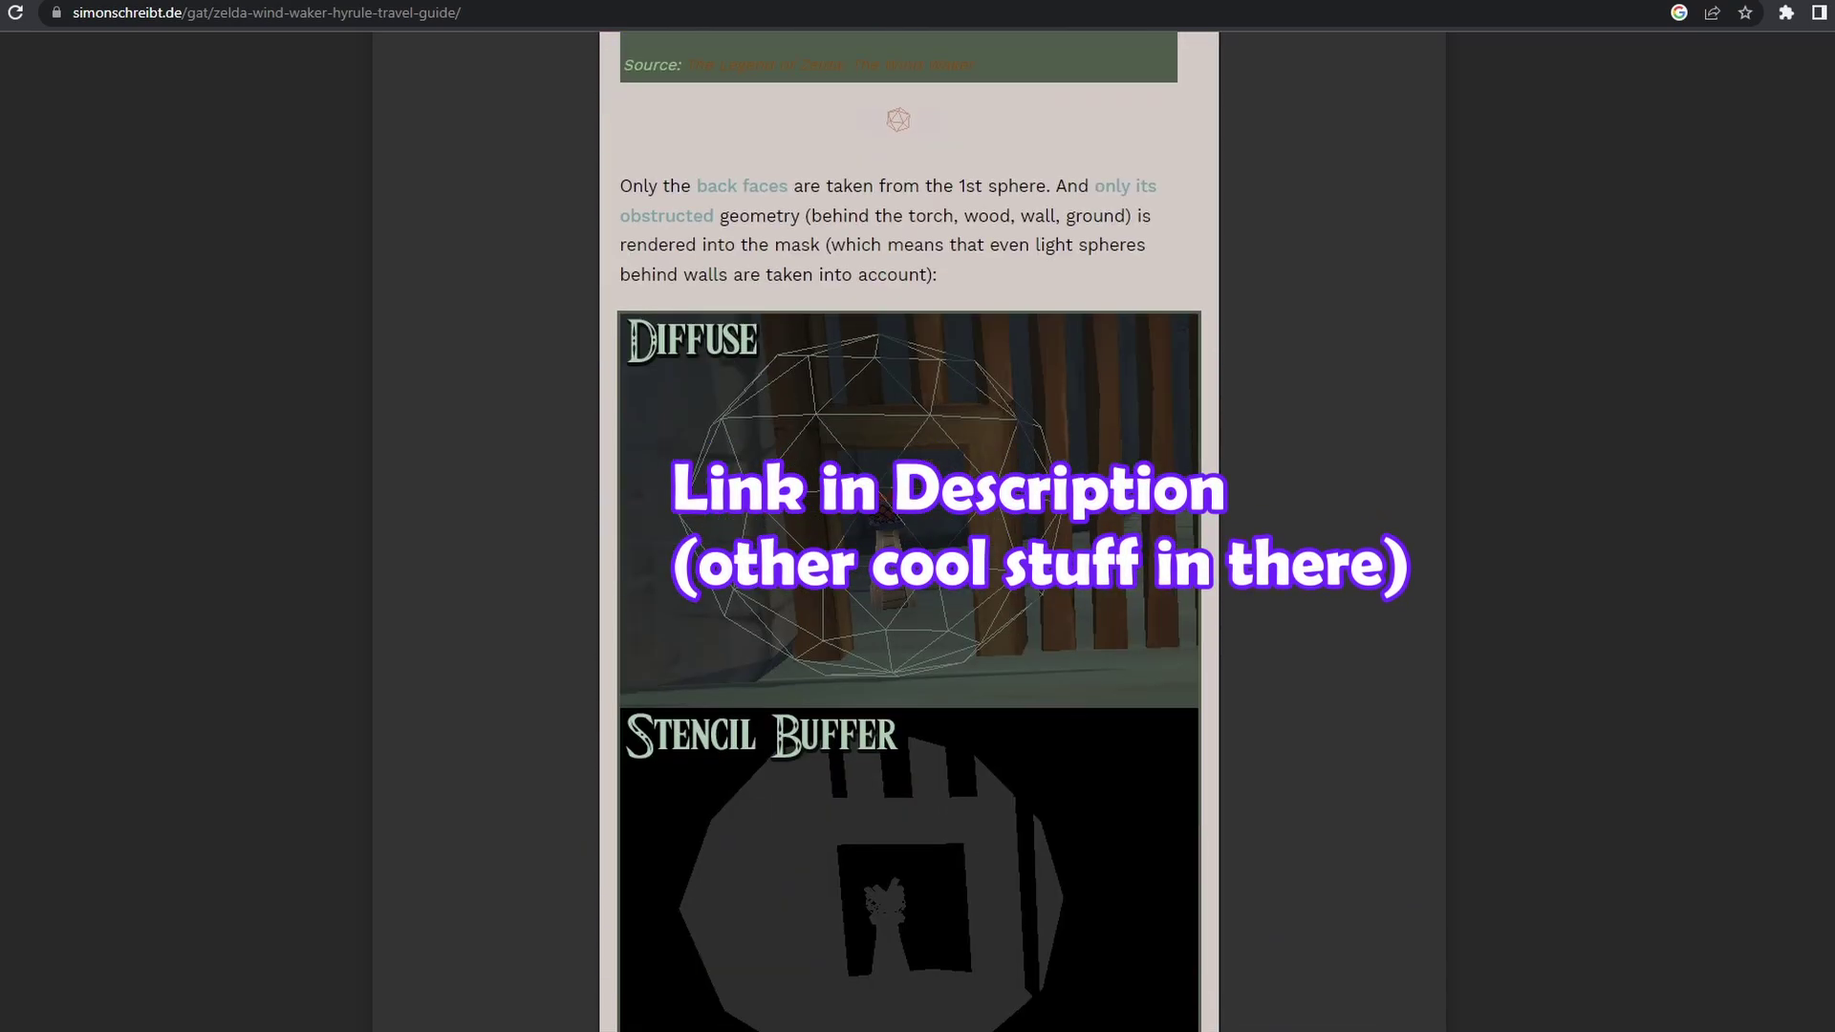
scroll(908, 535, down, 20)
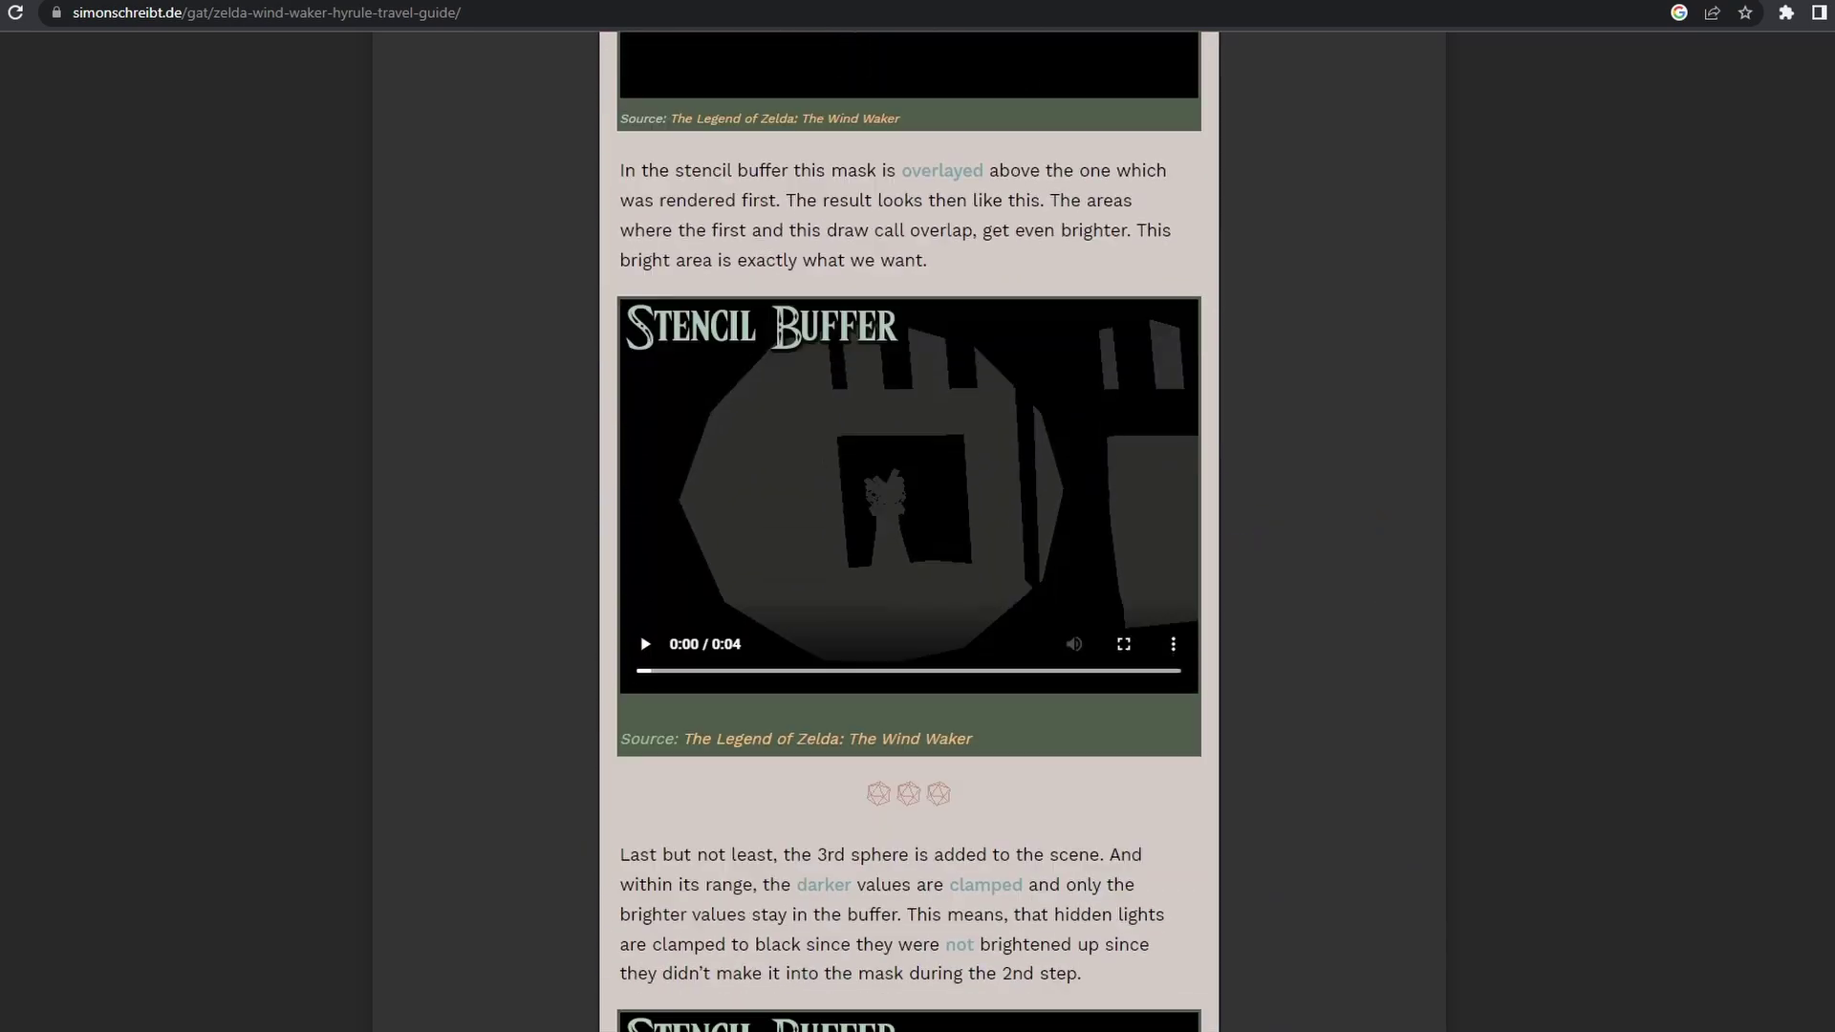
scroll(908, 536, down, 12)
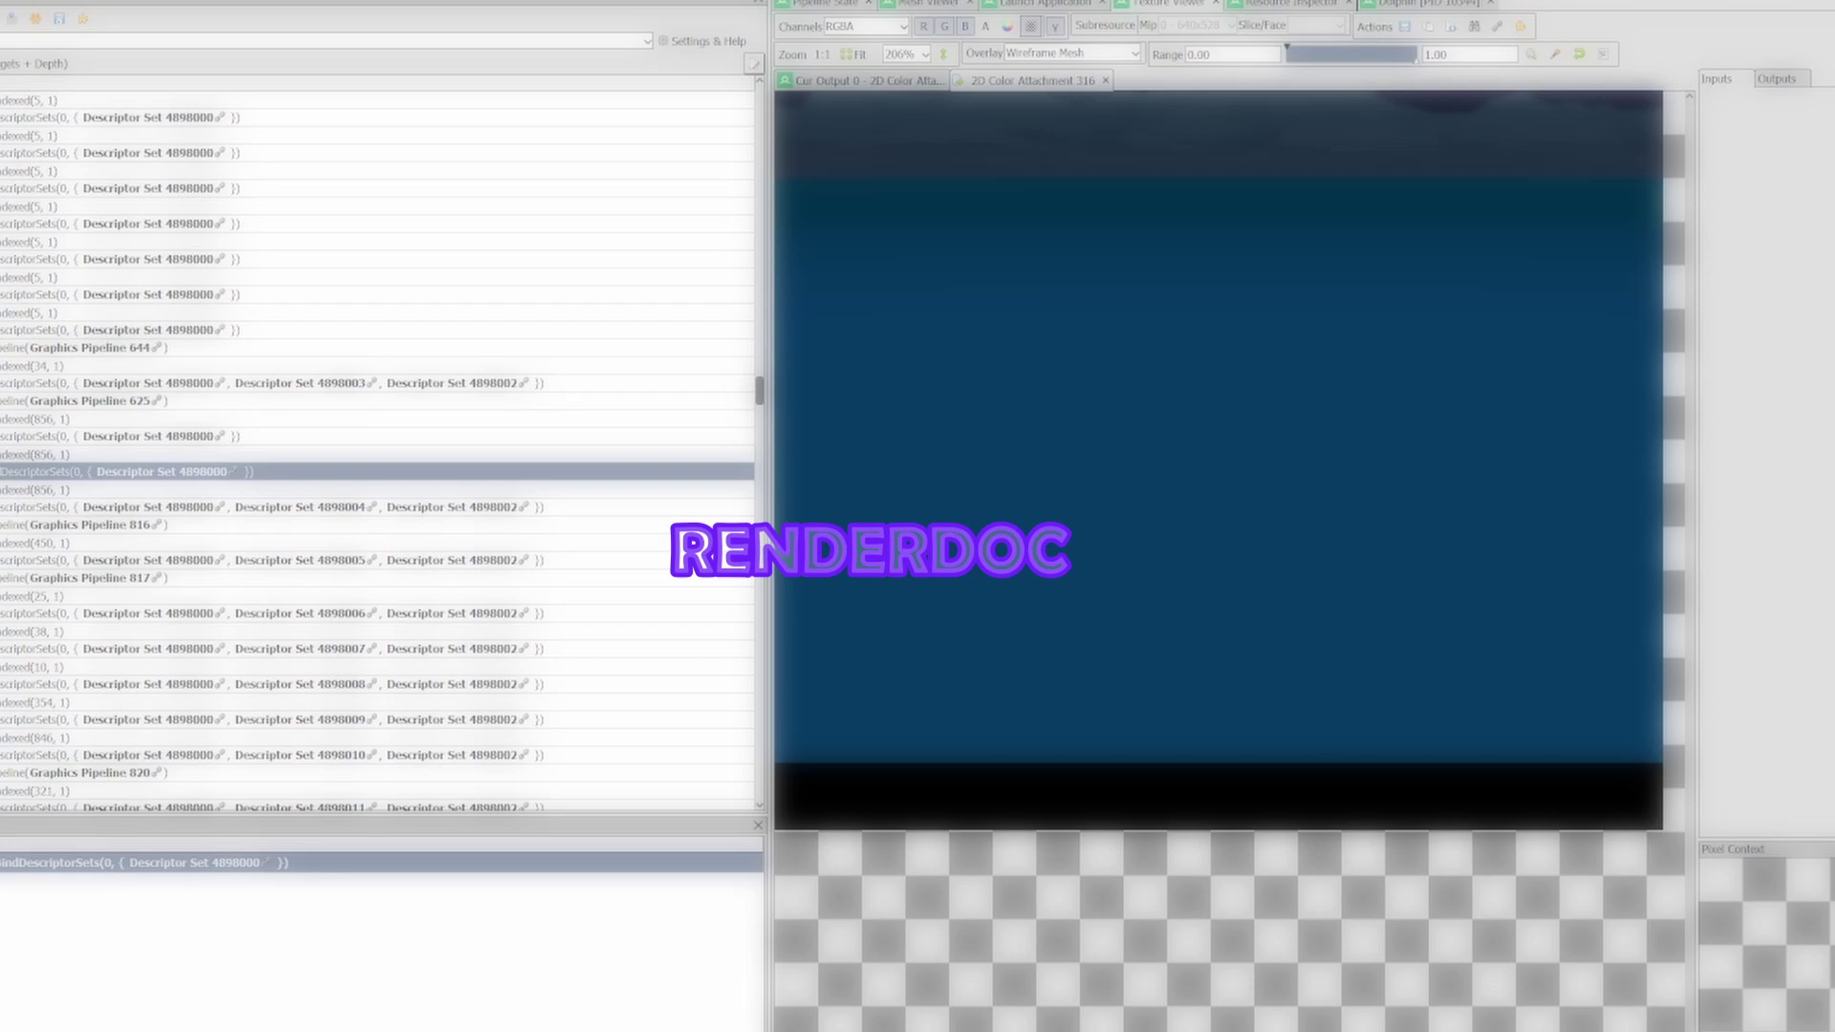
- In RenderDoc, step through the captured frame's events down to the Buffer 277 index buffer binding, examining how the scene is drawn in the texture output
key(Down)
key(Down)
key(Down)
key(Down)
key(Down)
key(Down)
key(Down)
key(Down)
key(Down)
key(Down)
key(Down)
key(Down)
key(Down)
key(Down)
key(Down)
key(Down)
key(Down)
key(Down)
key(Down)
key(Down)
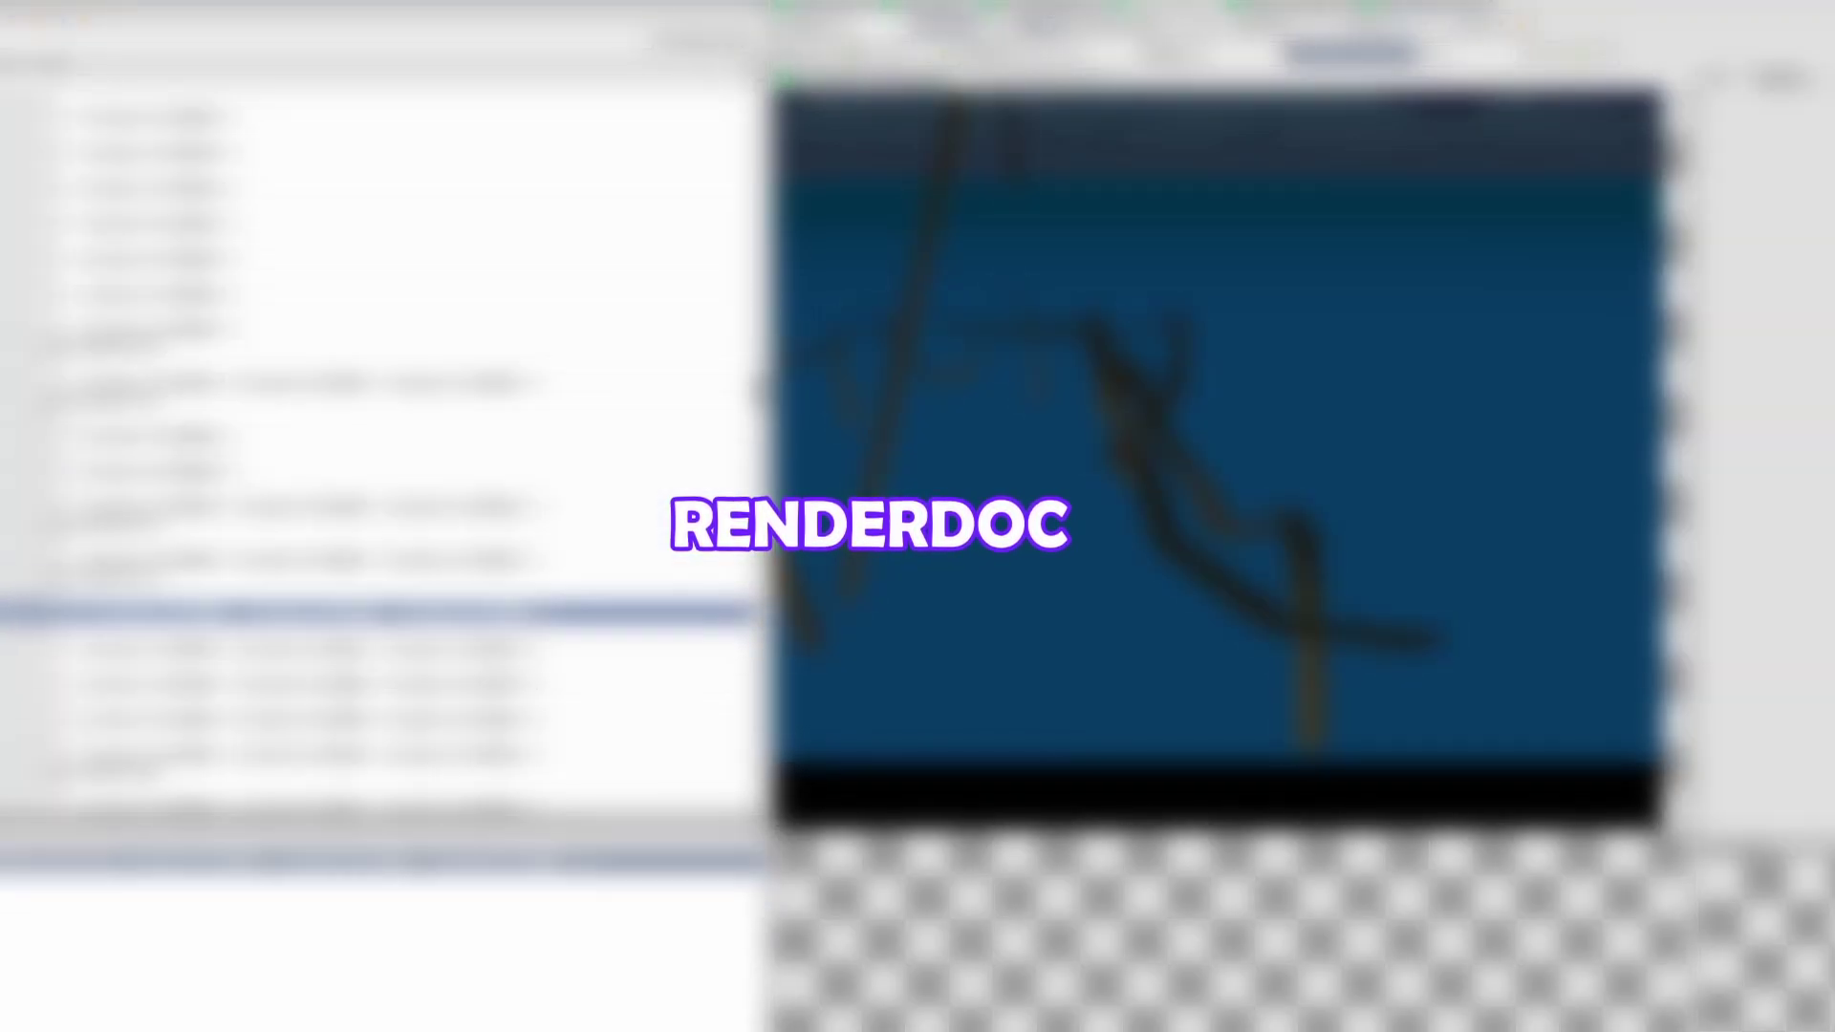
key(Down)
key(Down)
key(Down)
key(Down)
key(Down)
key(Down)
key(Down)
key(Down)
key(Down)
key(Down)
key(Down)
key(Down)
key(Down)
key(Down)
key(Down)
key(Down)
key(Down)
key(Down)
key(Down)
key(Down)
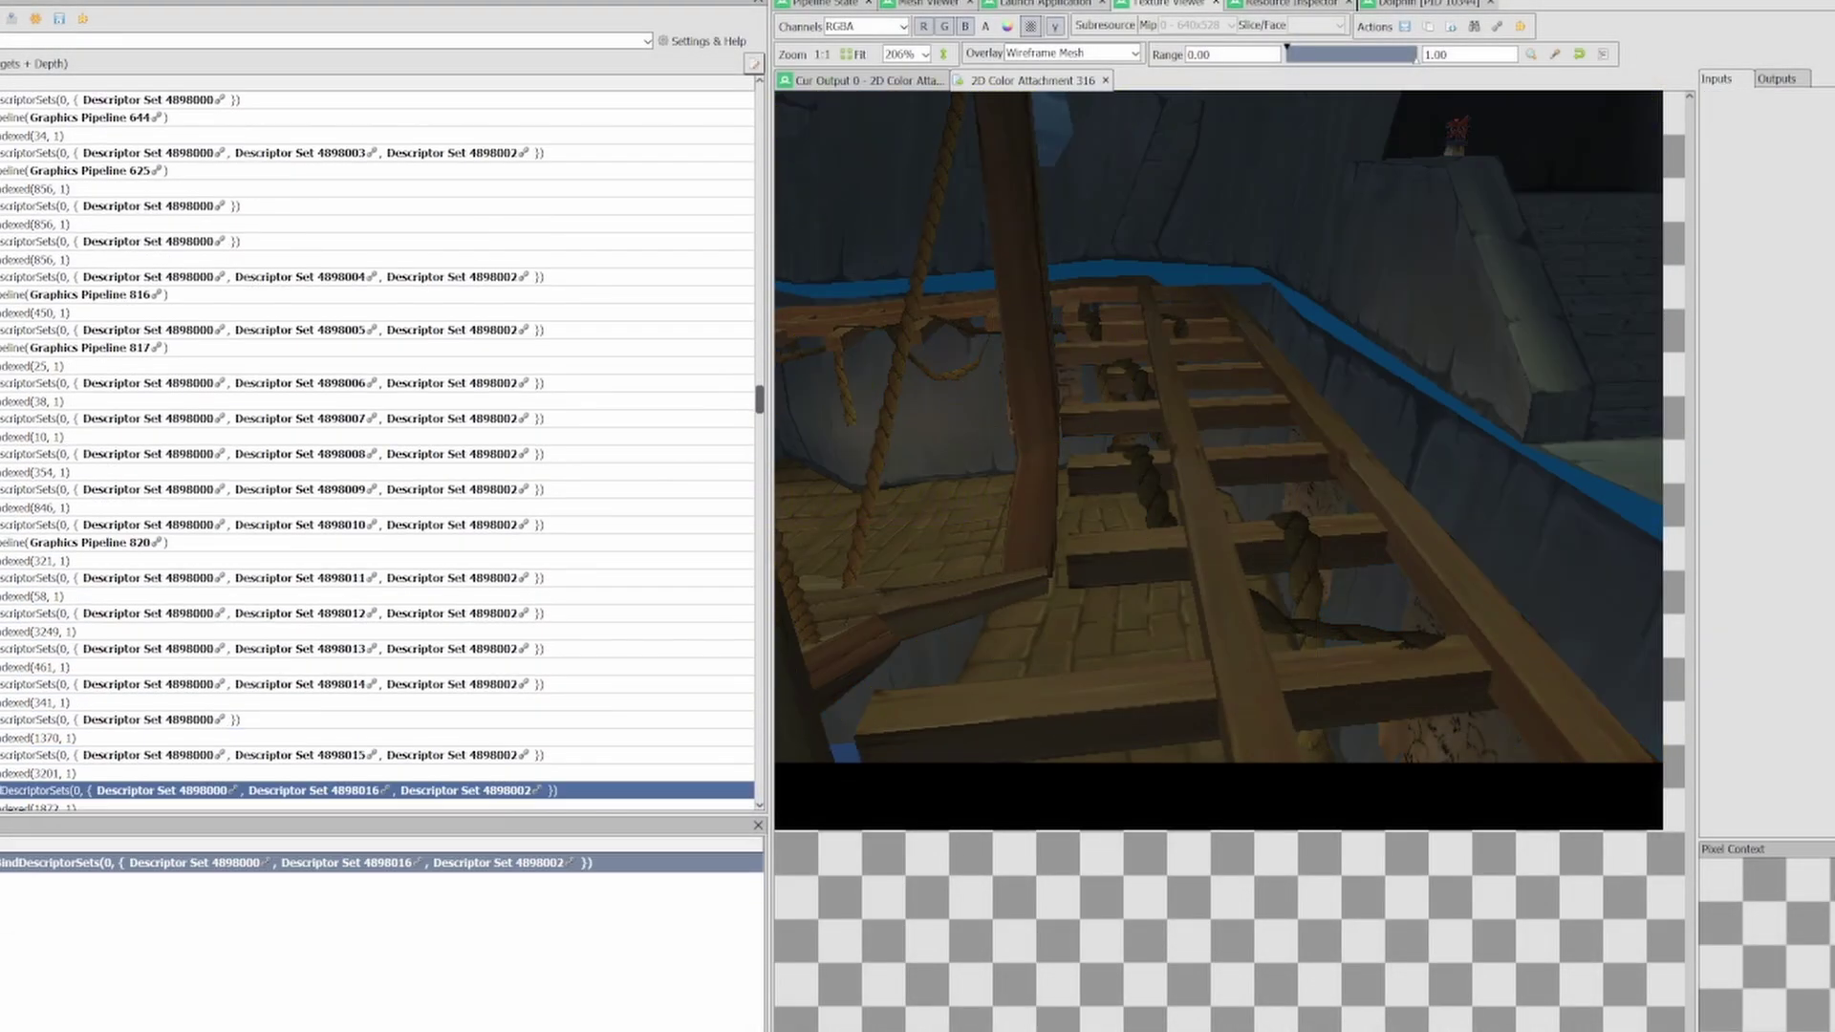
key(Down)
key(Down)
key(Down)
key(Down)
key(Down)
key(Down)
key(Down)
key(Down)
key(Down)
key(Down)
key(Down)
key(Down)
key(Down)
key(Down)
key(Down)
key(Down)
key(Down)
key(Down)
key(Down)
key(Down)
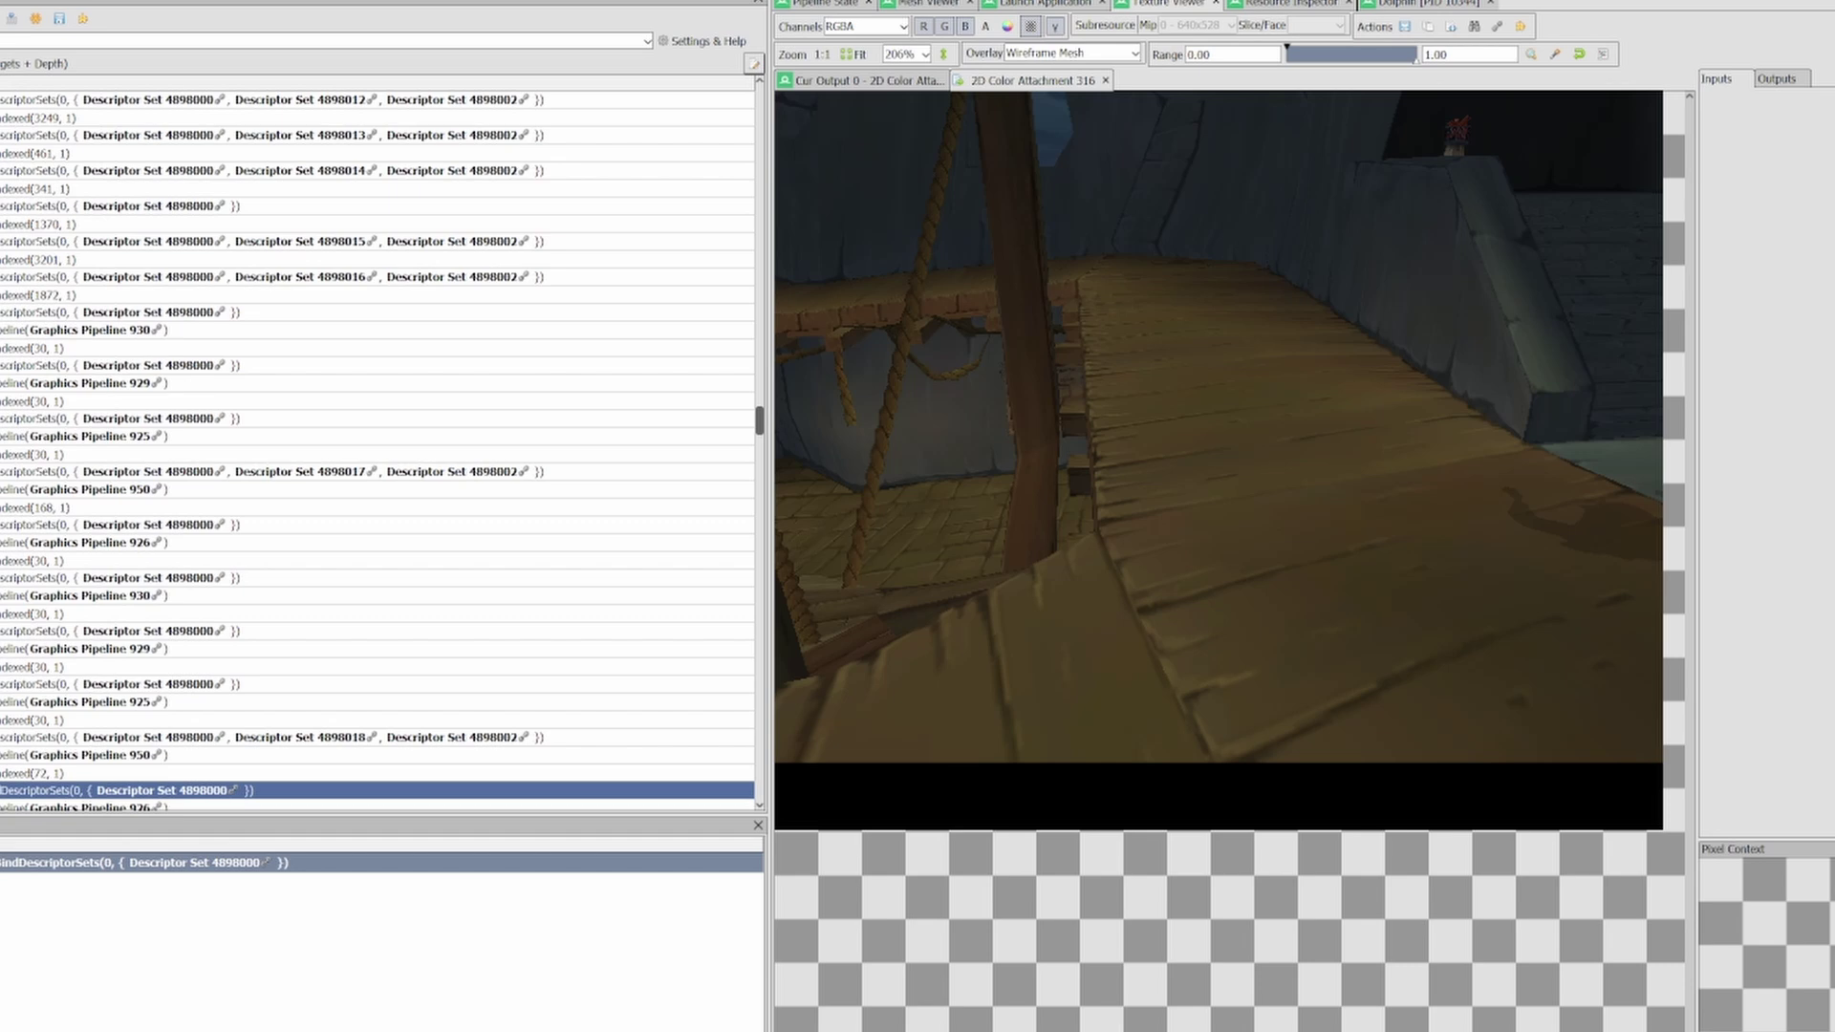
key(Down)
key(Down)
key(Down)
key(Down)
key(Down)
key(Down)
key(Down)
key(Down)
key(Down)
key(Down)
key(Down)
key(Down)
key(Down)
key(Down)
key(Down)
key(Down)
key(Down)
key(Down)
key(Down)
key(Down)
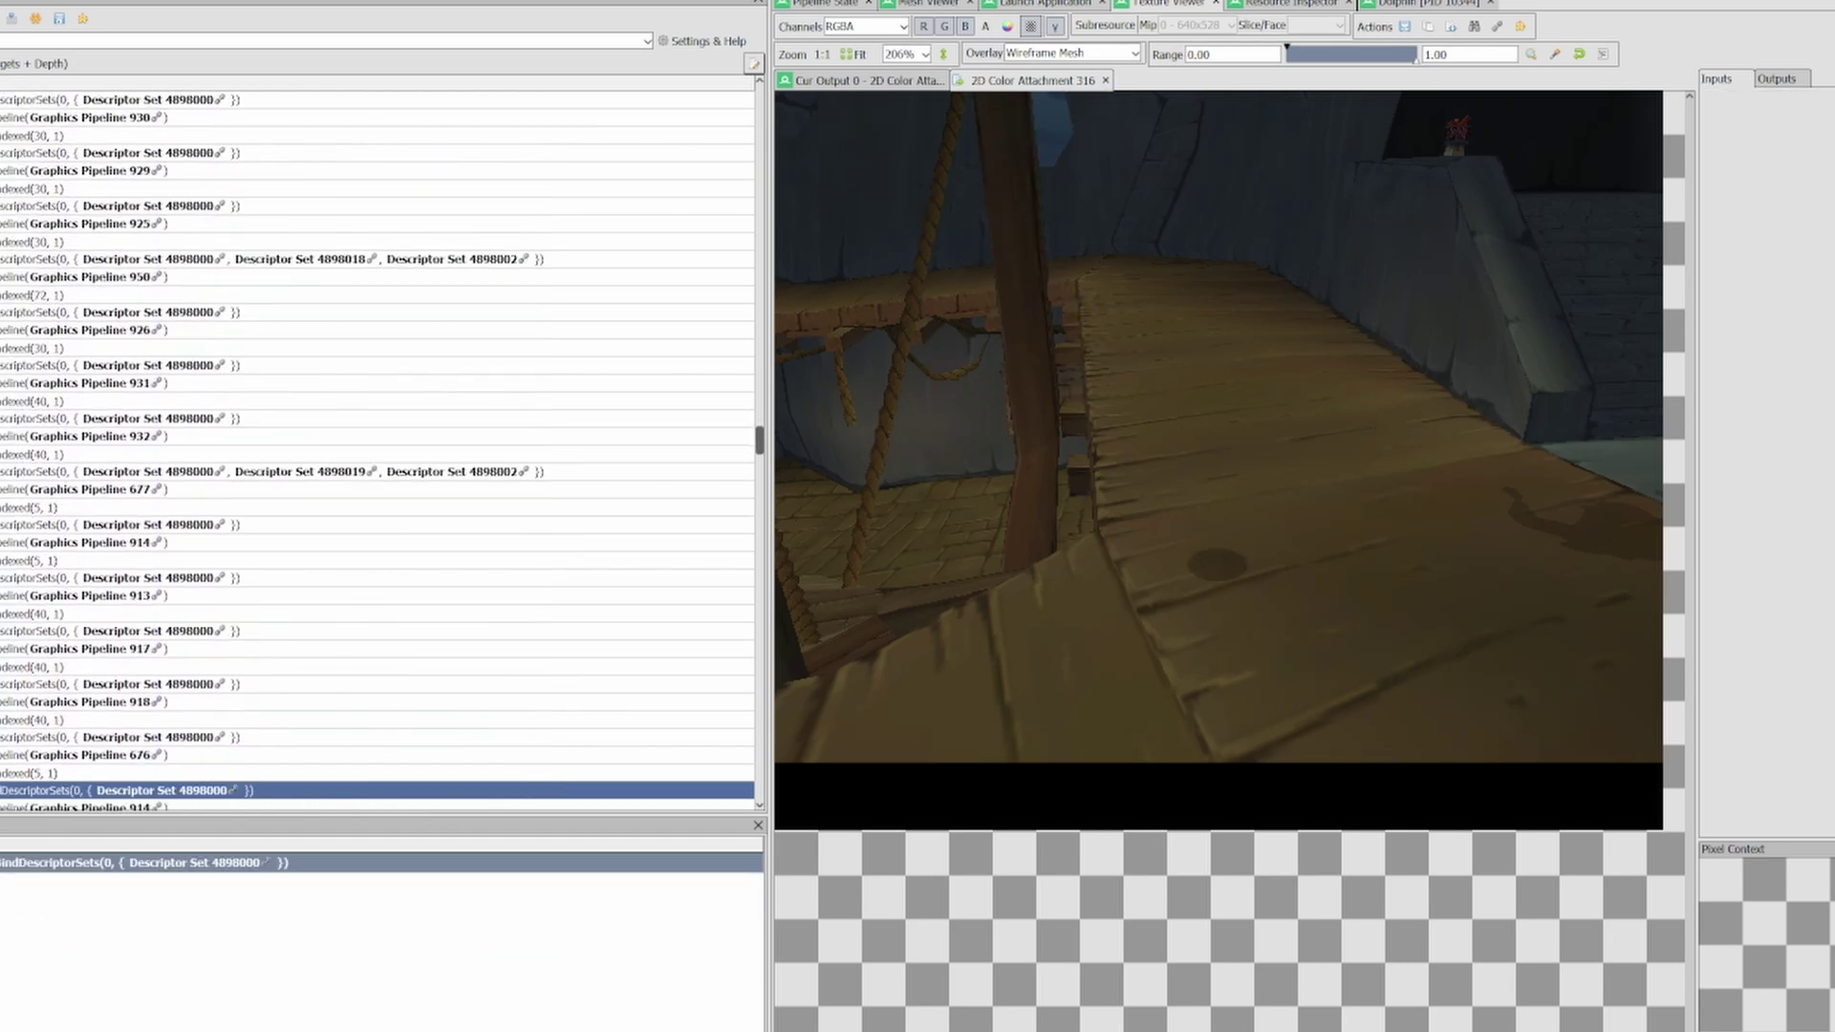
key(Down)
key(Down)
key(Down)
key(Down)
key(Down)
key(Down)
key(Down)
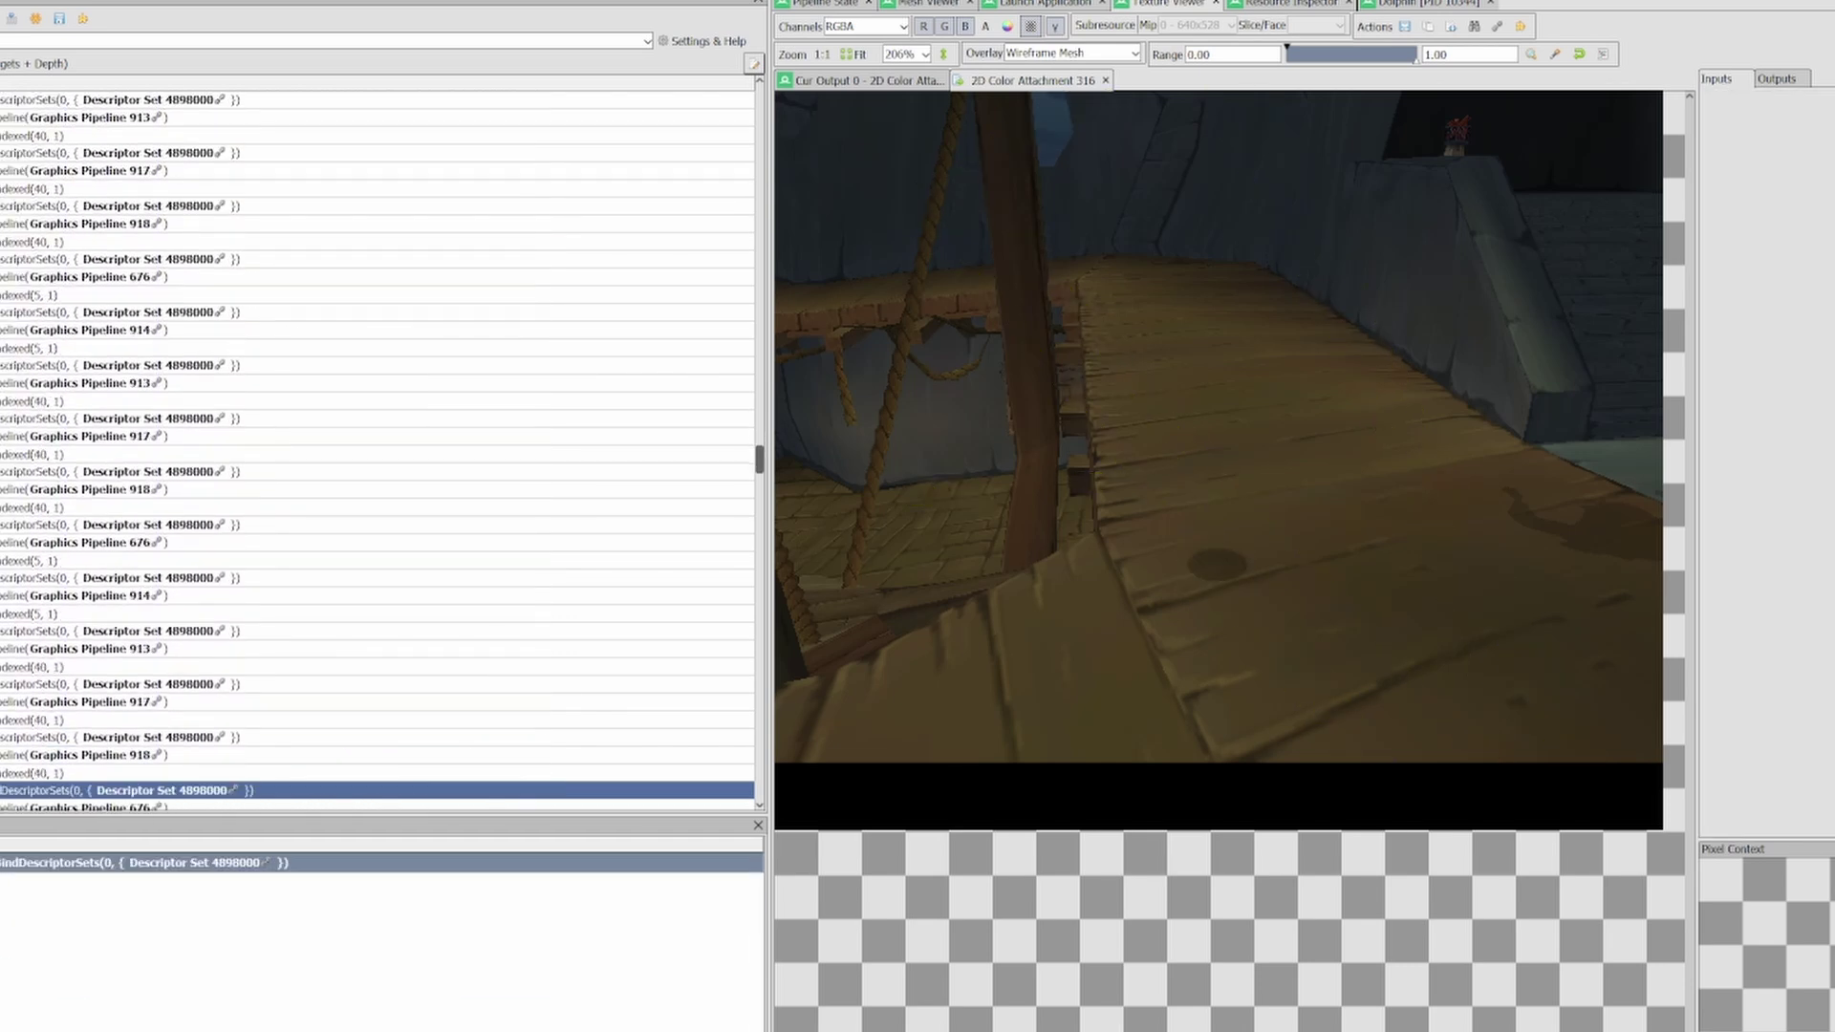
key(Down)
key(Down)
key(Down)
key(Down)
key(Down)
key(Down)
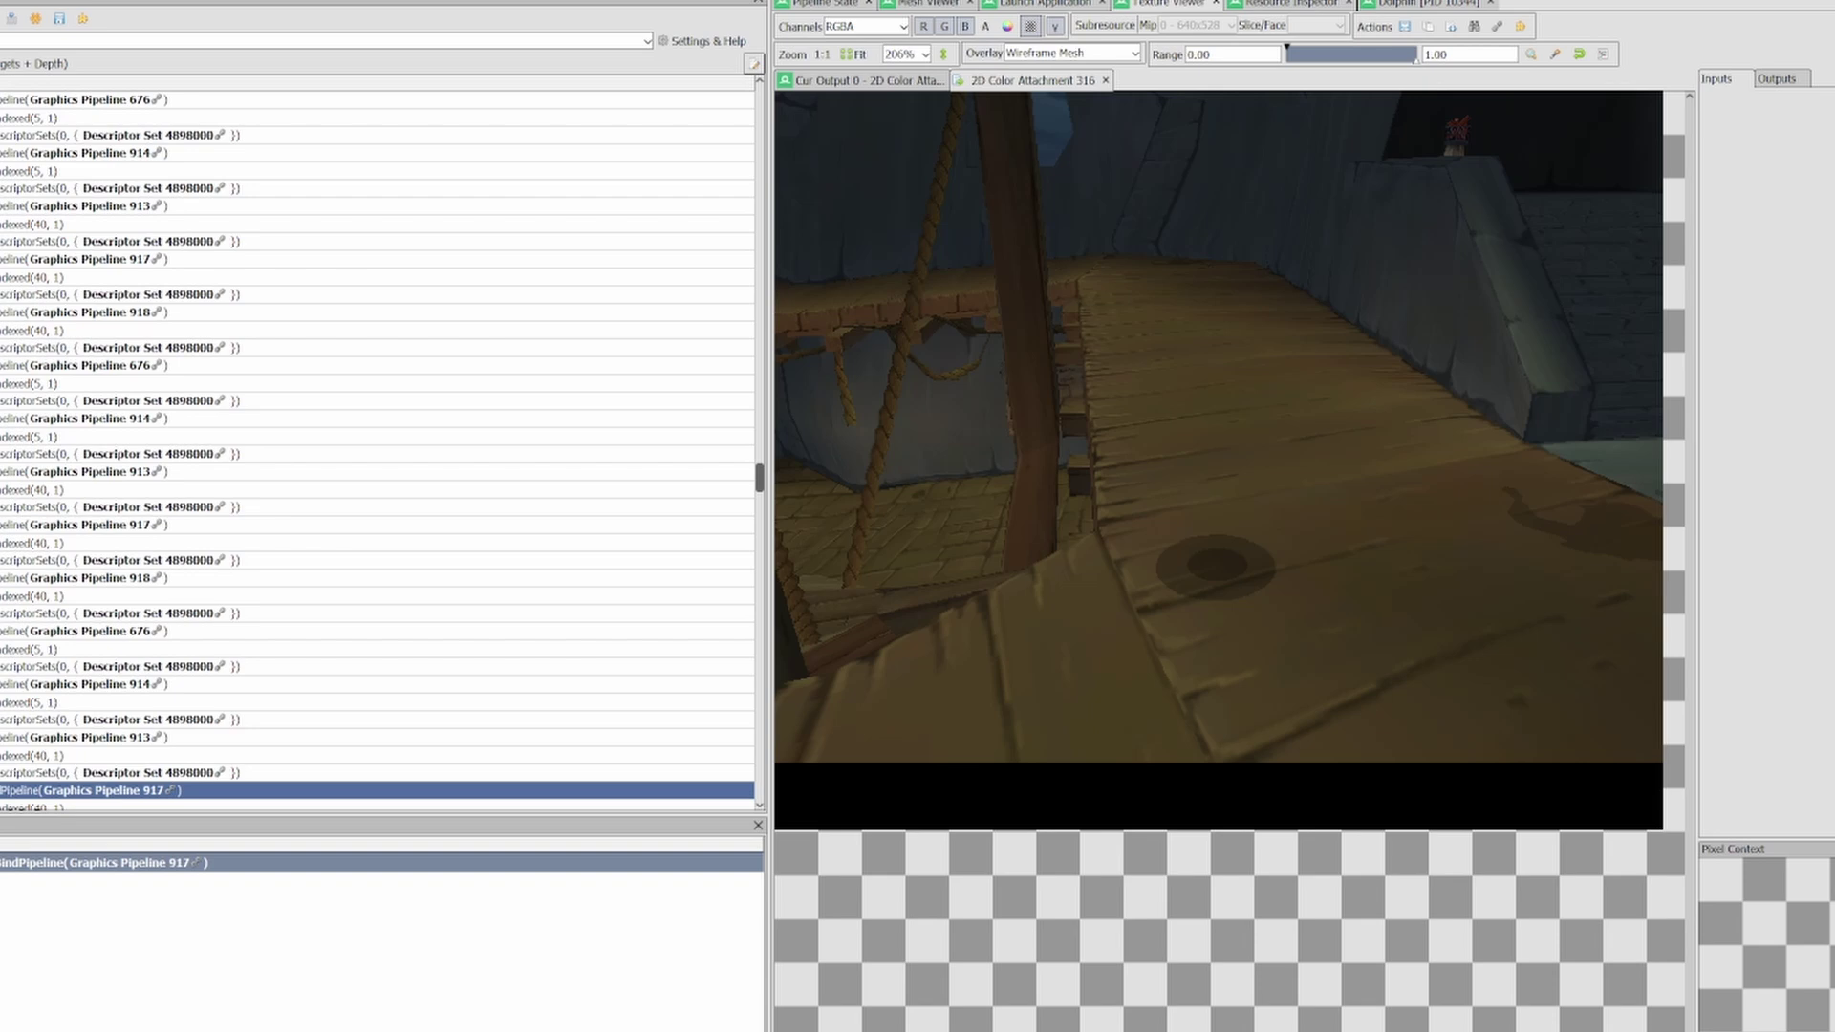
key(Down)
key(Down)
key(Down)
key(Down)
key(Down)
key(Down)
key(Down)
key(Down)
key(Down)
key(Down)
key(Down)
key(Down)
key(Down)
key(Down)
key(Down)
key(Down)
key(Down)
key(Down)
key(Down)
key(Down)
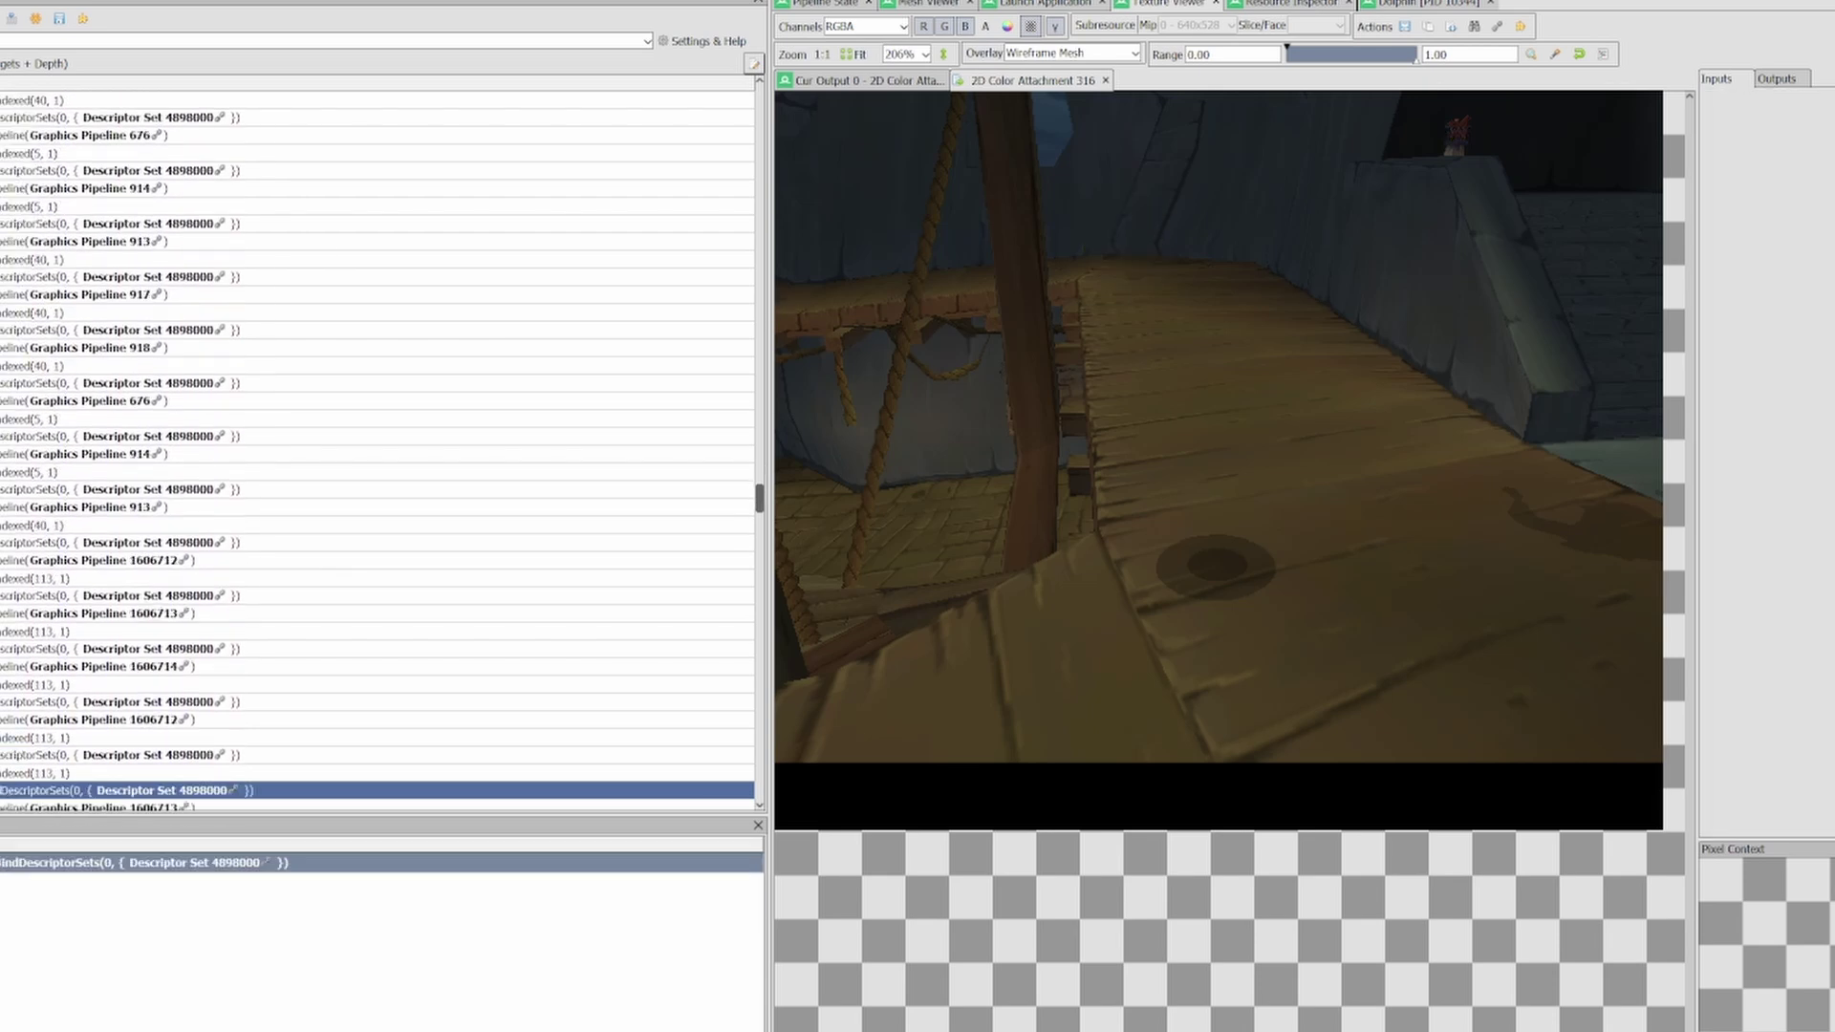
key(Down)
key(Down)
key(Down)
key(Down)
key(Down)
key(Down)
key(Down)
key(Down)
key(Down)
key(Down)
key(Down)
key(Down)
key(Down)
key(Down)
key(Down)
key(Down)
key(Down)
key(Down)
key(Down)
key(Down)
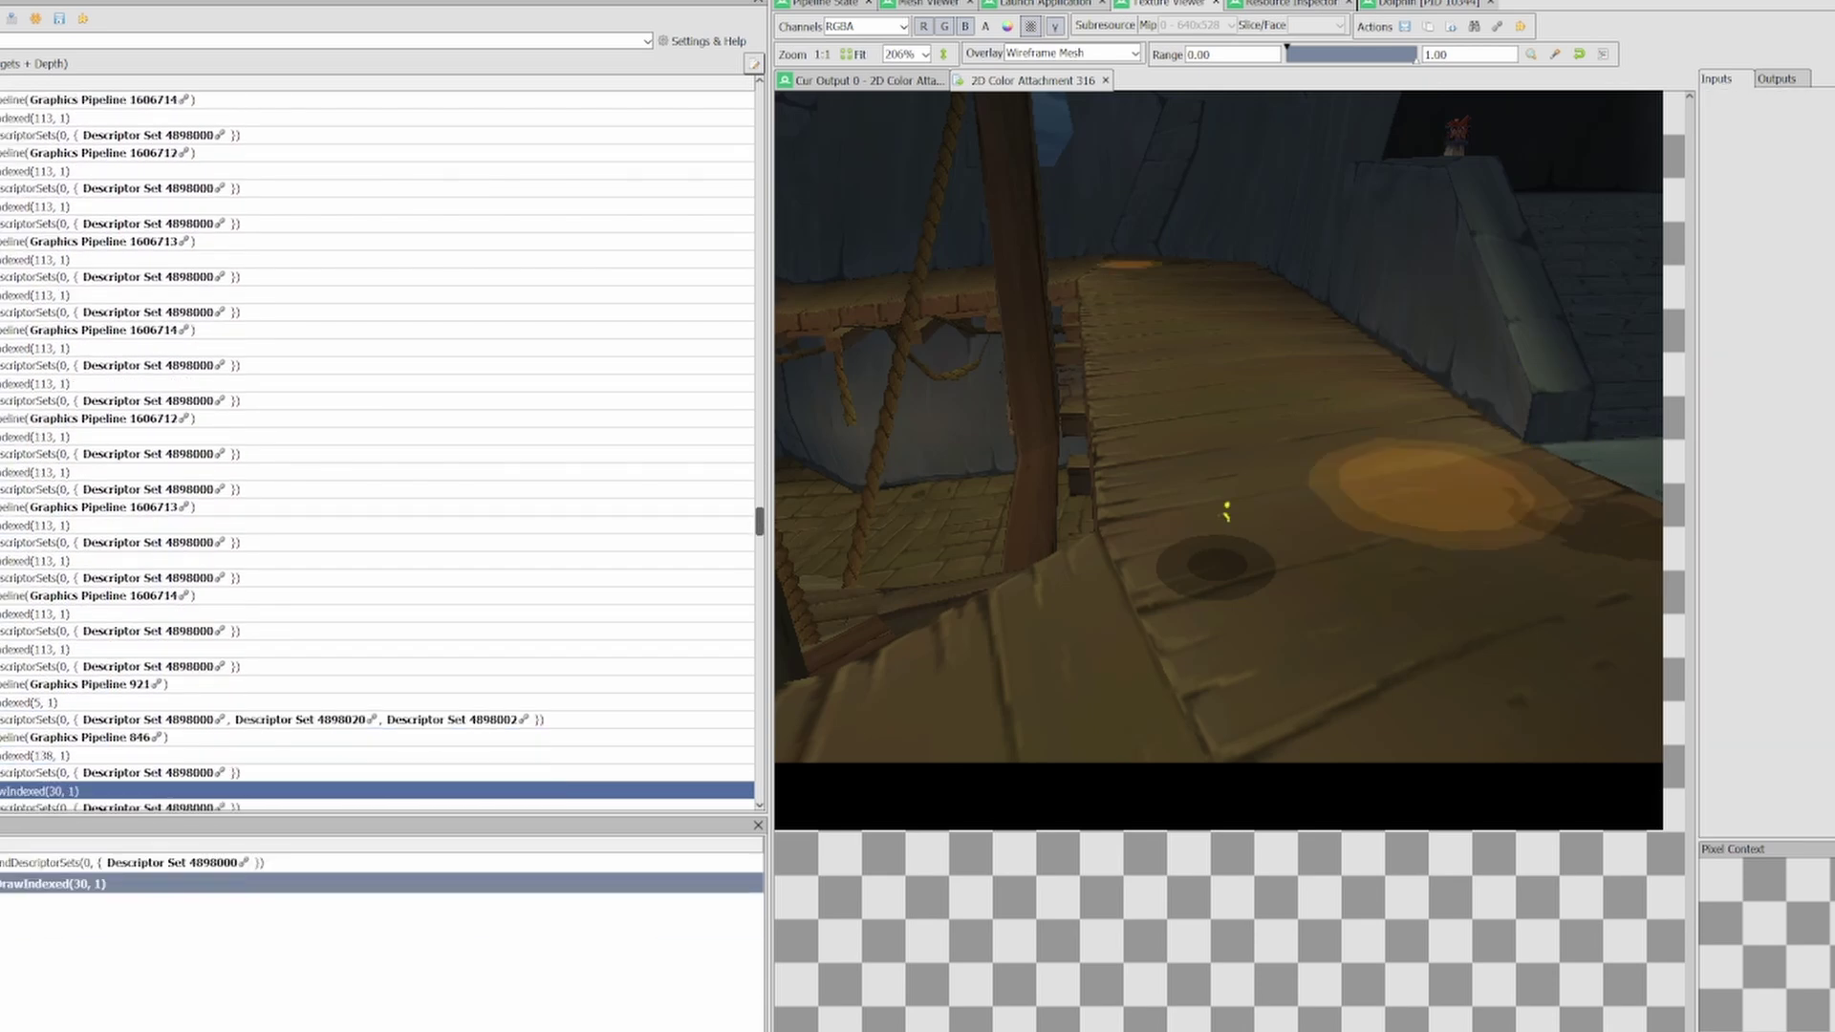
key(Down)
key(Down)
key(Down)
key(Down)
key(Down)
key(Down)
key(Down)
key(Down)
key(Down)
key(Down)
key(Down)
key(Down)
key(Down)
key(Down)
key(Down)
key(Down)
key(Down)
key(Down)
key(Down)
key(Down)
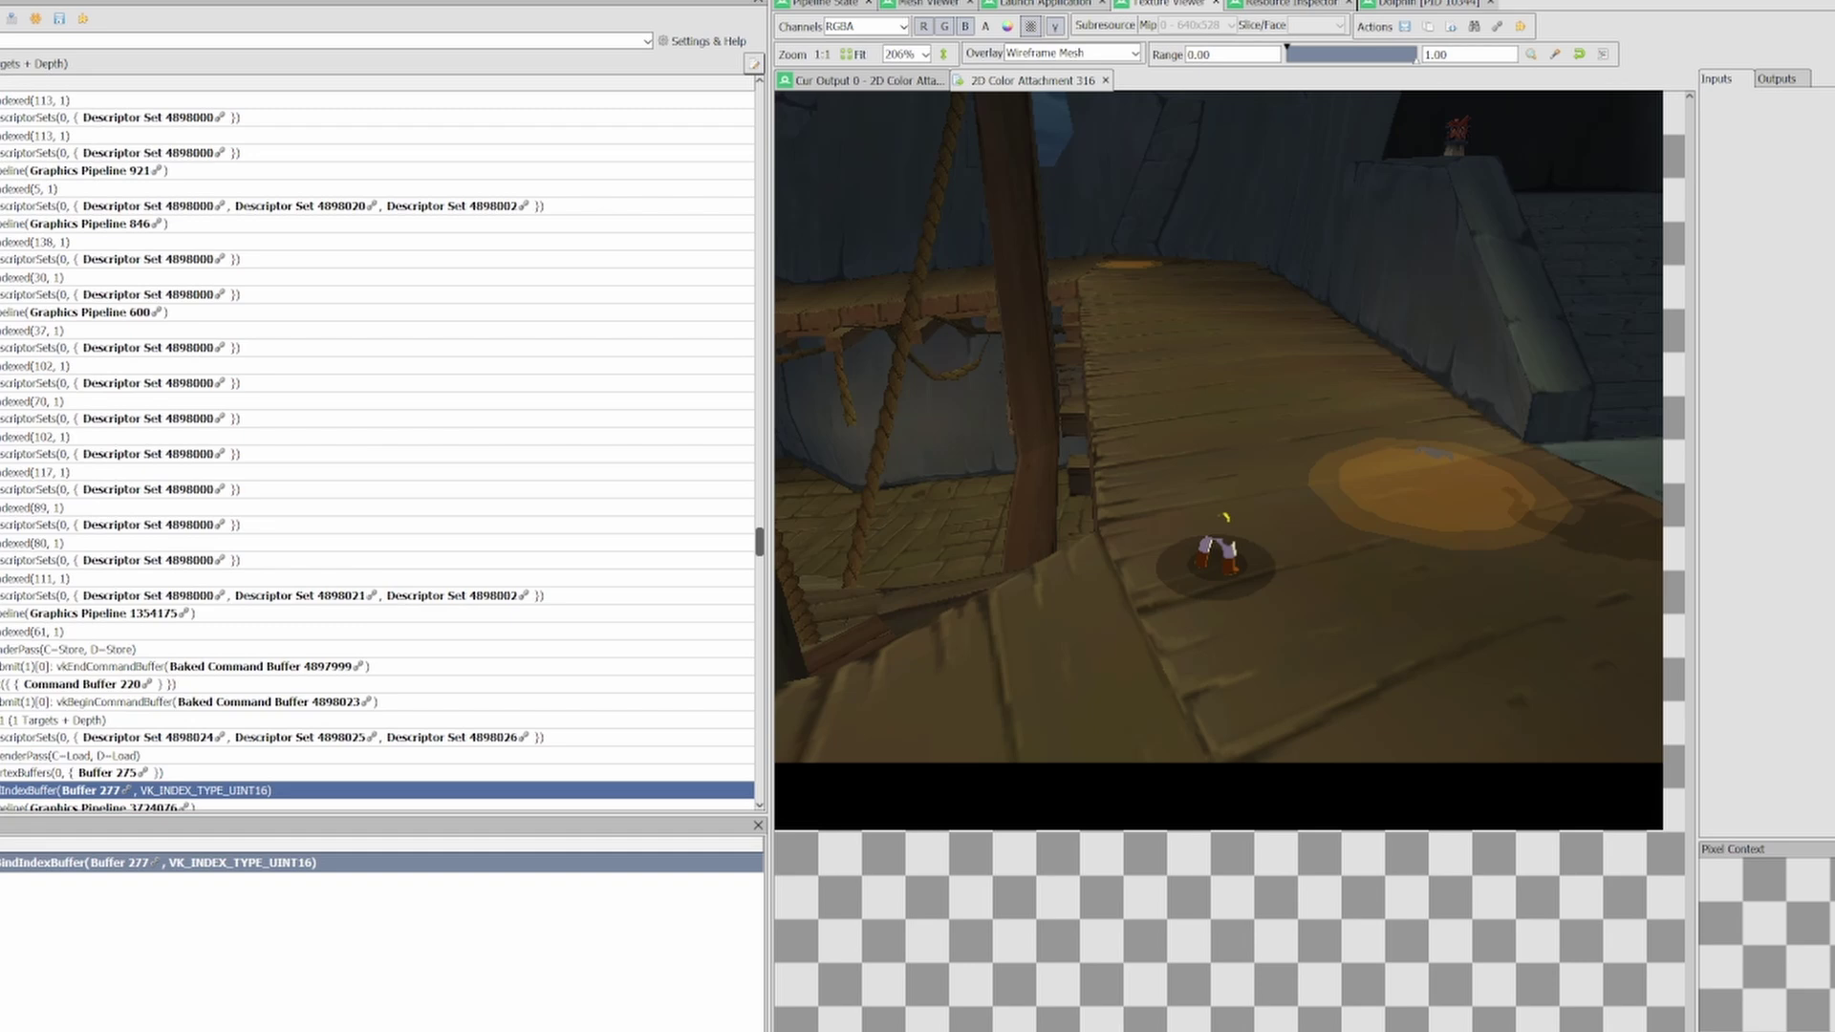
- Step through the captured frame's events from the Buffer 277 index buffer binding onward, examining each draw's wireframe mesh in the texture output
key(Down)
key(Down)
key(Down)
key(Down)
key(Down)
key(Down)
key(Down)
key(Down)
key(Down)
key(Down)
key(Down)
key(Down)
key(Down)
key(Down)
key(Down)
key(Down)
key(Down)
key(Down)
key(Down)
key(Down)
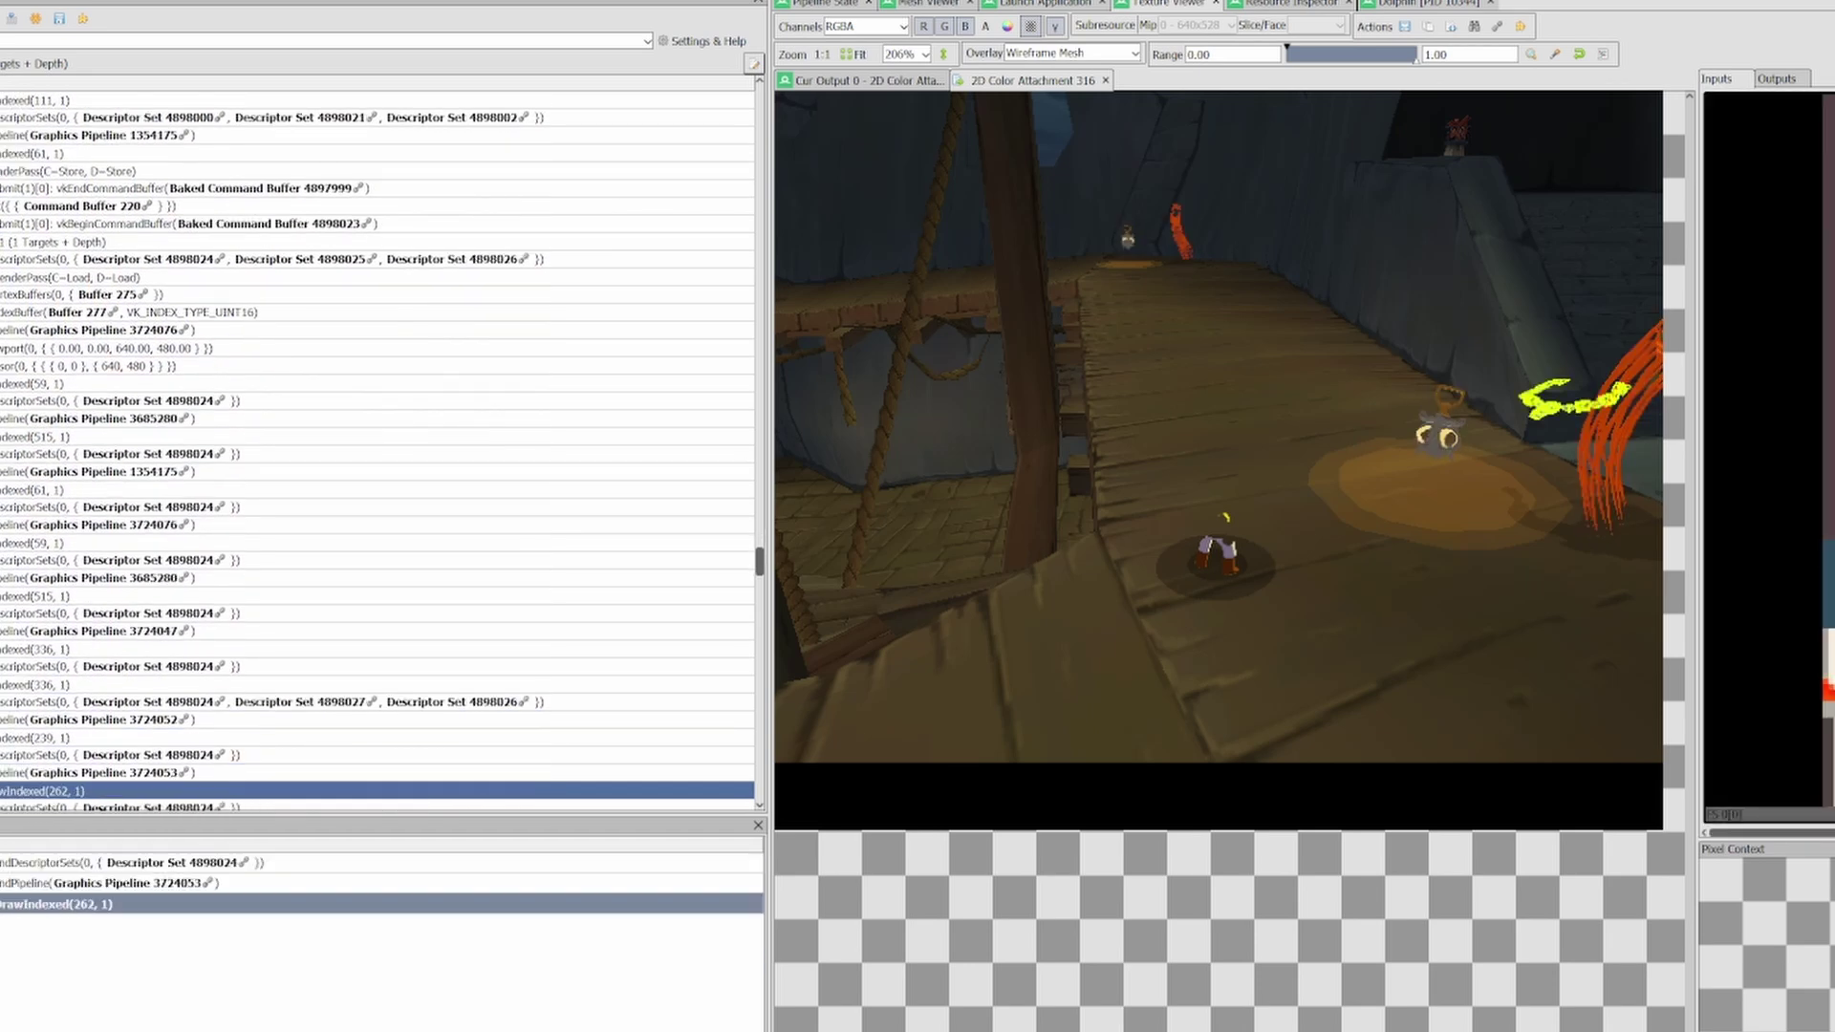
key(Down)
key(Down)
key(Down)
key(Down)
key(Down)
key(Down)
key(Down)
key(Down)
key(Down)
key(Down)
key(Down)
key(Down)
key(Down)
key(Down)
key(Down)
key(Down)
key(Down)
key(Down)
key(Down)
key(Down)
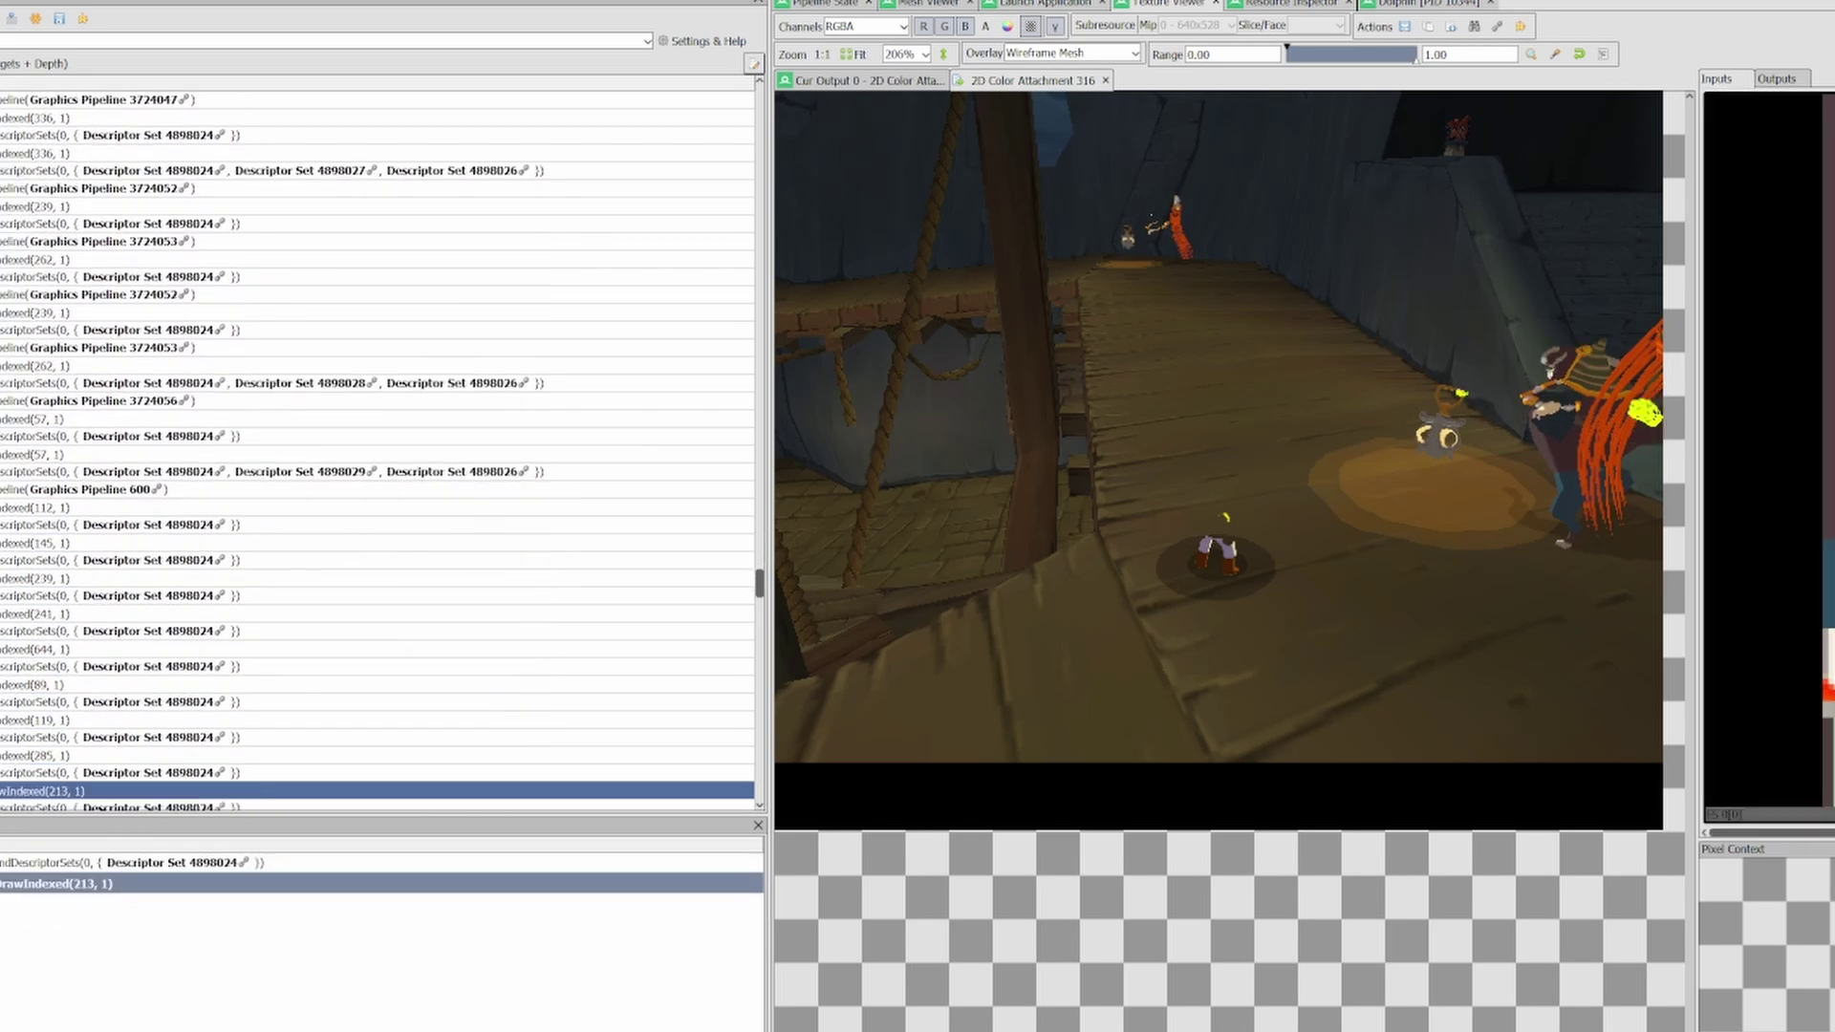
key(Down)
key(Down)
key(Down)
key(Down)
key(Down)
key(Down)
key(Down)
key(Down)
key(Down)
key(Down)
key(Down)
key(Down)
key(Down)
key(Down)
key(Down)
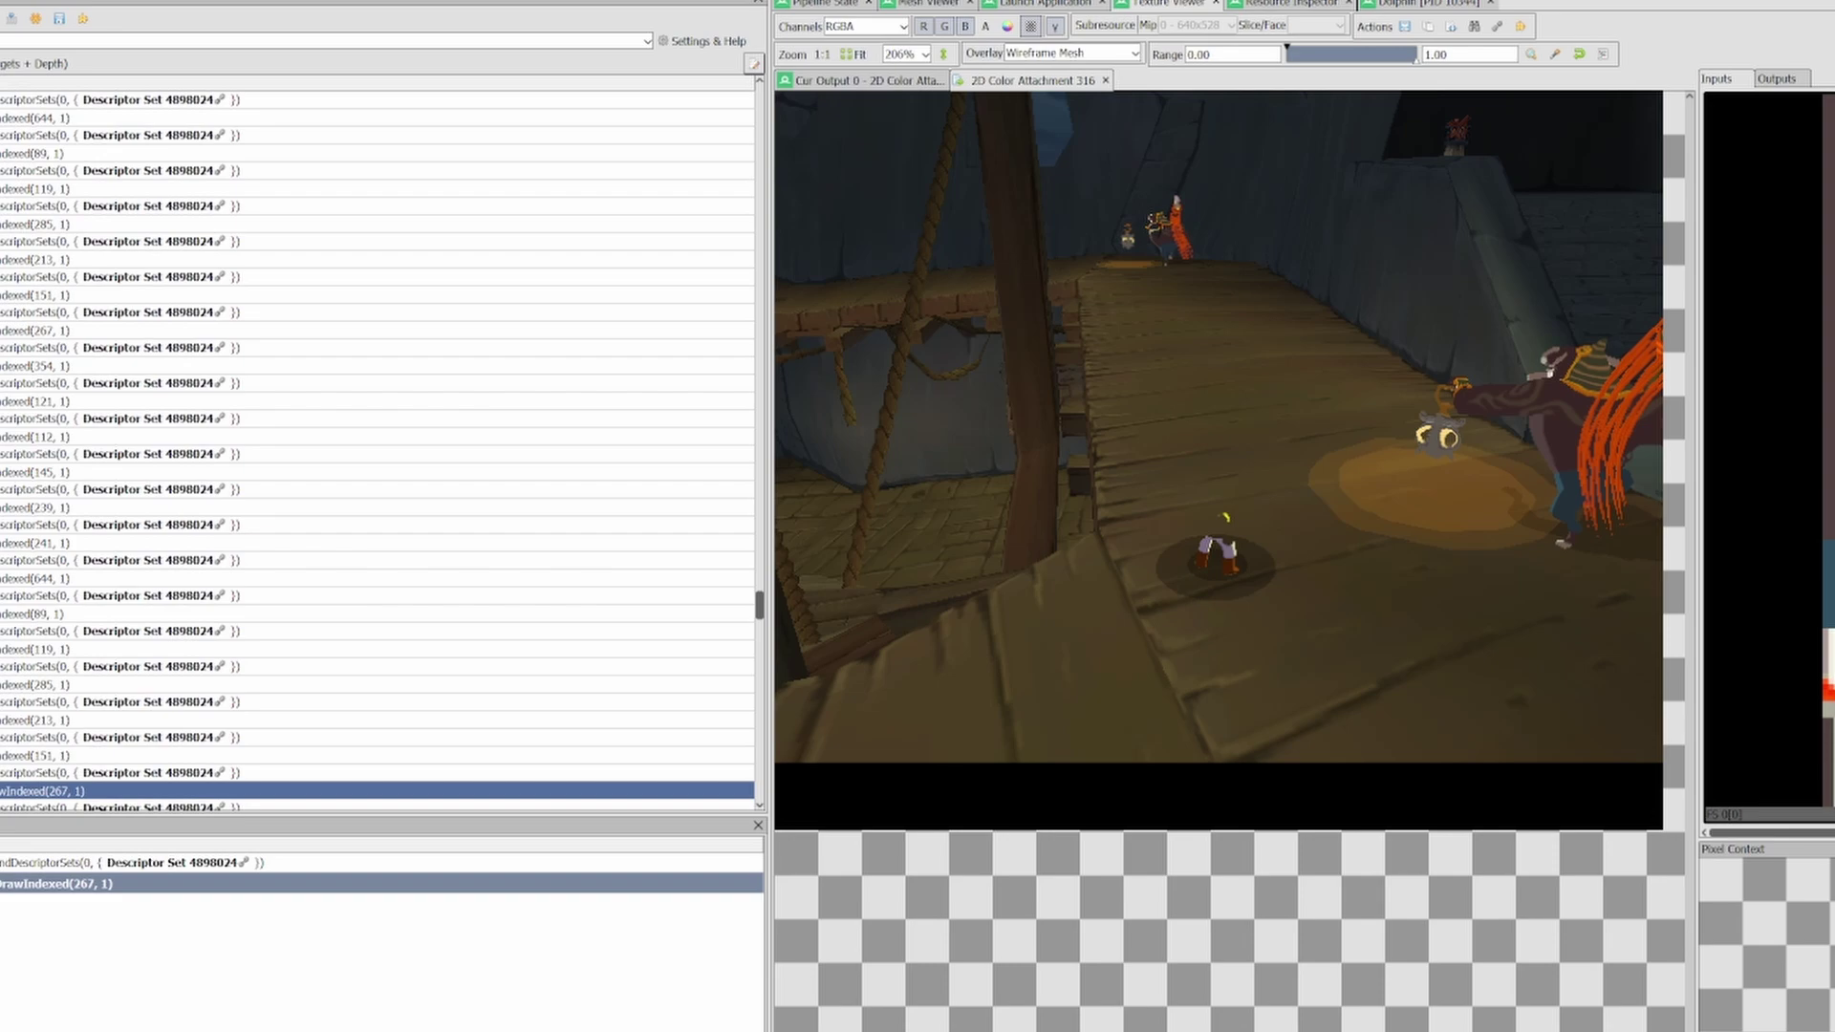
key(Down)
key(Down)
key(Down)
key(Down)
key(Down)
key(Down)
key(Down)
key(Down)
key(Down)
key(Down)
key(Down)
key(Down)
key(Down)
key(Down)
key(Down)
key(Down)
key(Down)
key(Down)
key(Down)
key(Down)
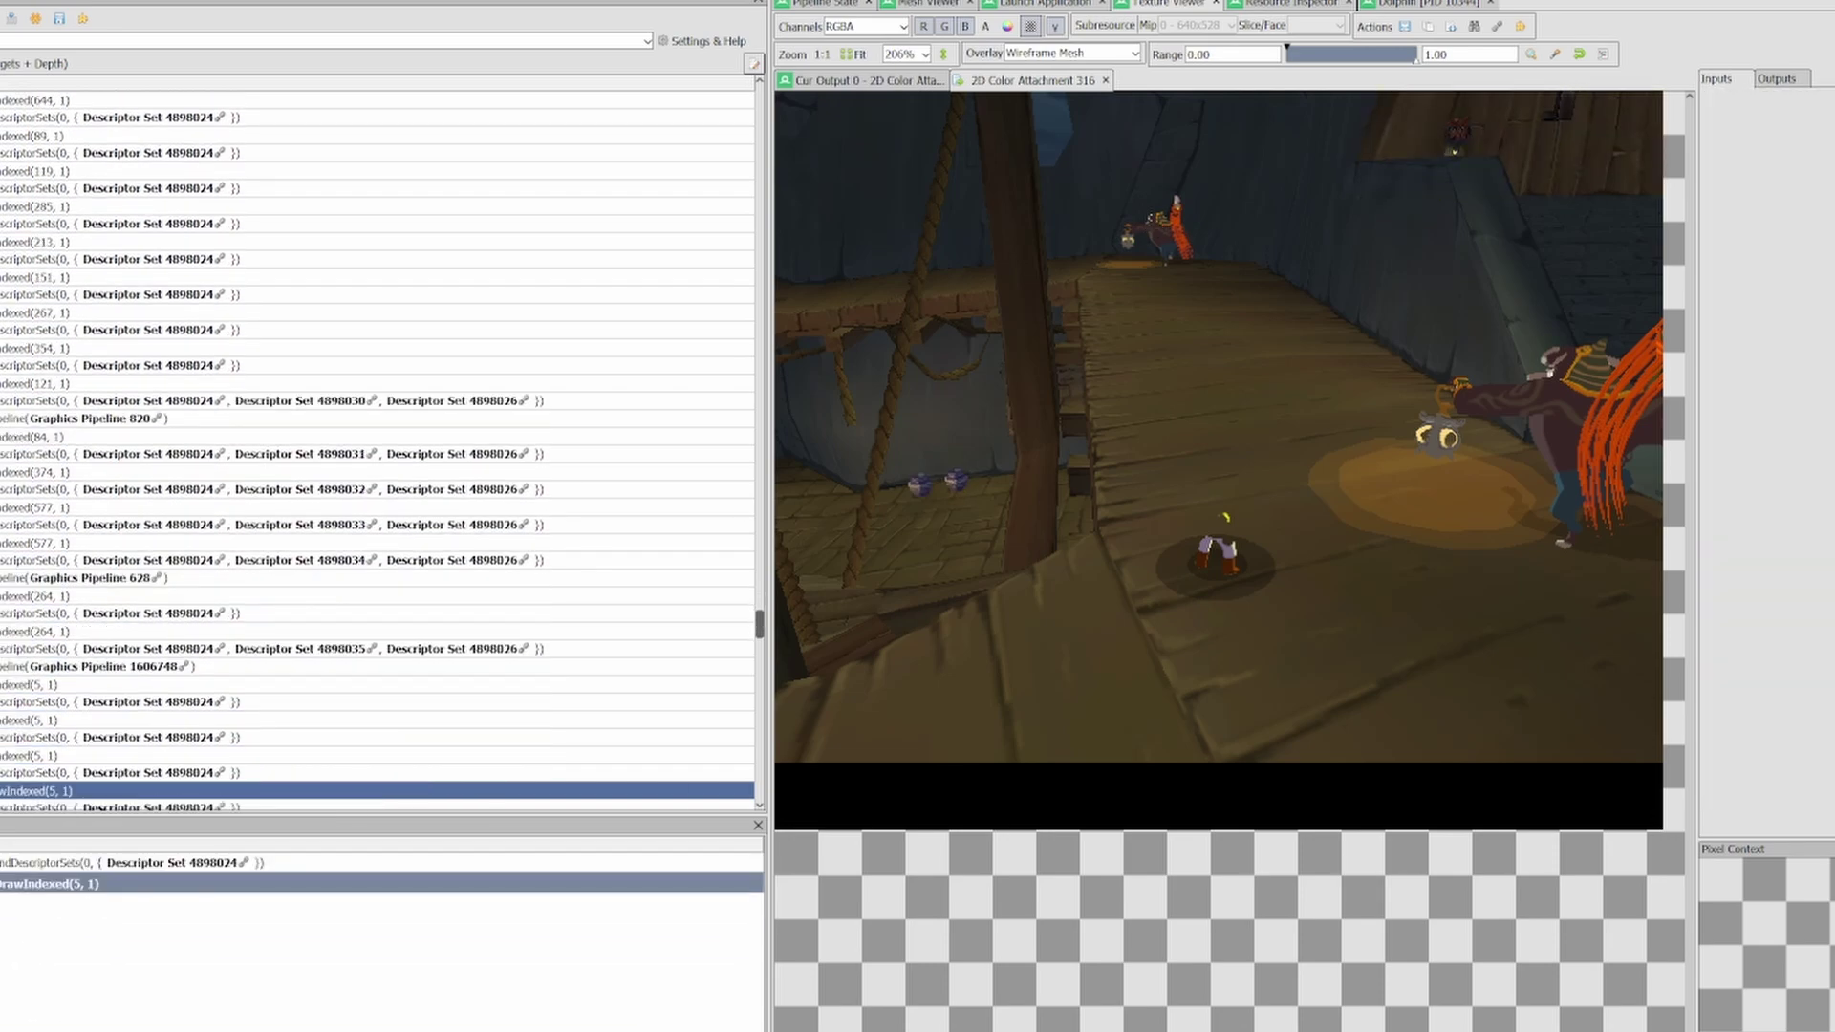
key(Down)
key(Down)
key(Down)
key(Down)
key(Down)
key(Down)
key(Down)
key(Down)
key(Down)
key(Down)
key(Down)
key(Down)
key(Down)
key(Down)
key(Down)
key(Down)
key(Down)
key(Down)
key(Down)
key(Down)
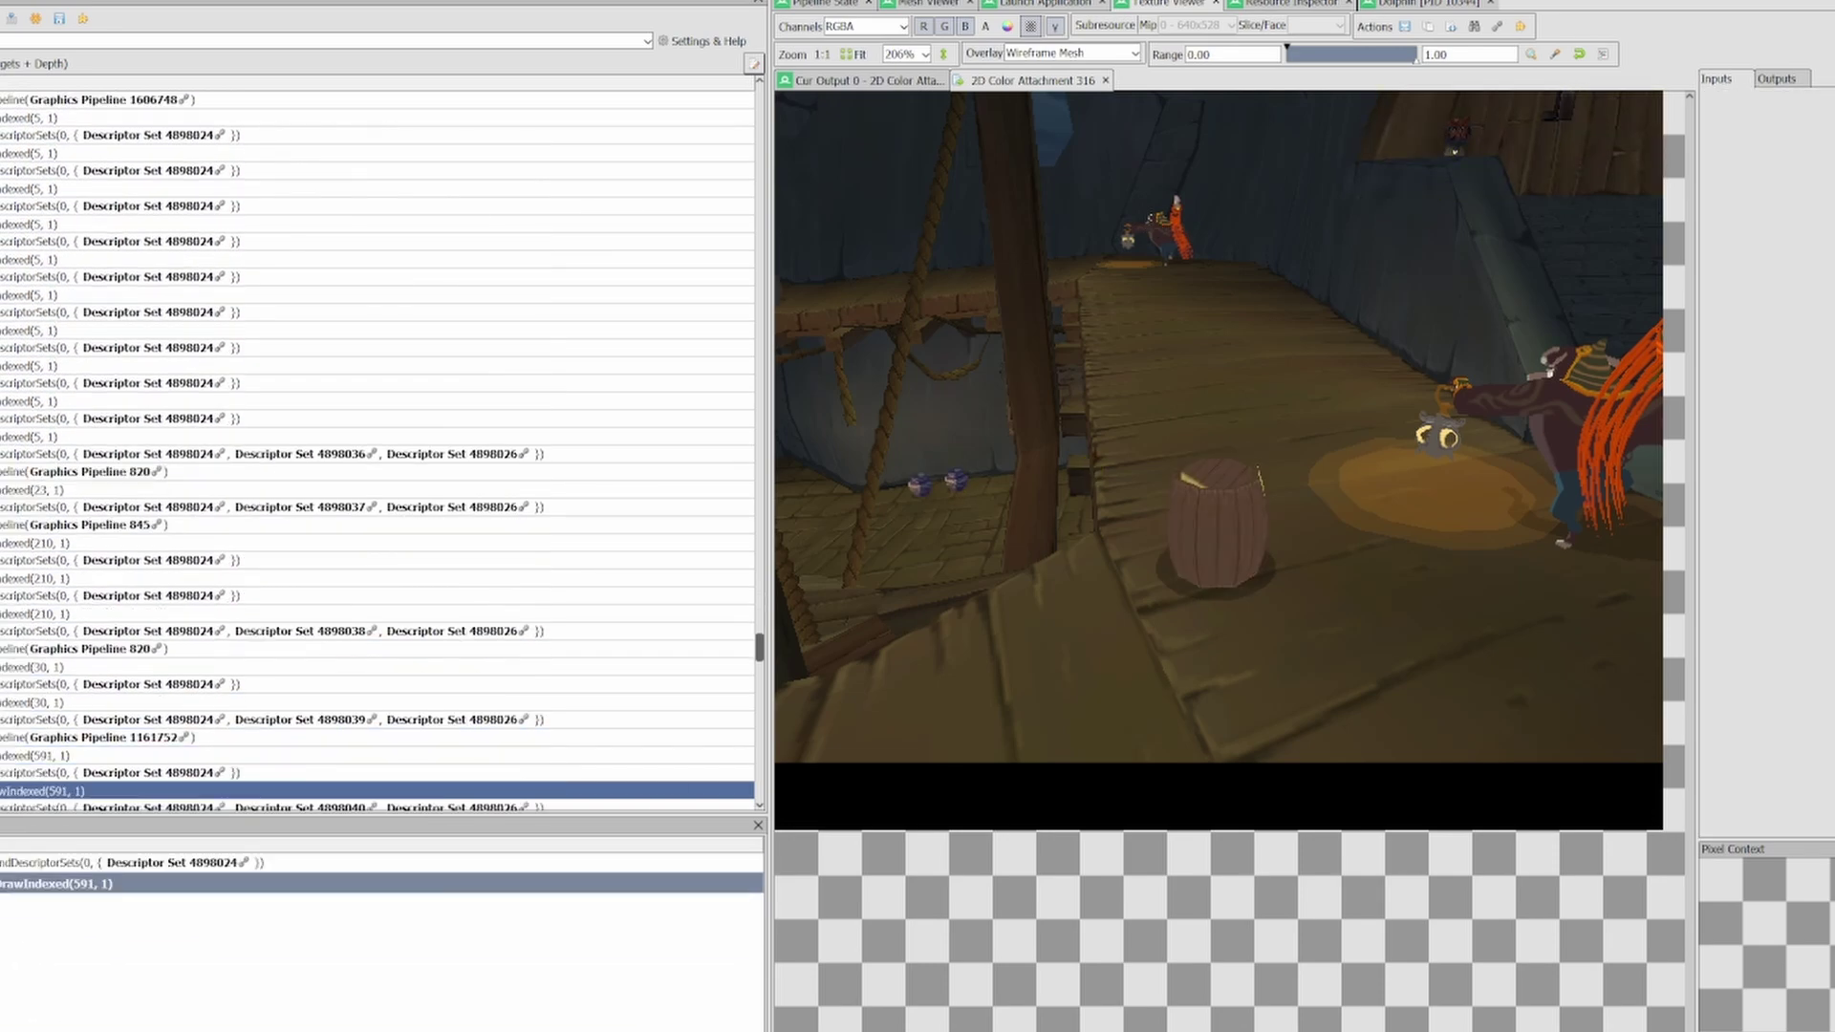
key(Down)
key(Down)
key(Down)
key(Down)
key(Down)
key(Down)
key(Down)
key(Down)
key(Down)
key(Down)
key(Down)
key(Down)
key(Down)
key(Down)
key(Down)
key(Down)
key(Down)
key(Down)
key(Down)
key(Down)
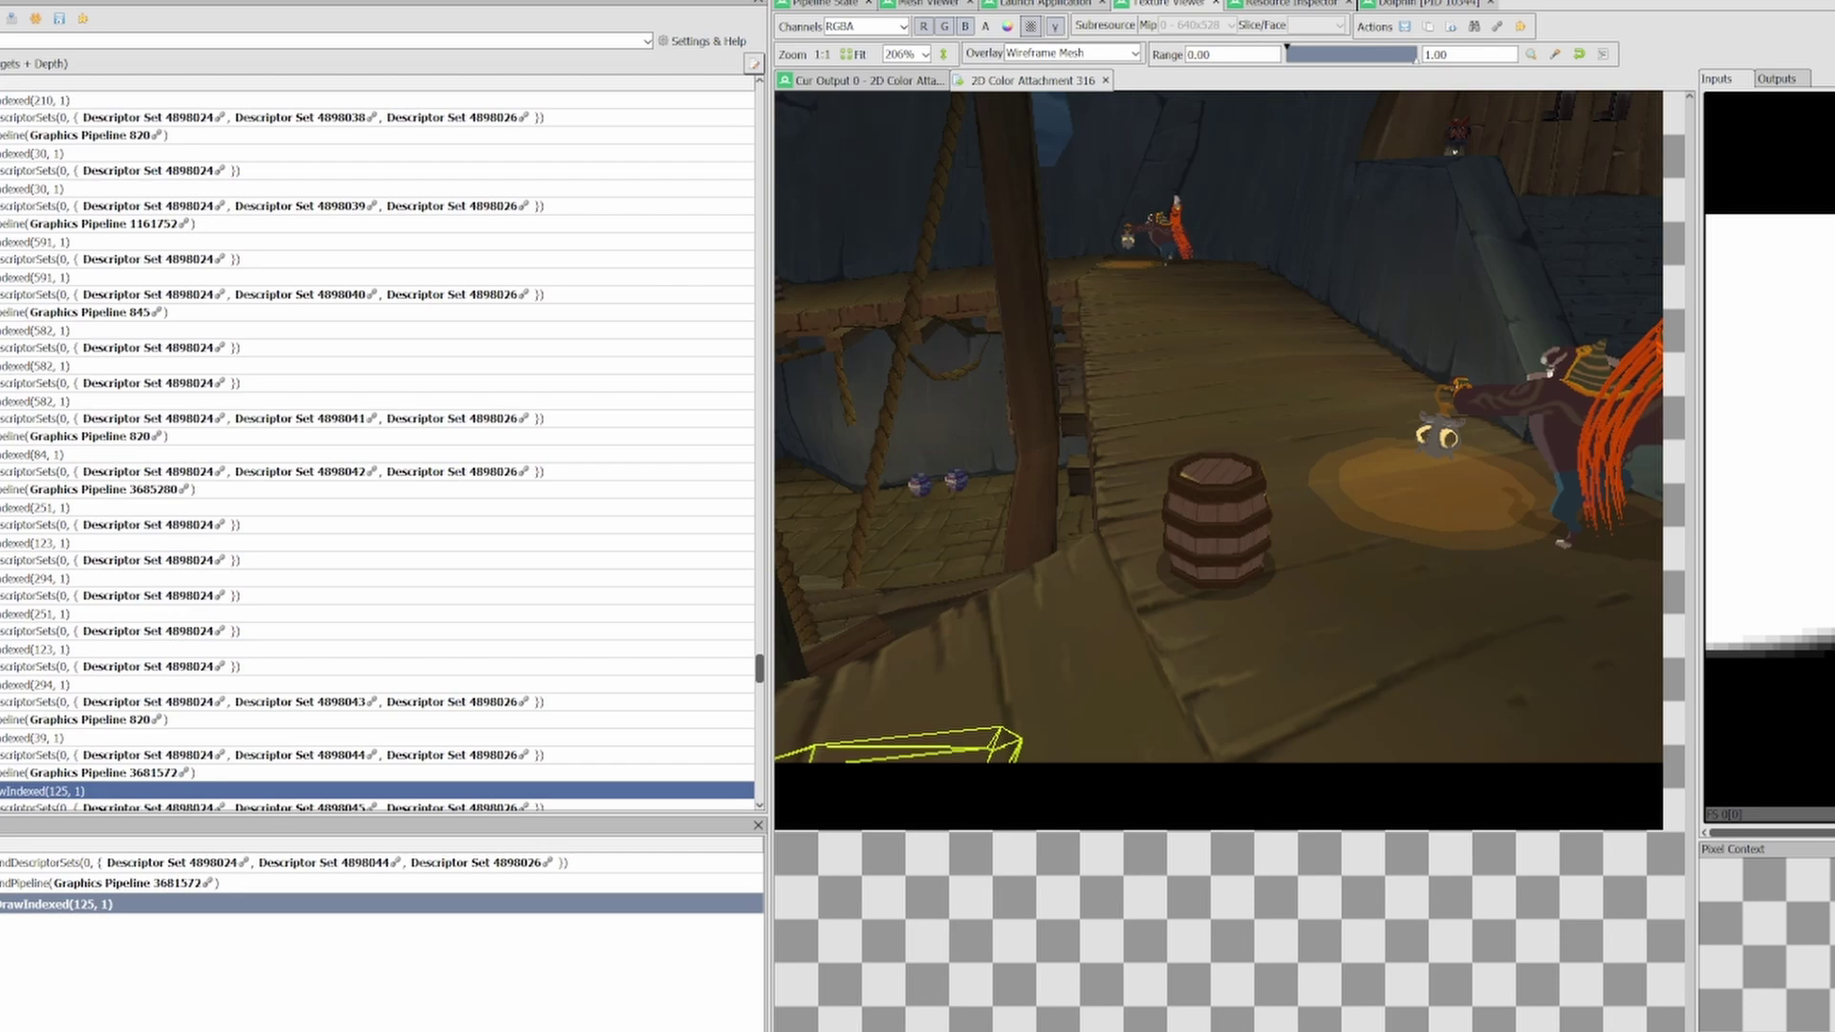
key(Down)
key(Down)
key(Down)
key(Down)
key(Down)
key(Down)
key(Down)
key(Down)
key(Down)
key(Down)
key(Down)
key(Down)
key(Down)
key(Down)
key(Down)
key(Down)
key(Down)
key(Down)
key(Down)
key(Down)
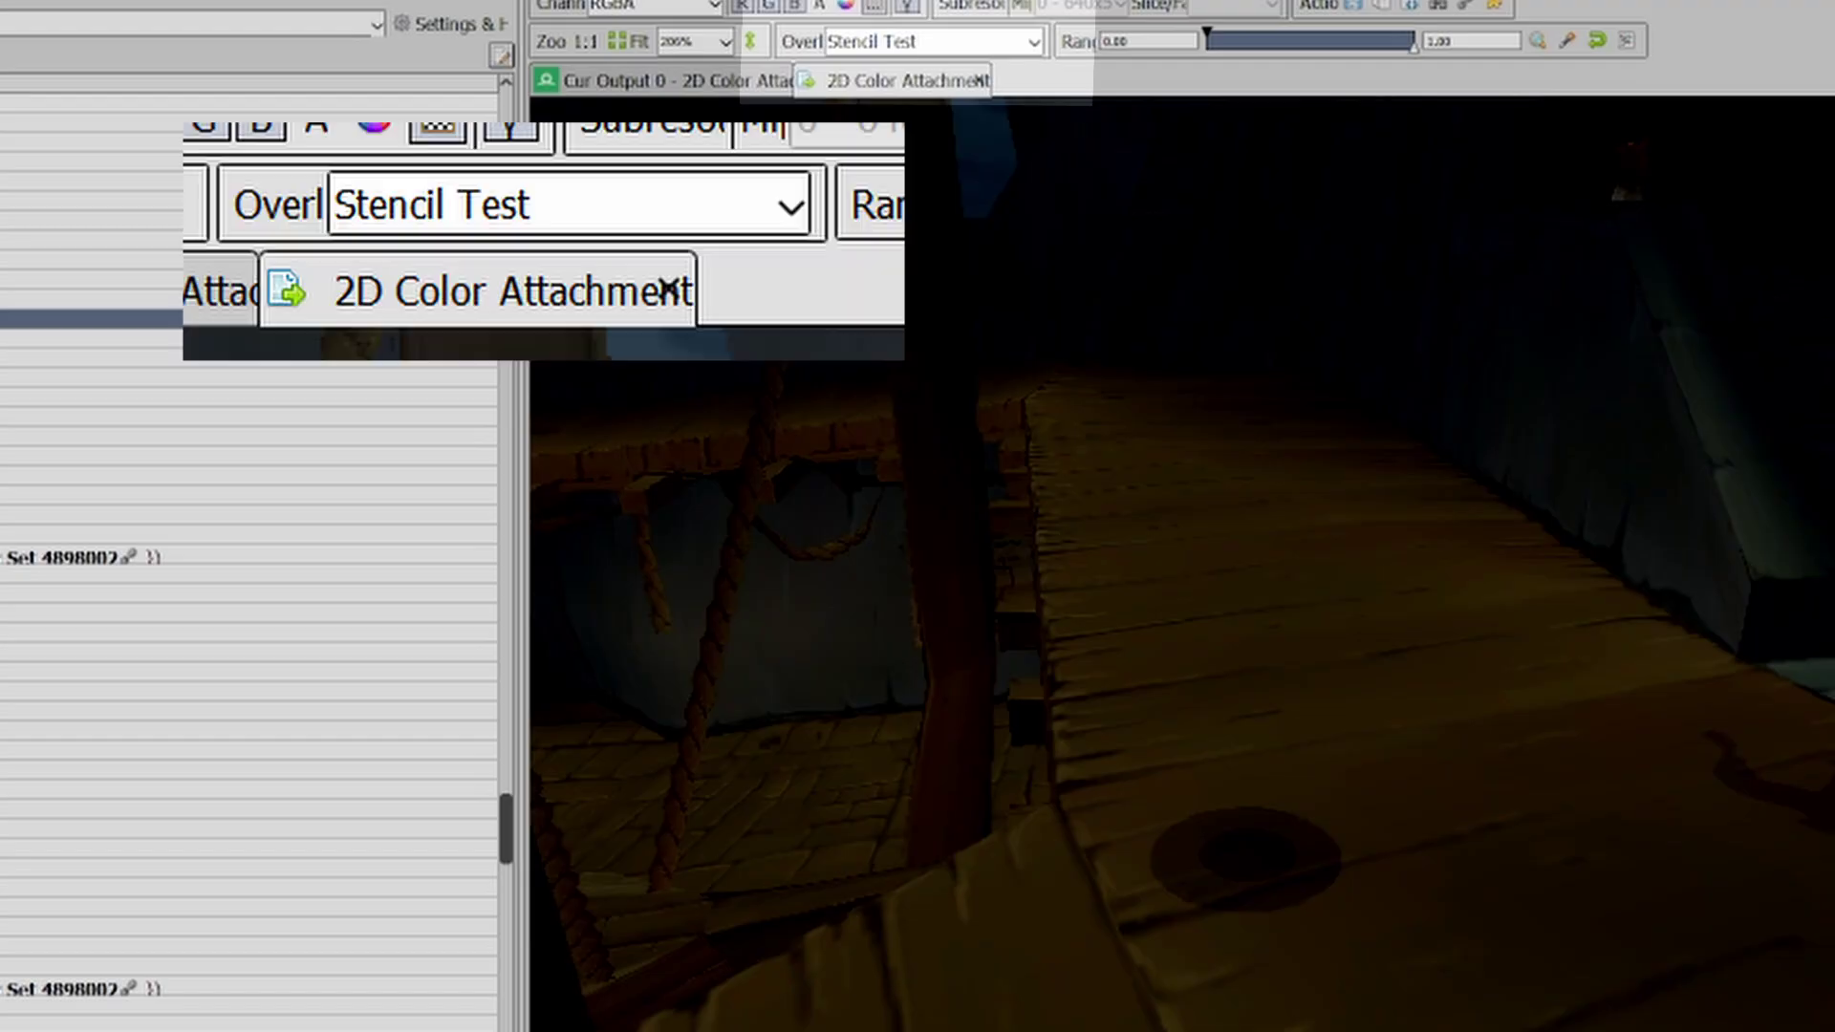
- Step through the light sphere draw events with the Stencil Test overlay, examining how each one passes or fails in the color attachment
key(Down)
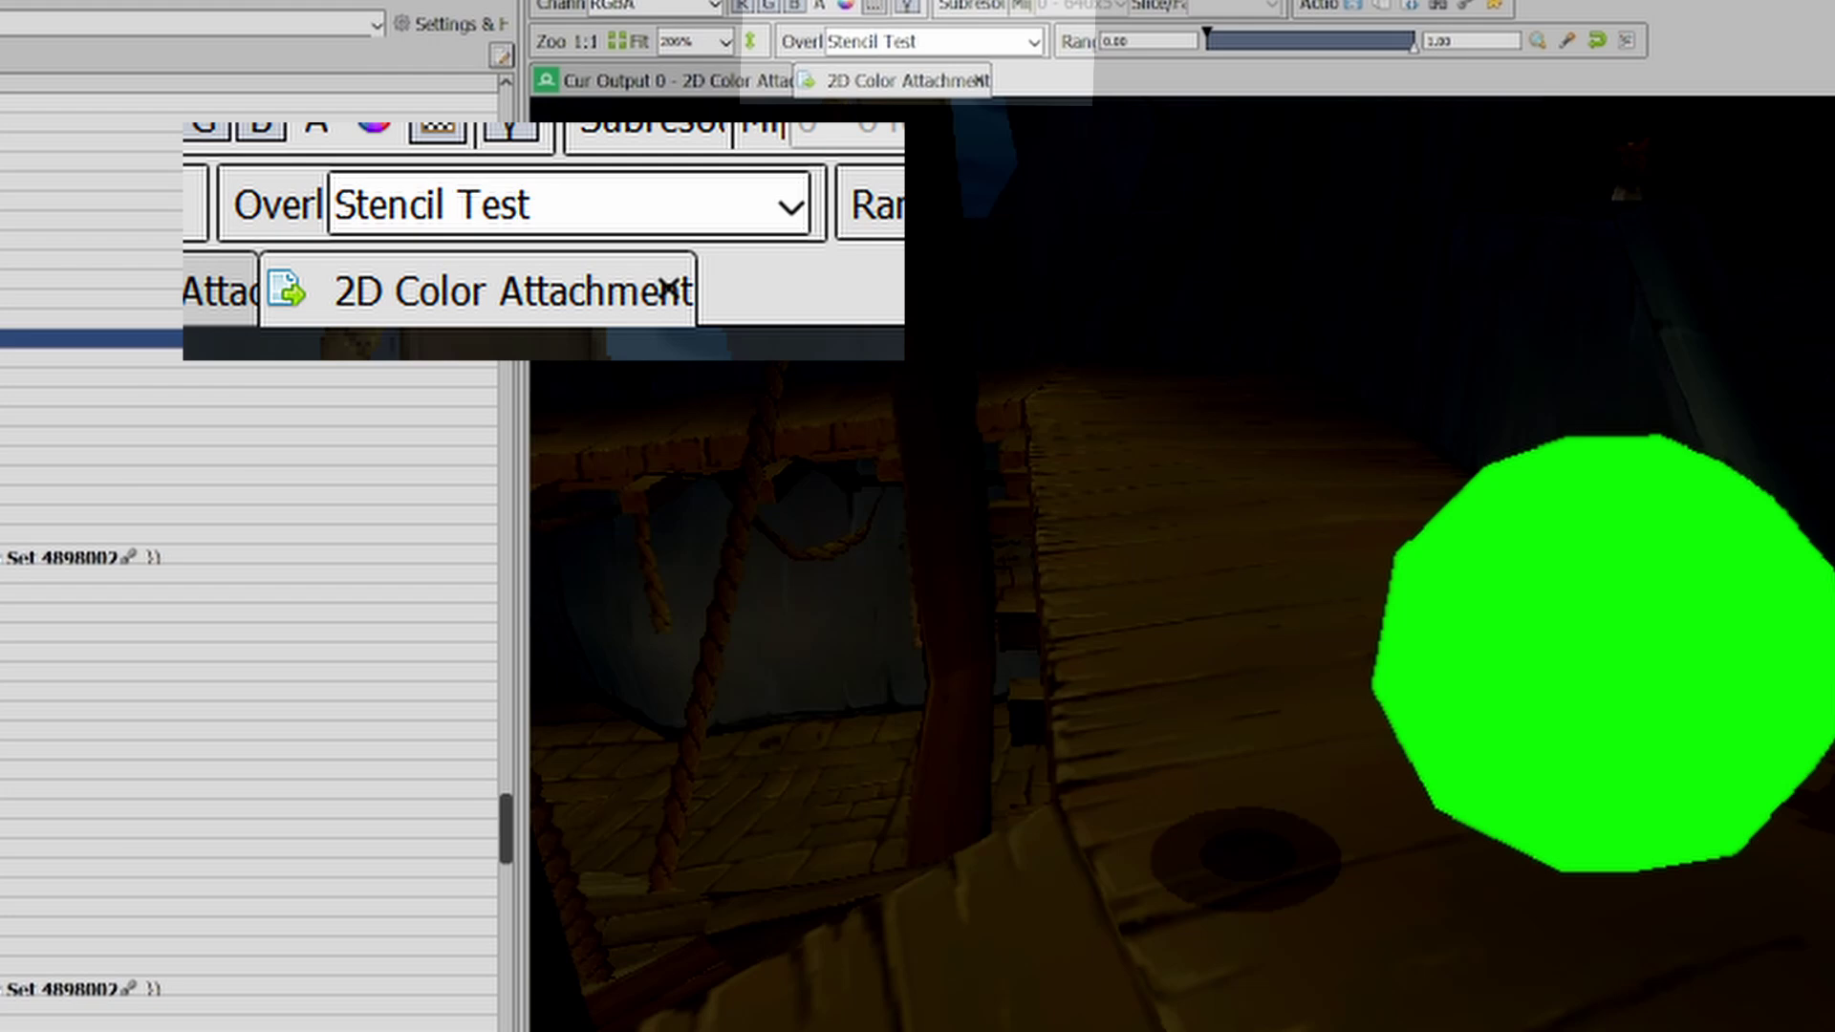
key(Down)
key(Down)
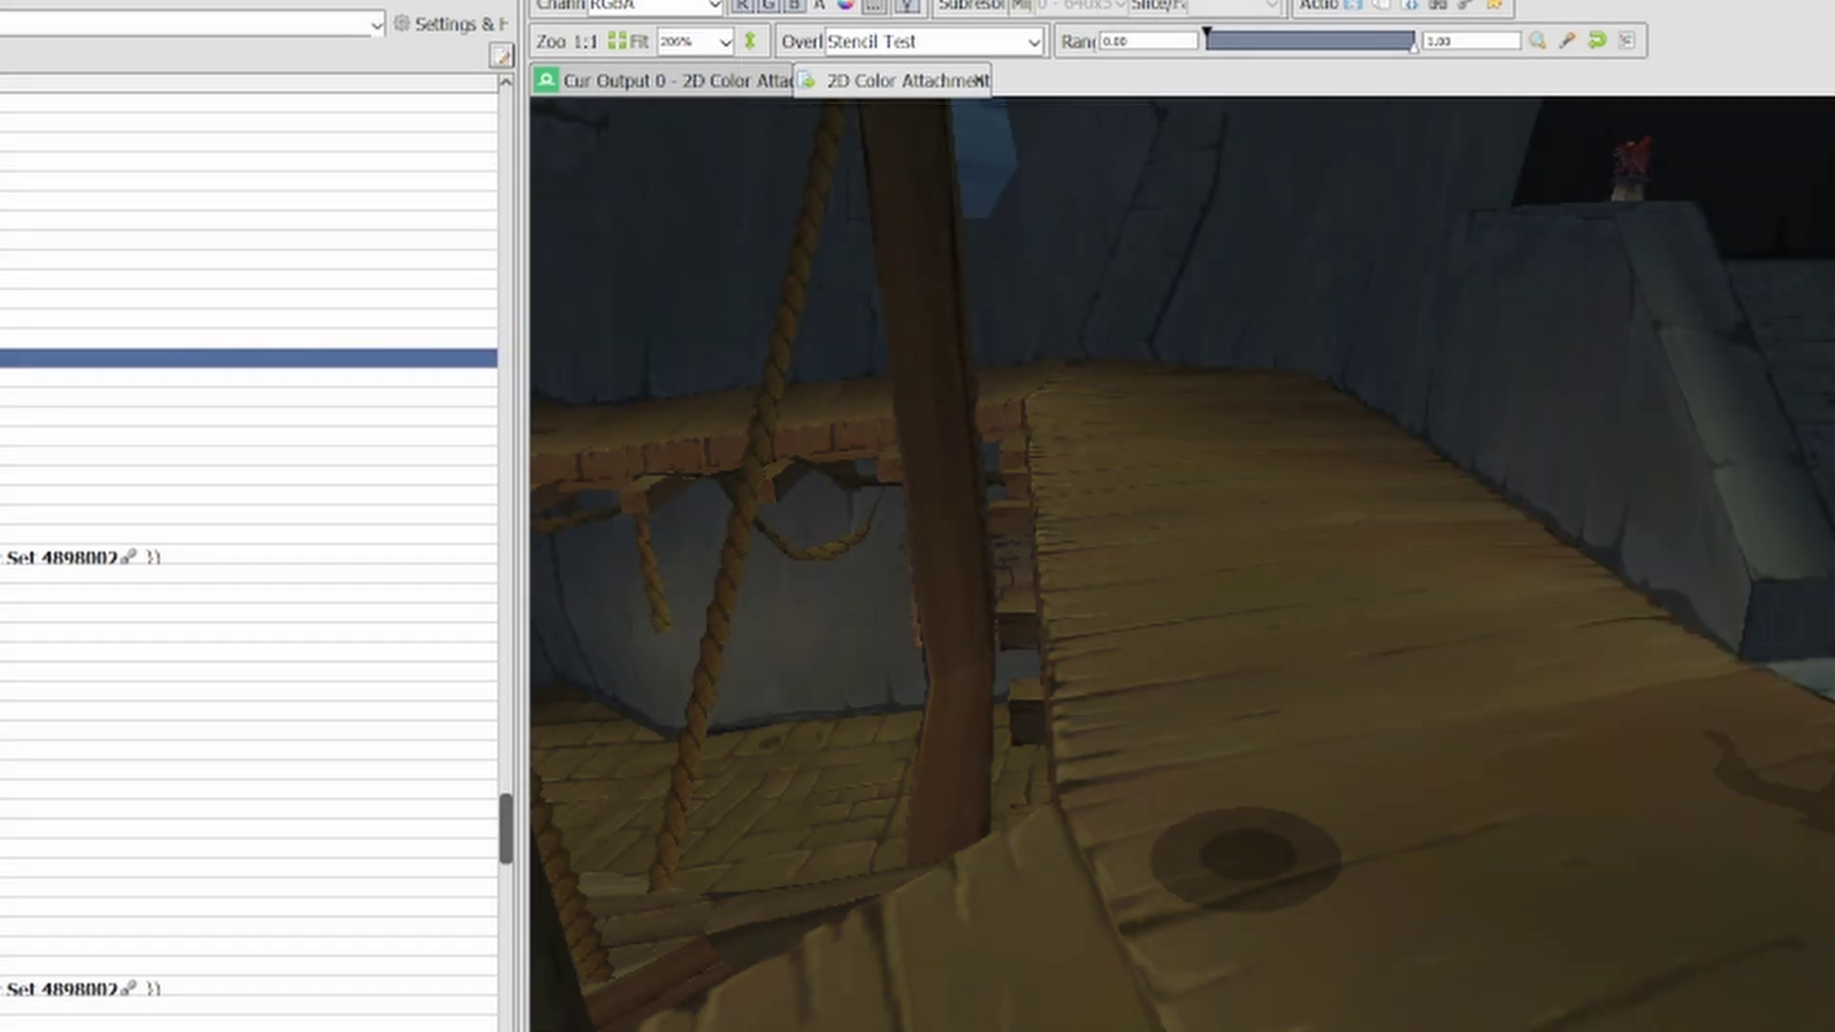
key(Down)
key(Down)
key(Down)
key(Down)
key(Down)
key(Down)
key(Down)
key(Down)
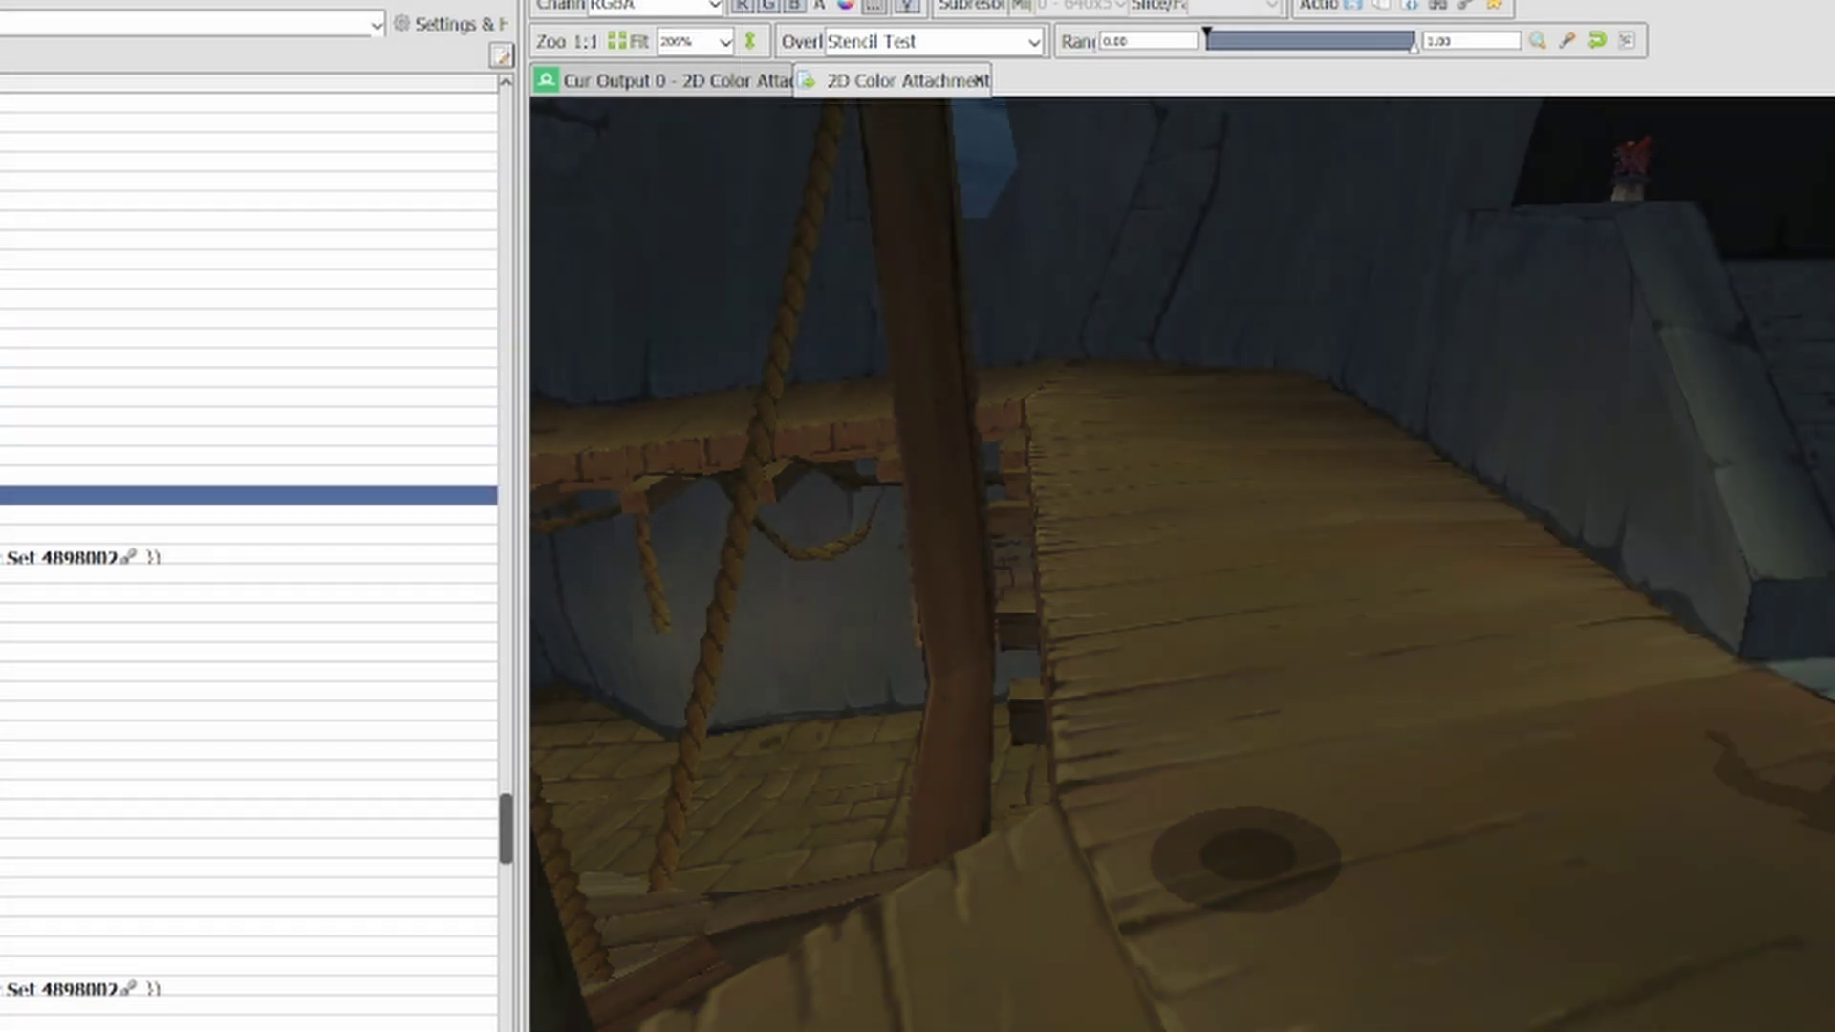
key(Down)
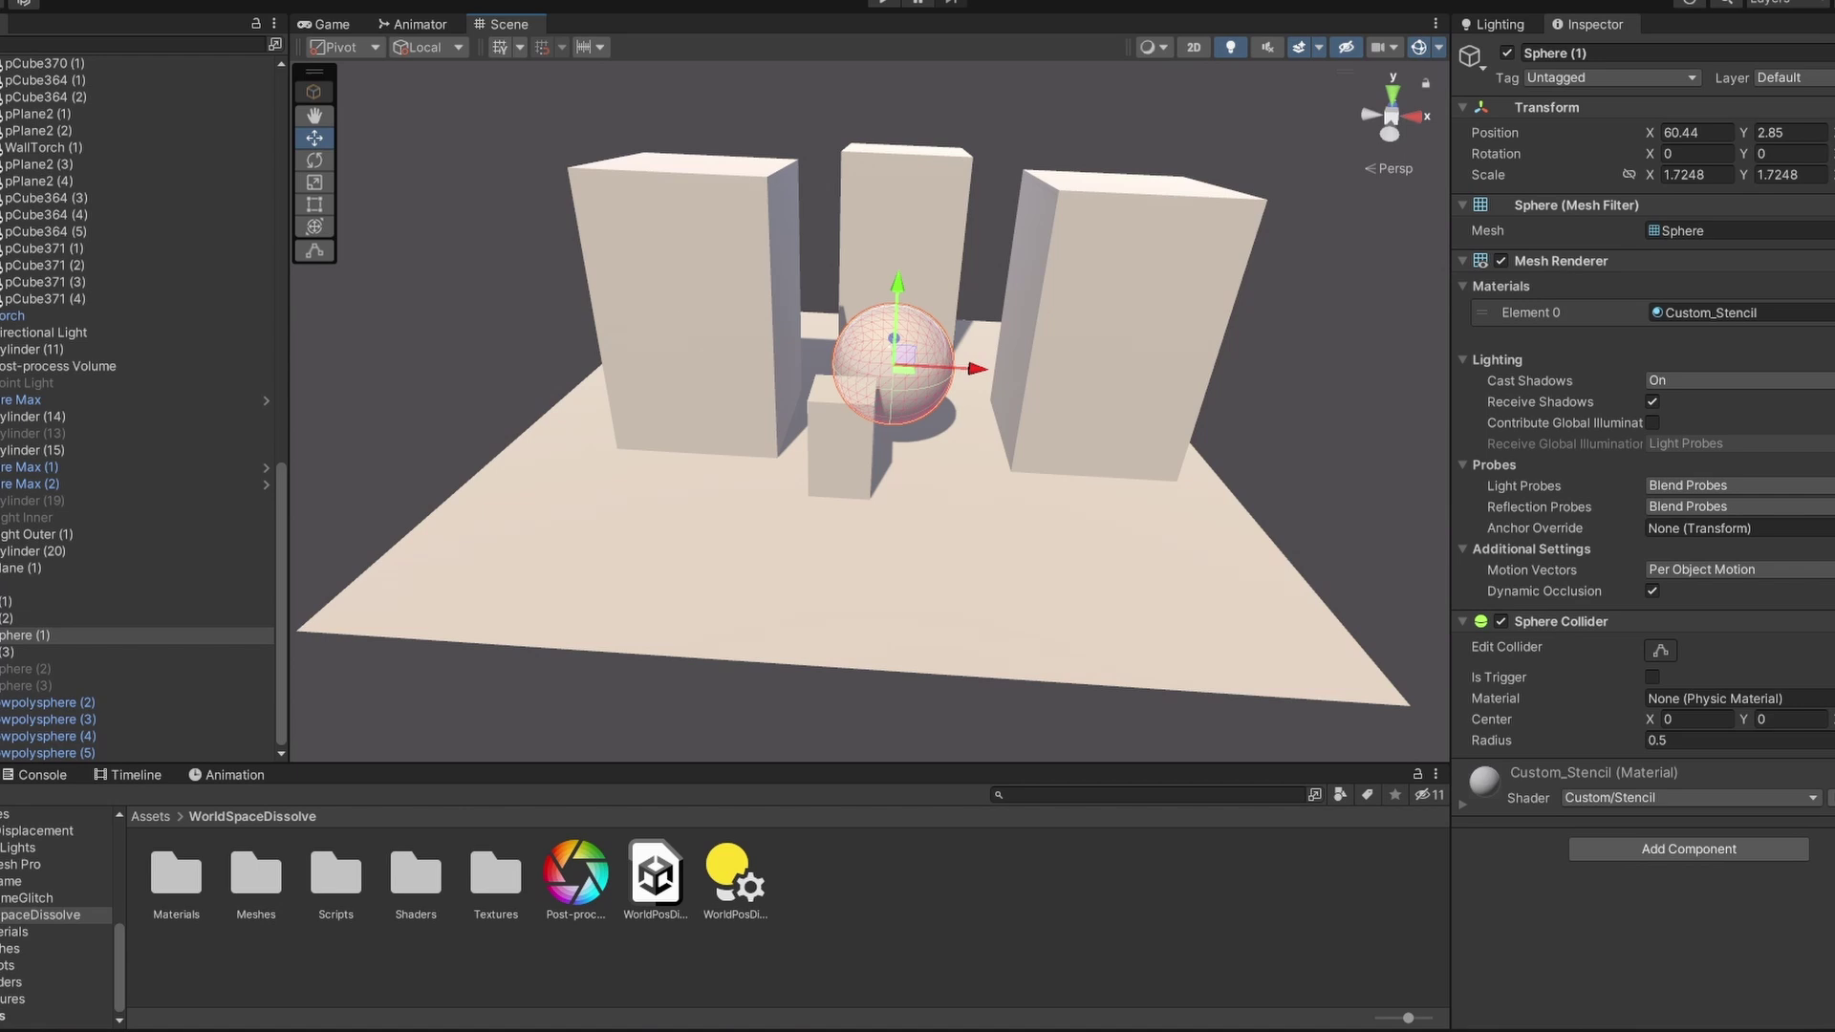
- In Unity, duplicate Sphere (1), move the copy to X 62.08 beside the original, and open the WorldSpaceDissolve Shaders folder
key(ctrl+d)
drag(904, 366, 1037, 421)
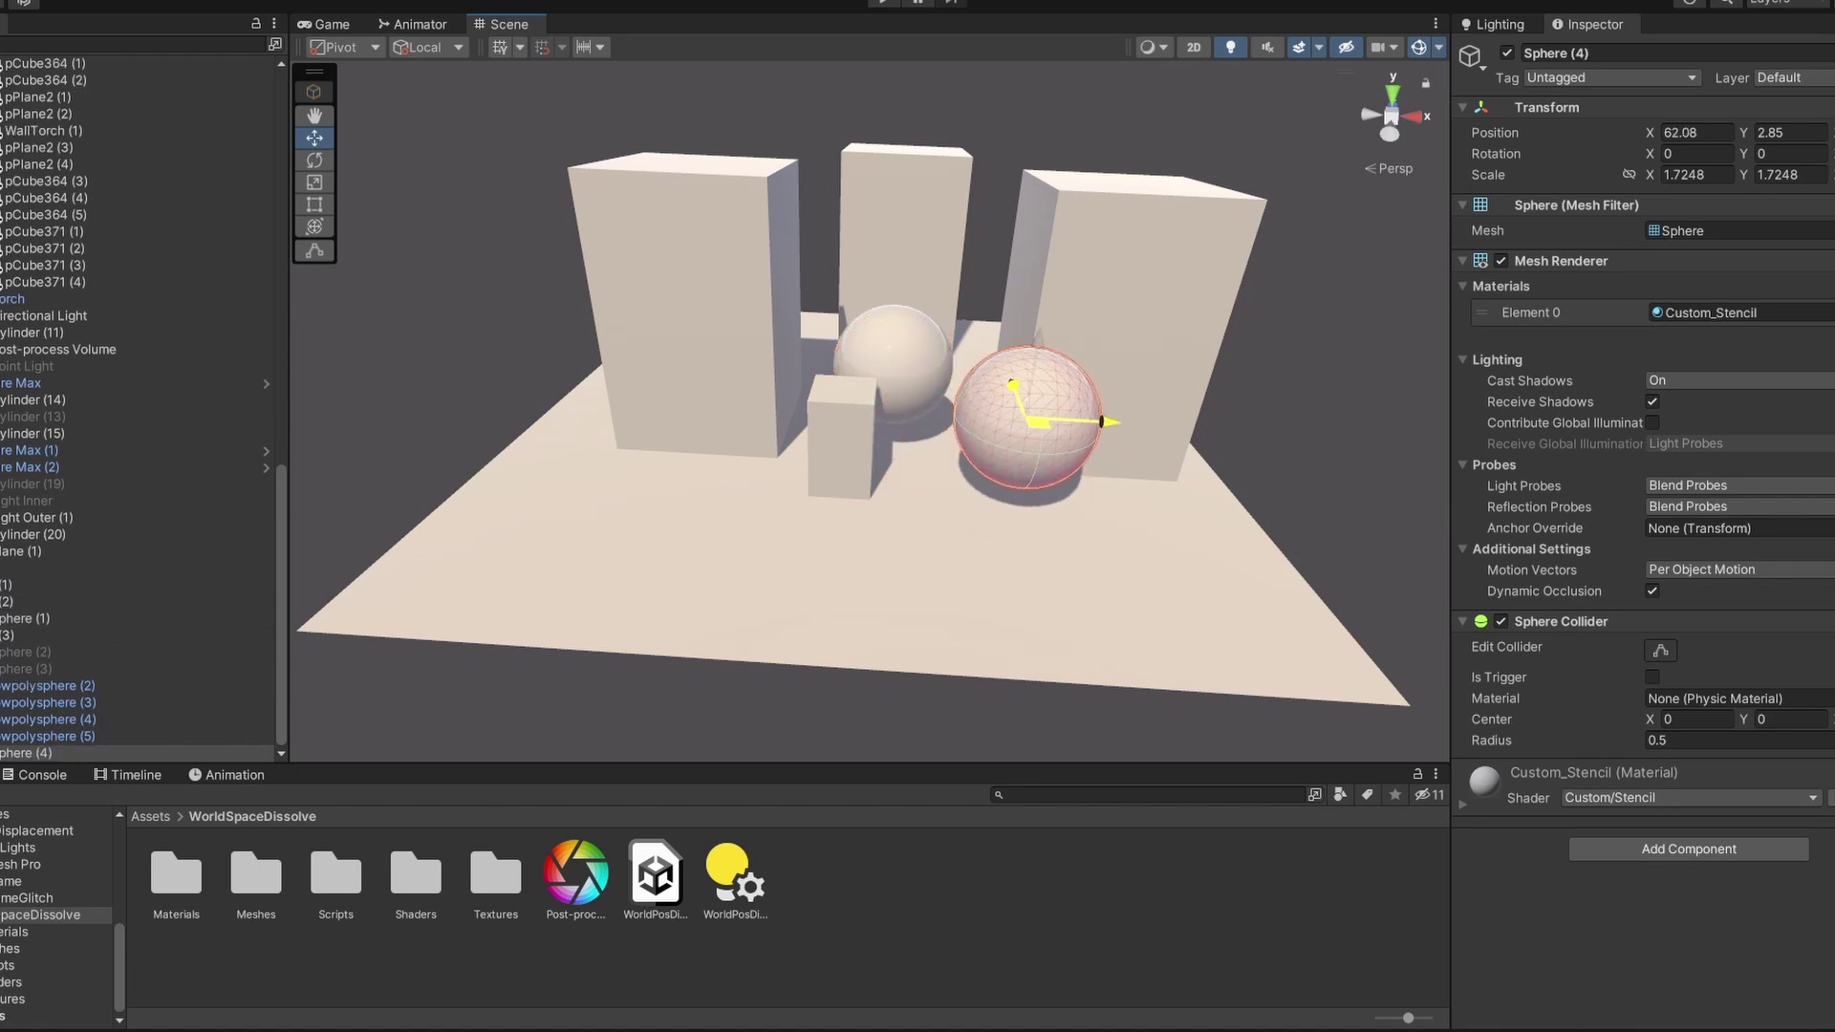
double_click(416, 875)
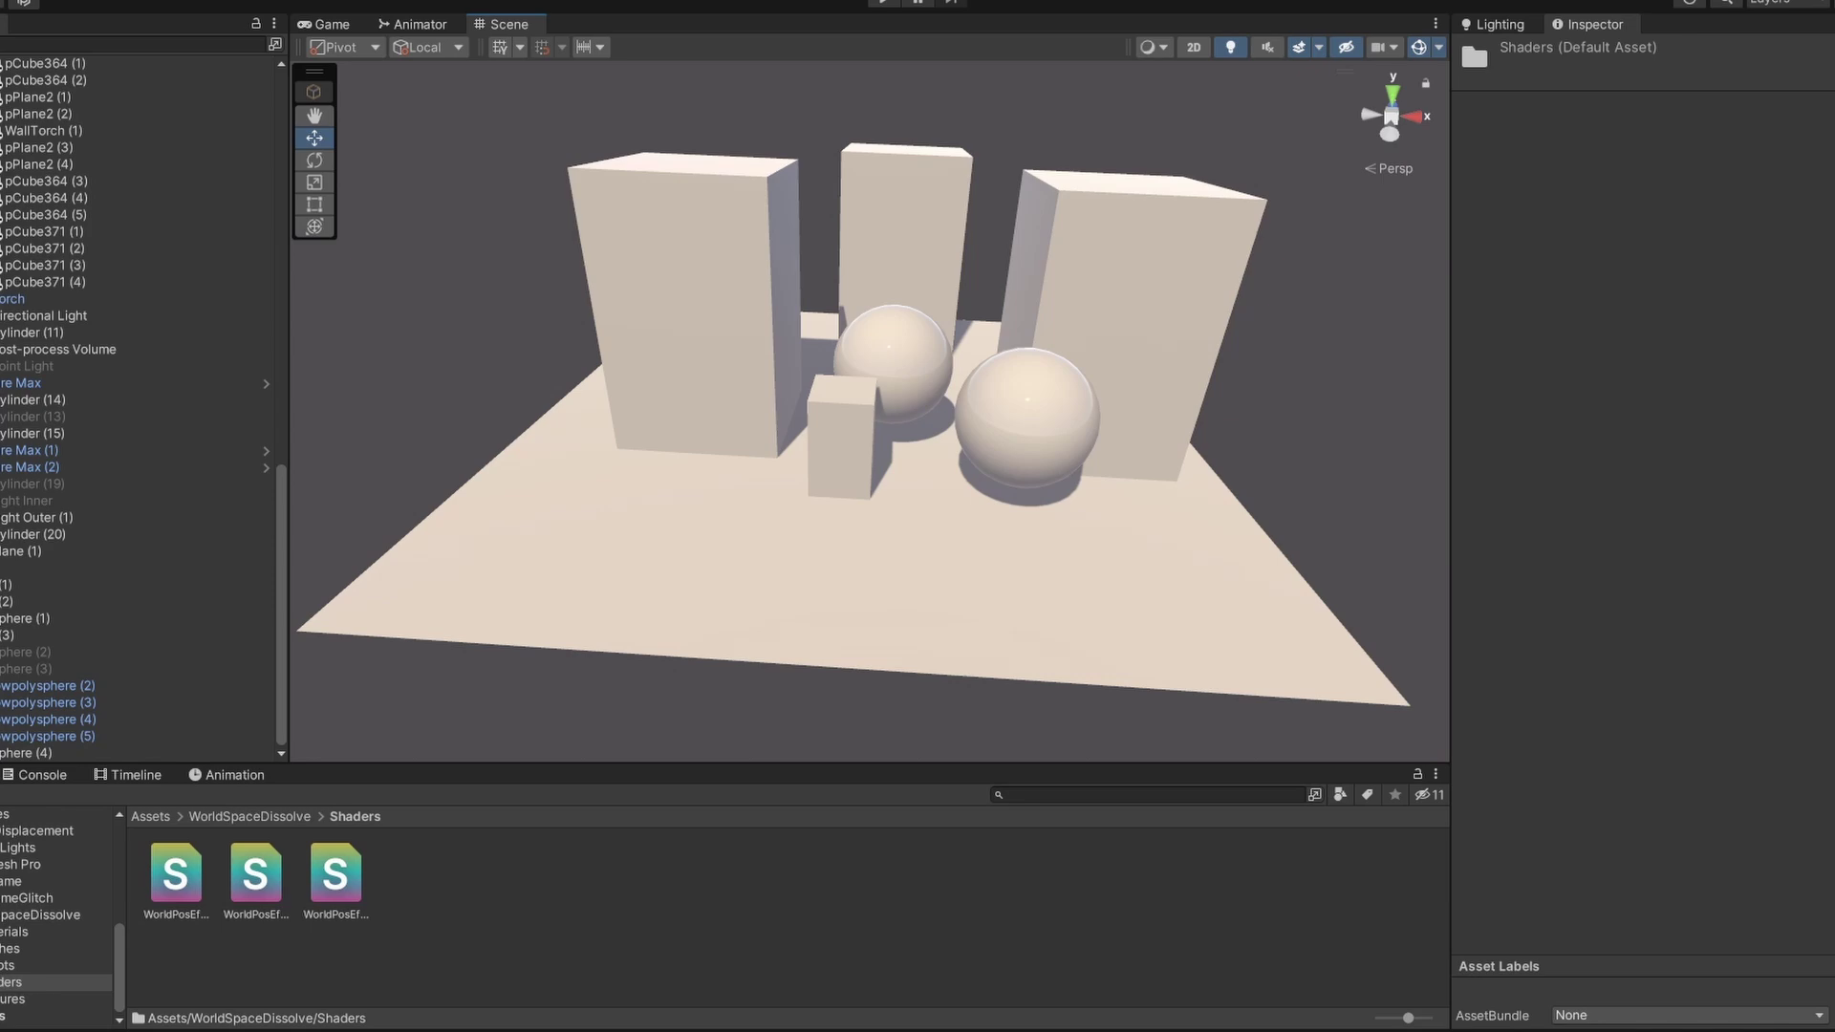
- Select the sphere copy and reposition the stencil-tested spheres around the central sphere to try the equal and notequal comparisons with ref 1
click(1028, 416)
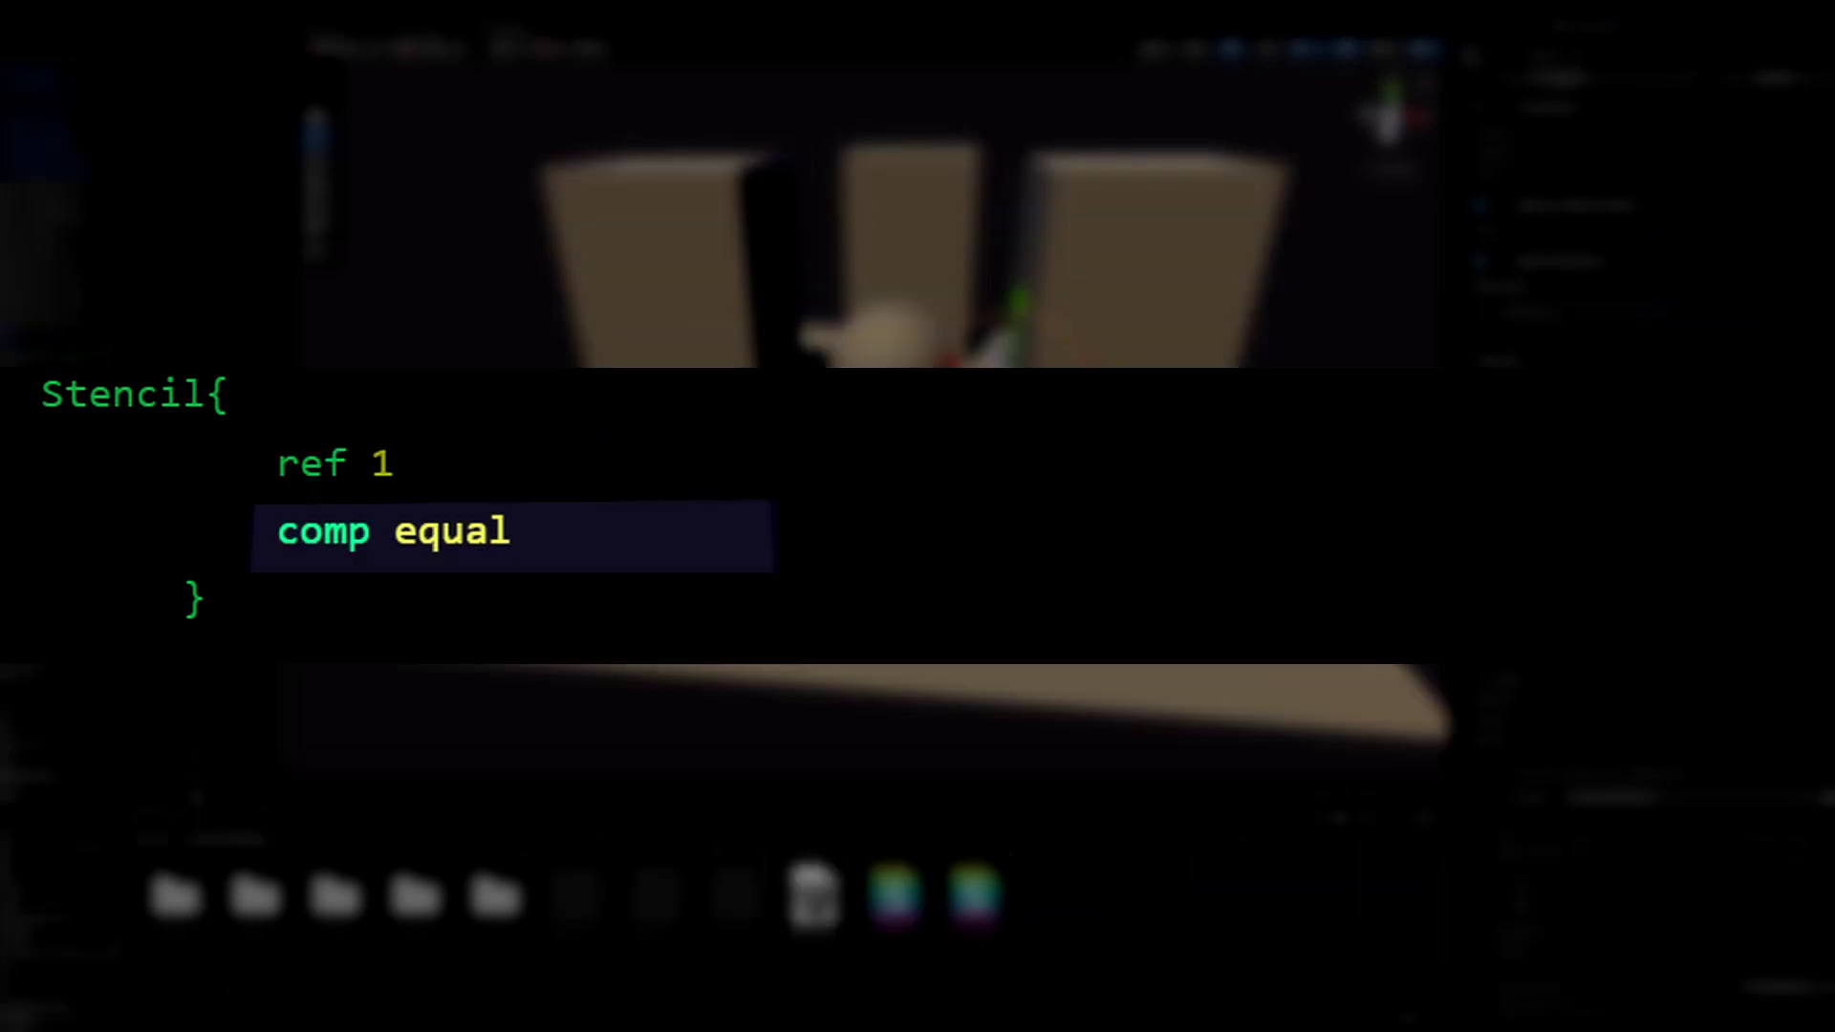
drag(1051, 379, 1107, 381)
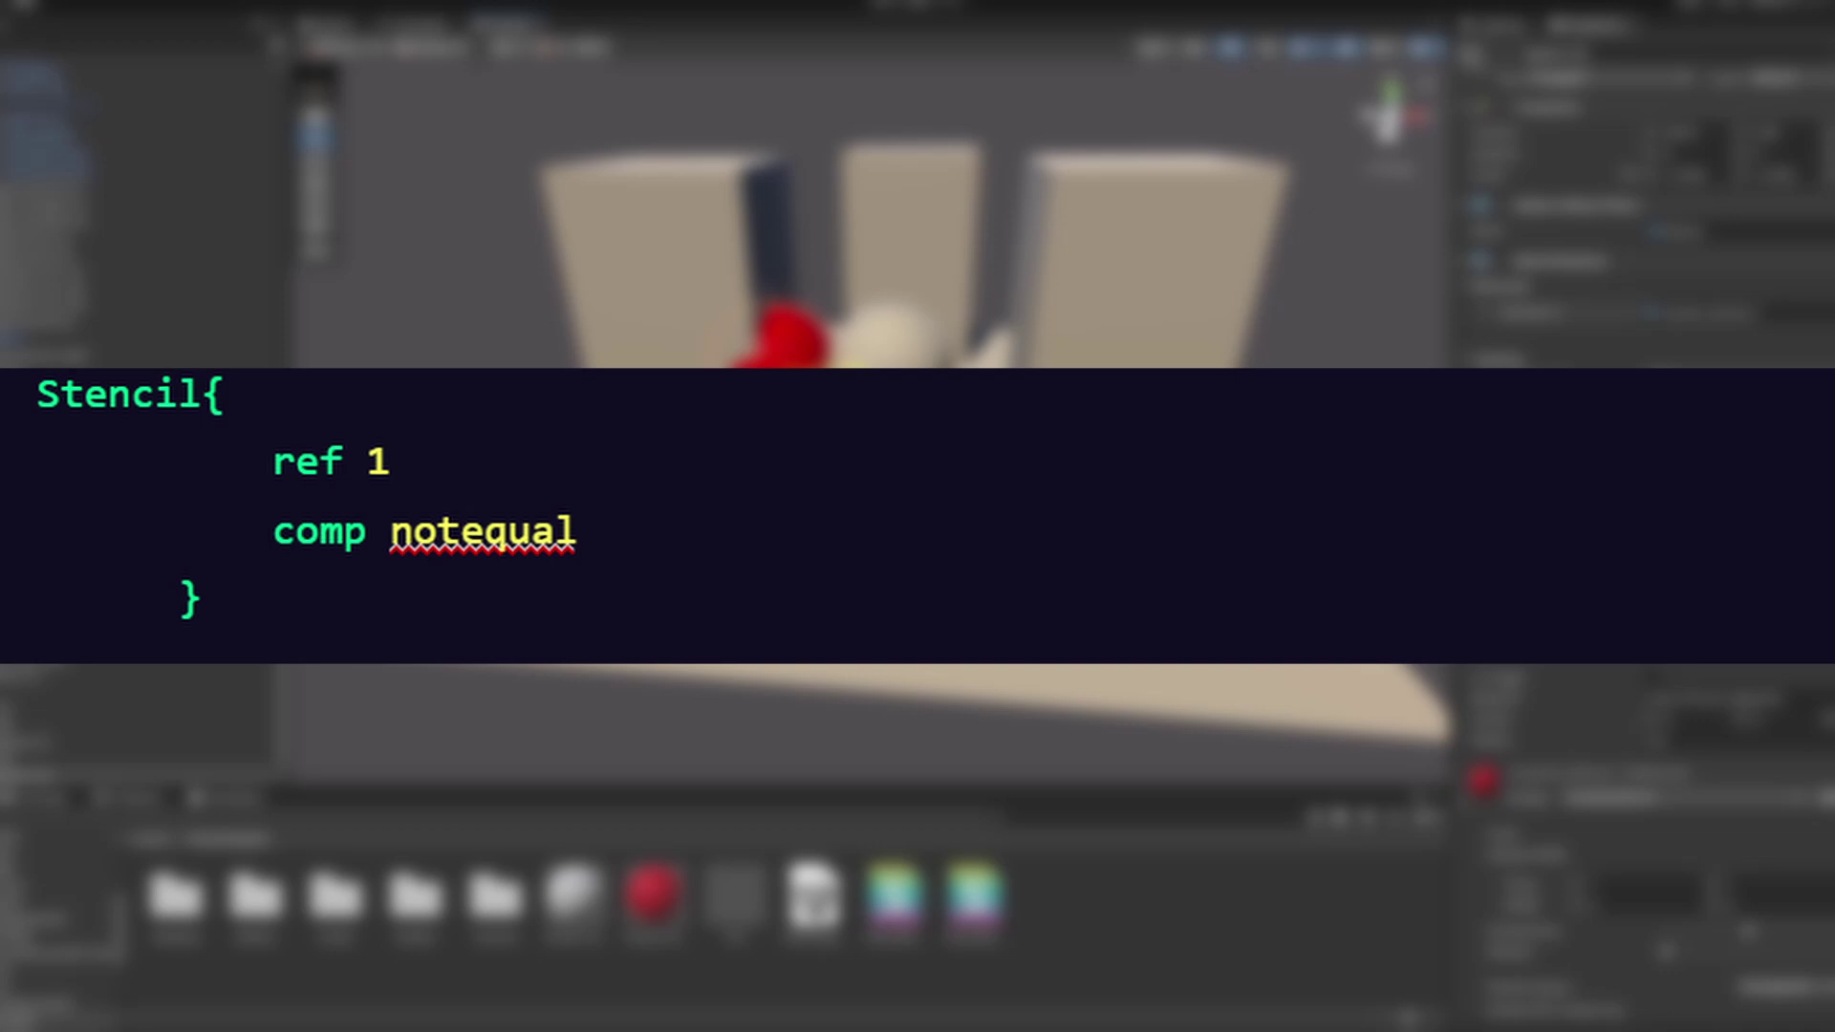
drag(909, 372, 860, 413)
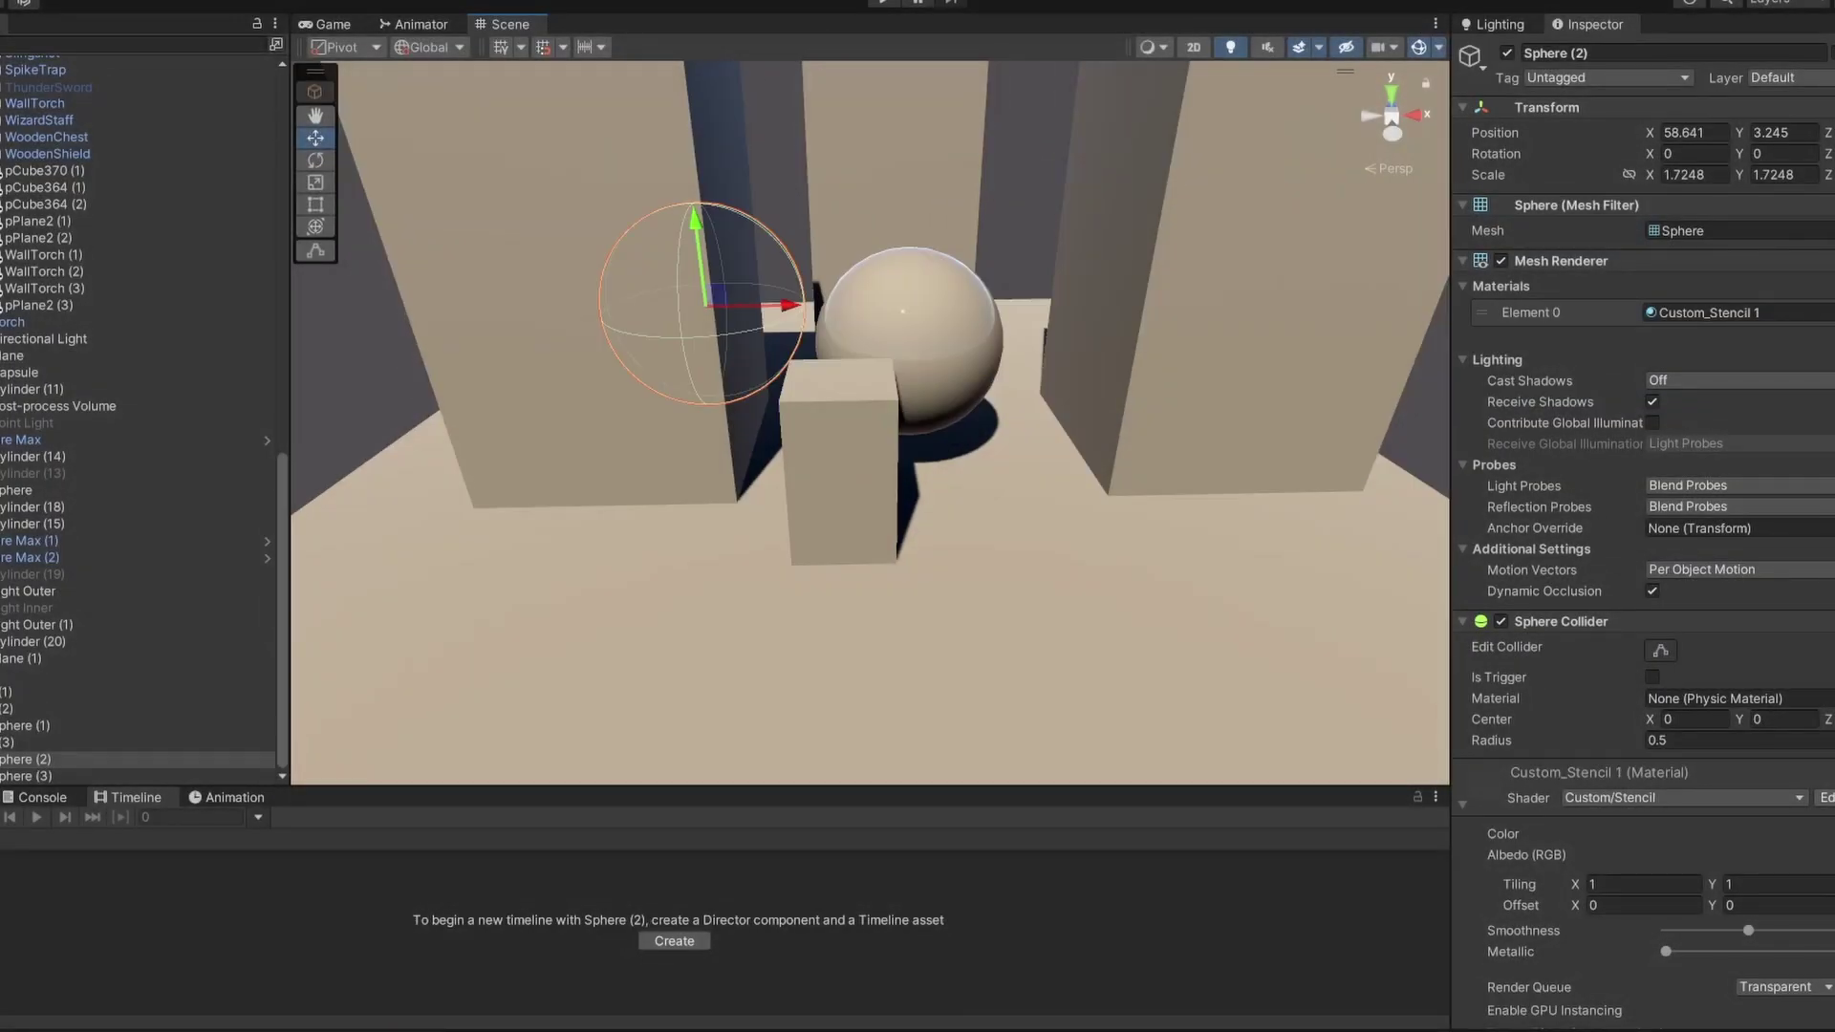
- Move Sphere (2) over the central sphere and Sphere (3) to X 60.634, Y 2.972 so the stencil spheres overlap
drag(715, 296, 874, 313)
click(1114, 360)
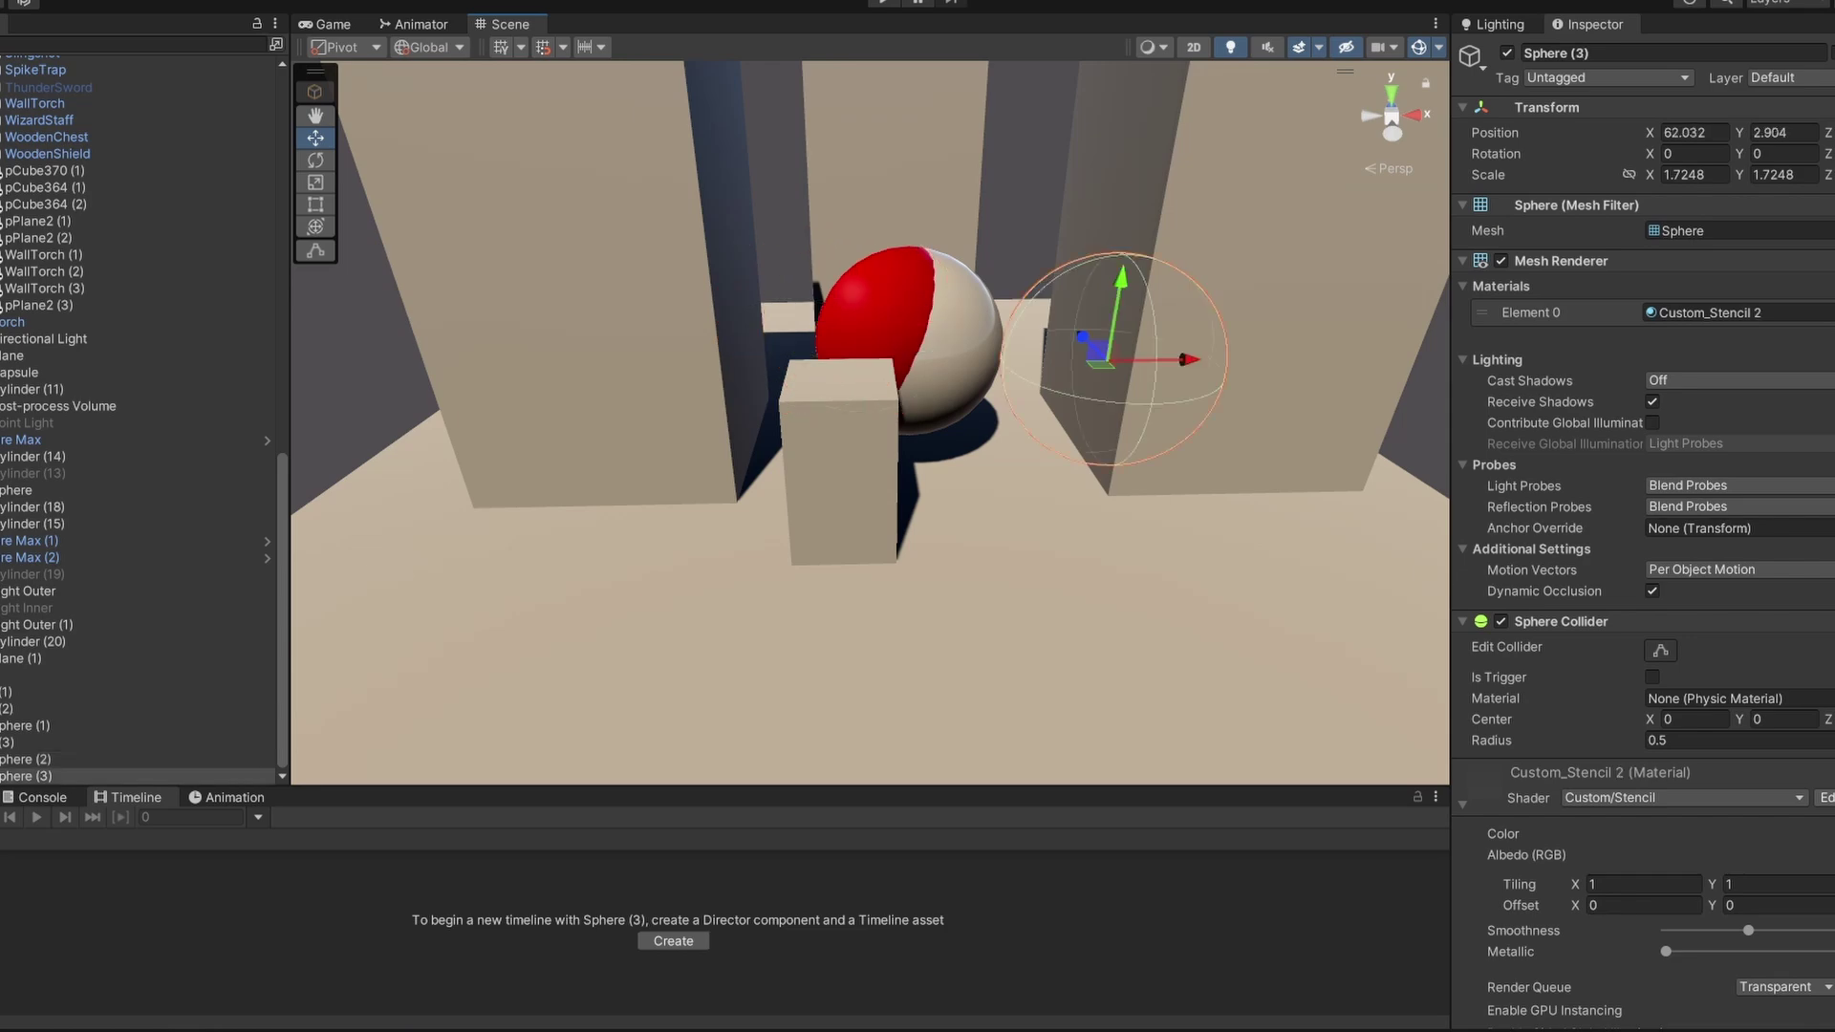
drag(1097, 352, 931, 345)
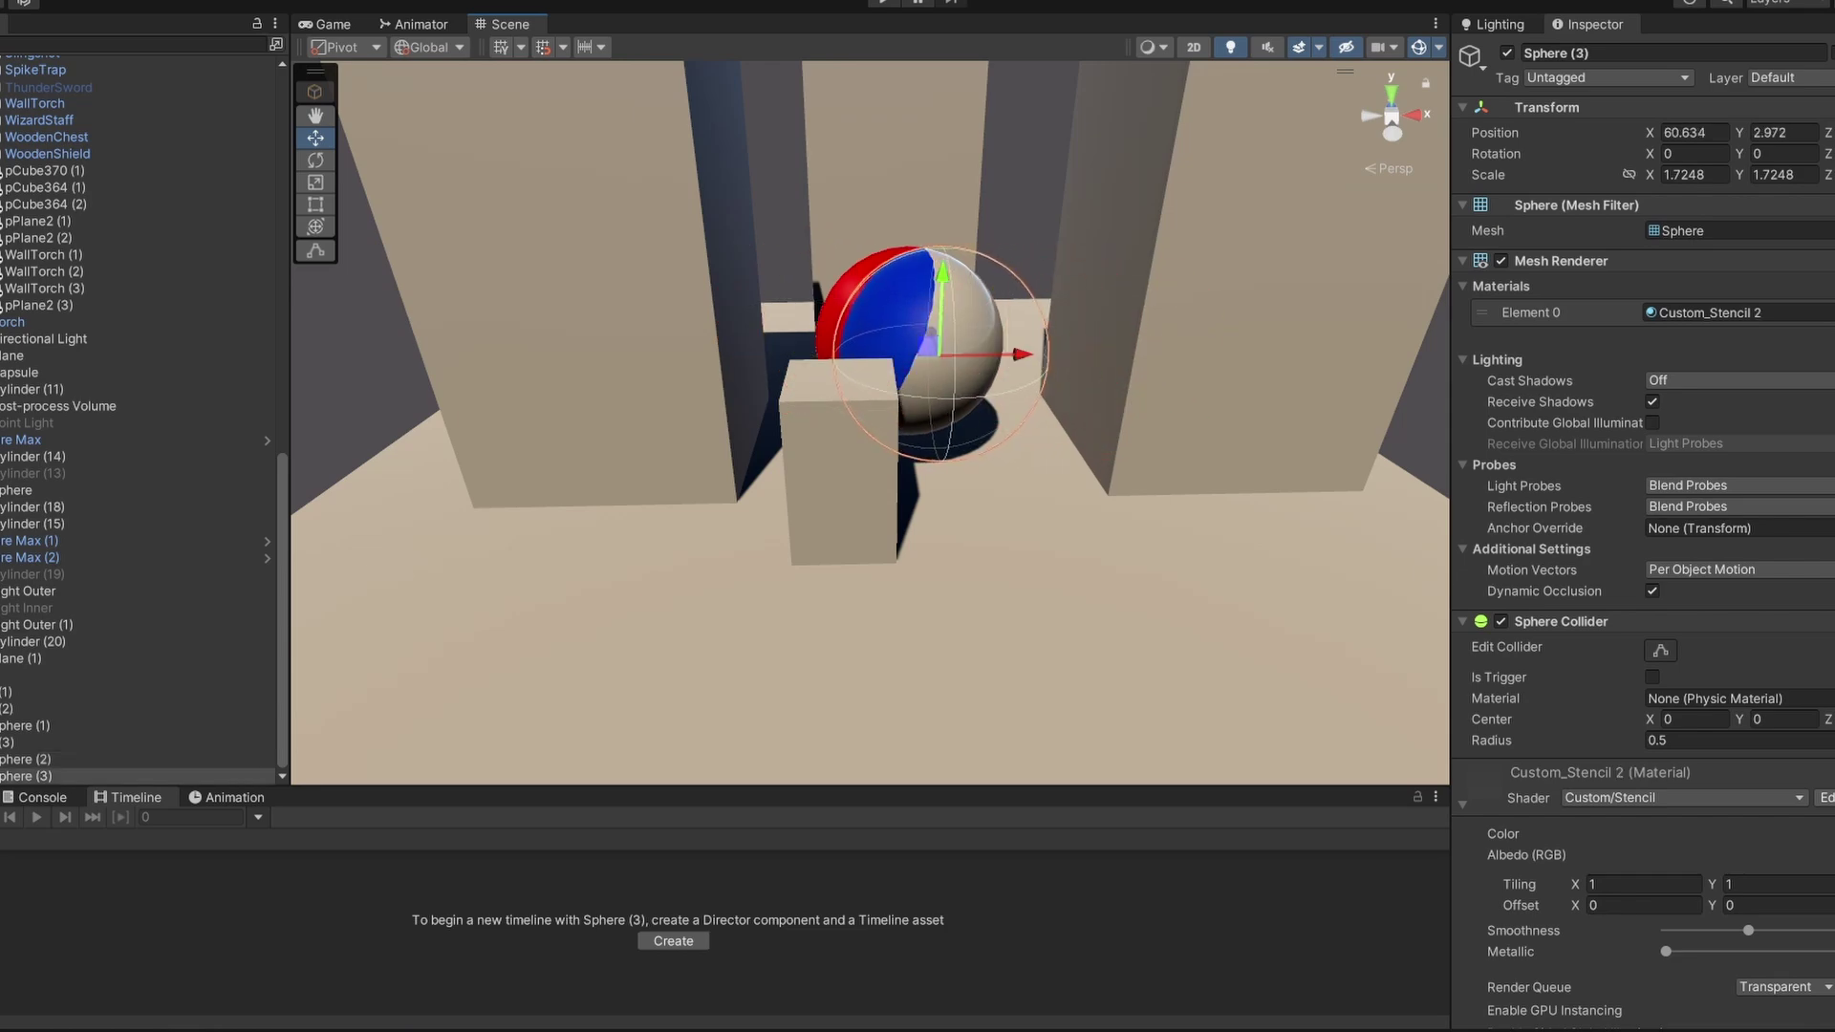
mouse_move(870, 430)
alt+mouse_down()
mouse_move(889, 401)
mouse_move(850, 445)
alt+mouse_up()
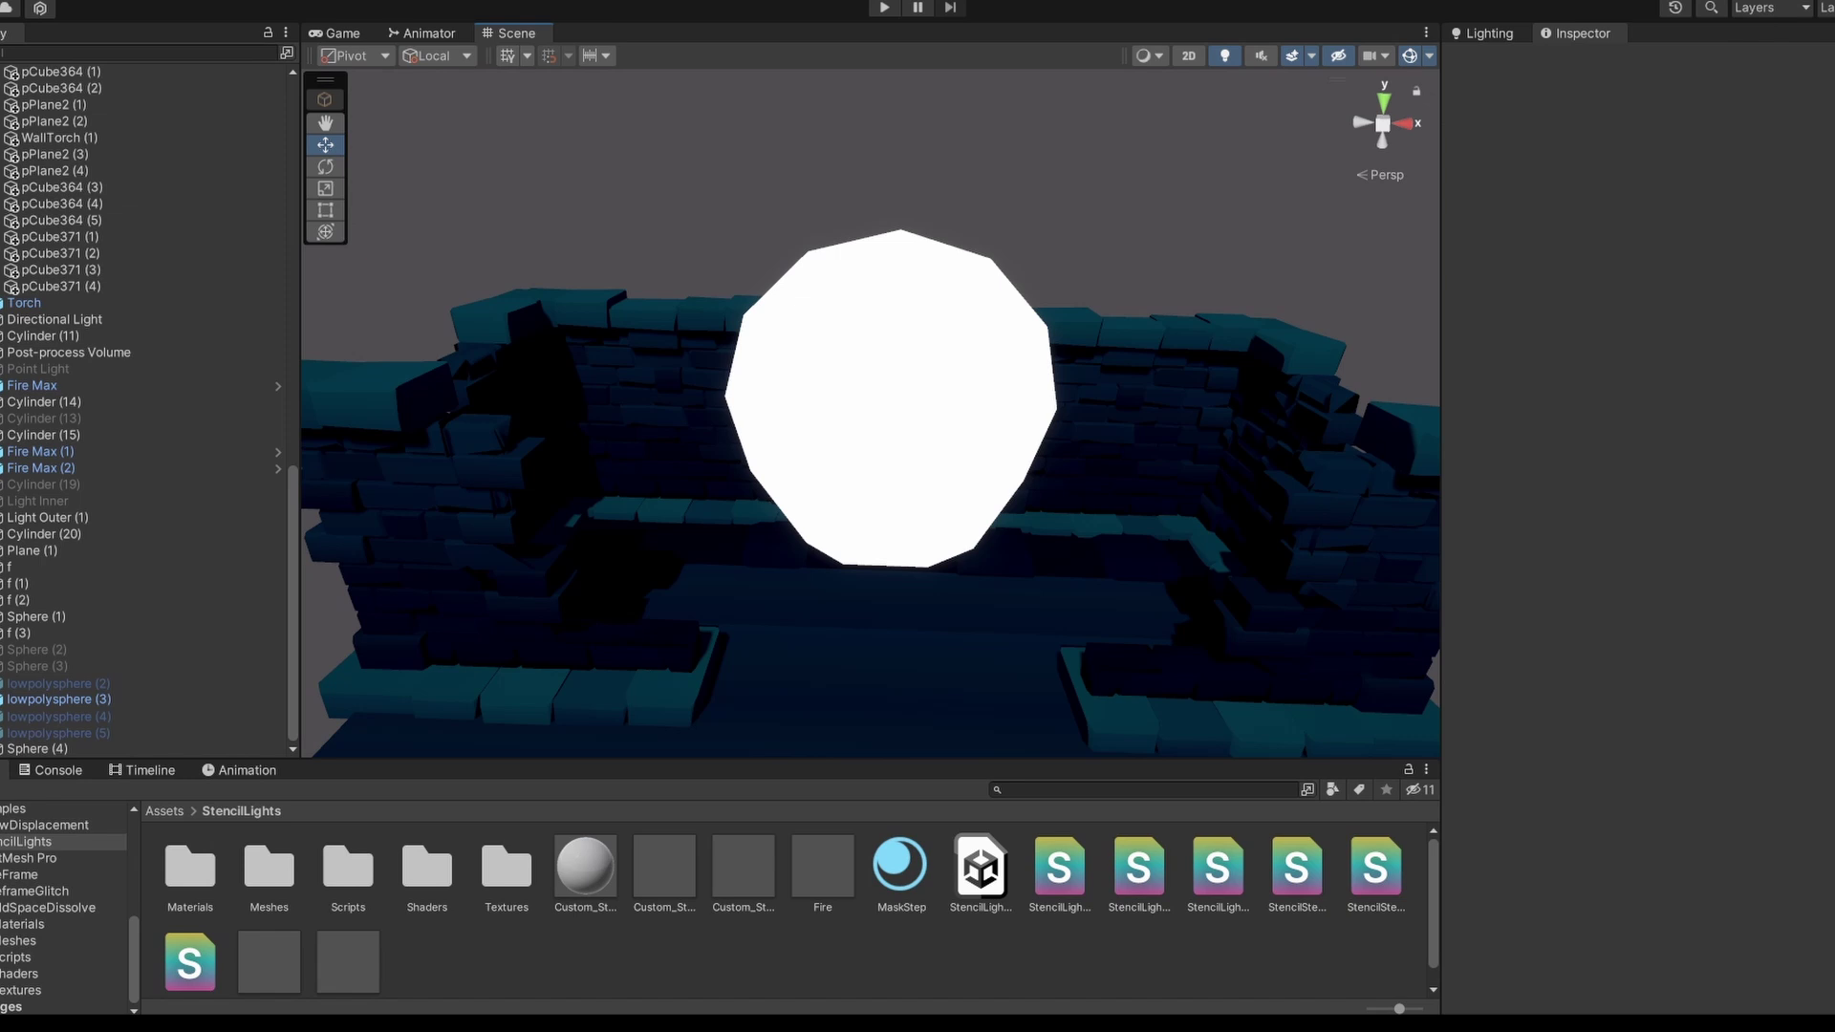
- Inspect the wall piece pCube371 (2) beside the white mask sphere, clear the selection, and look over the scene
click(1279, 483)
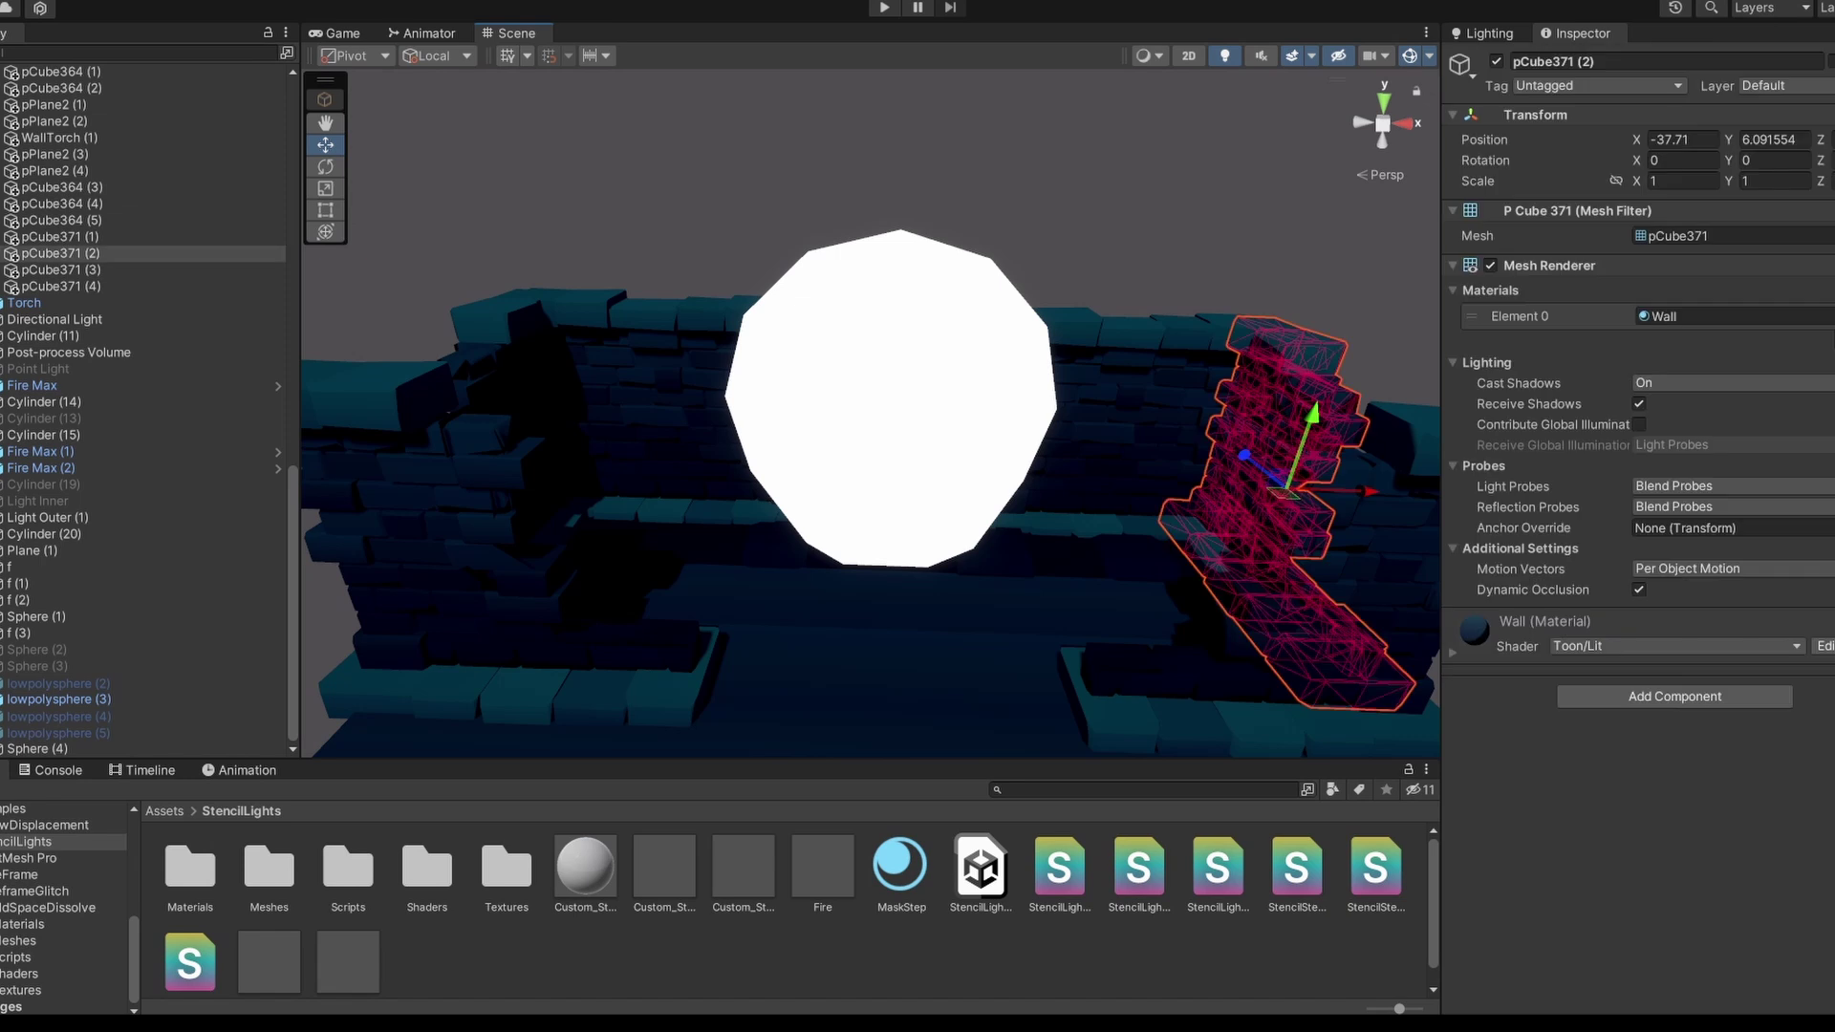
click(1185, 210)
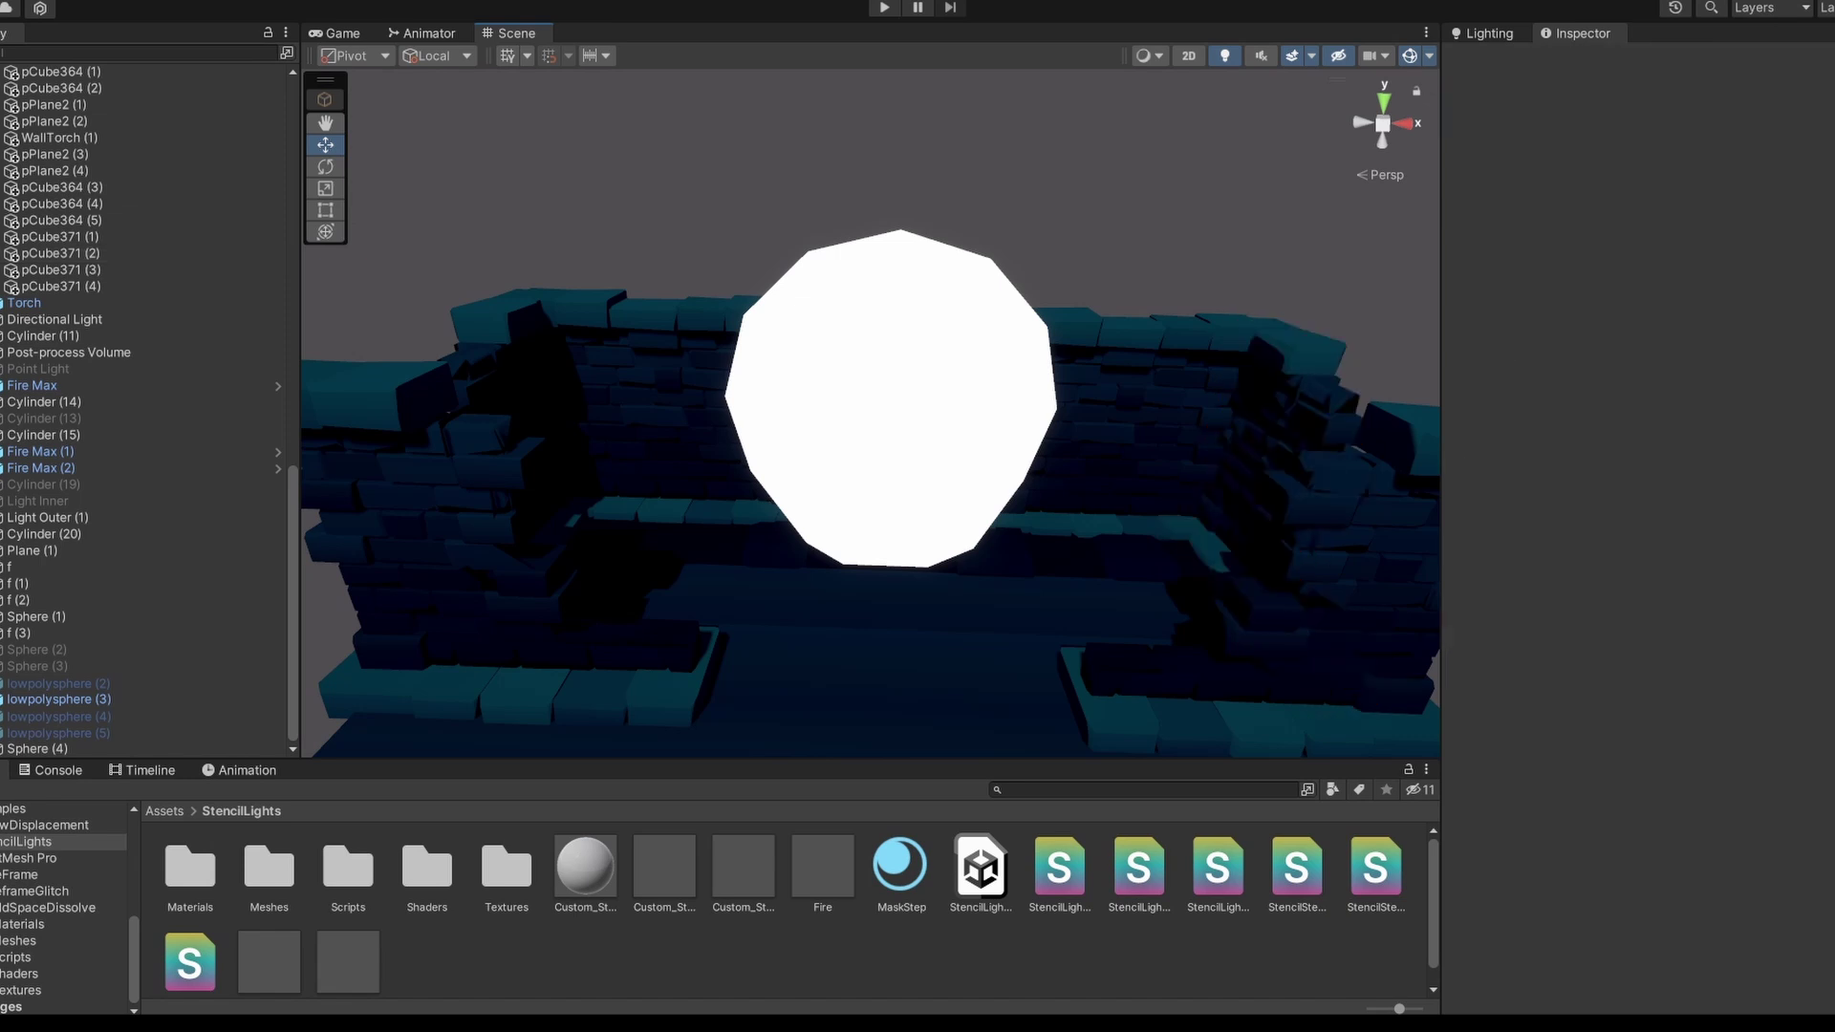
mouse_move(917, 411)
alt+mouse_down()
mouse_move(1089, 414)
mouse_move(936, 413)
alt+mouse_up()
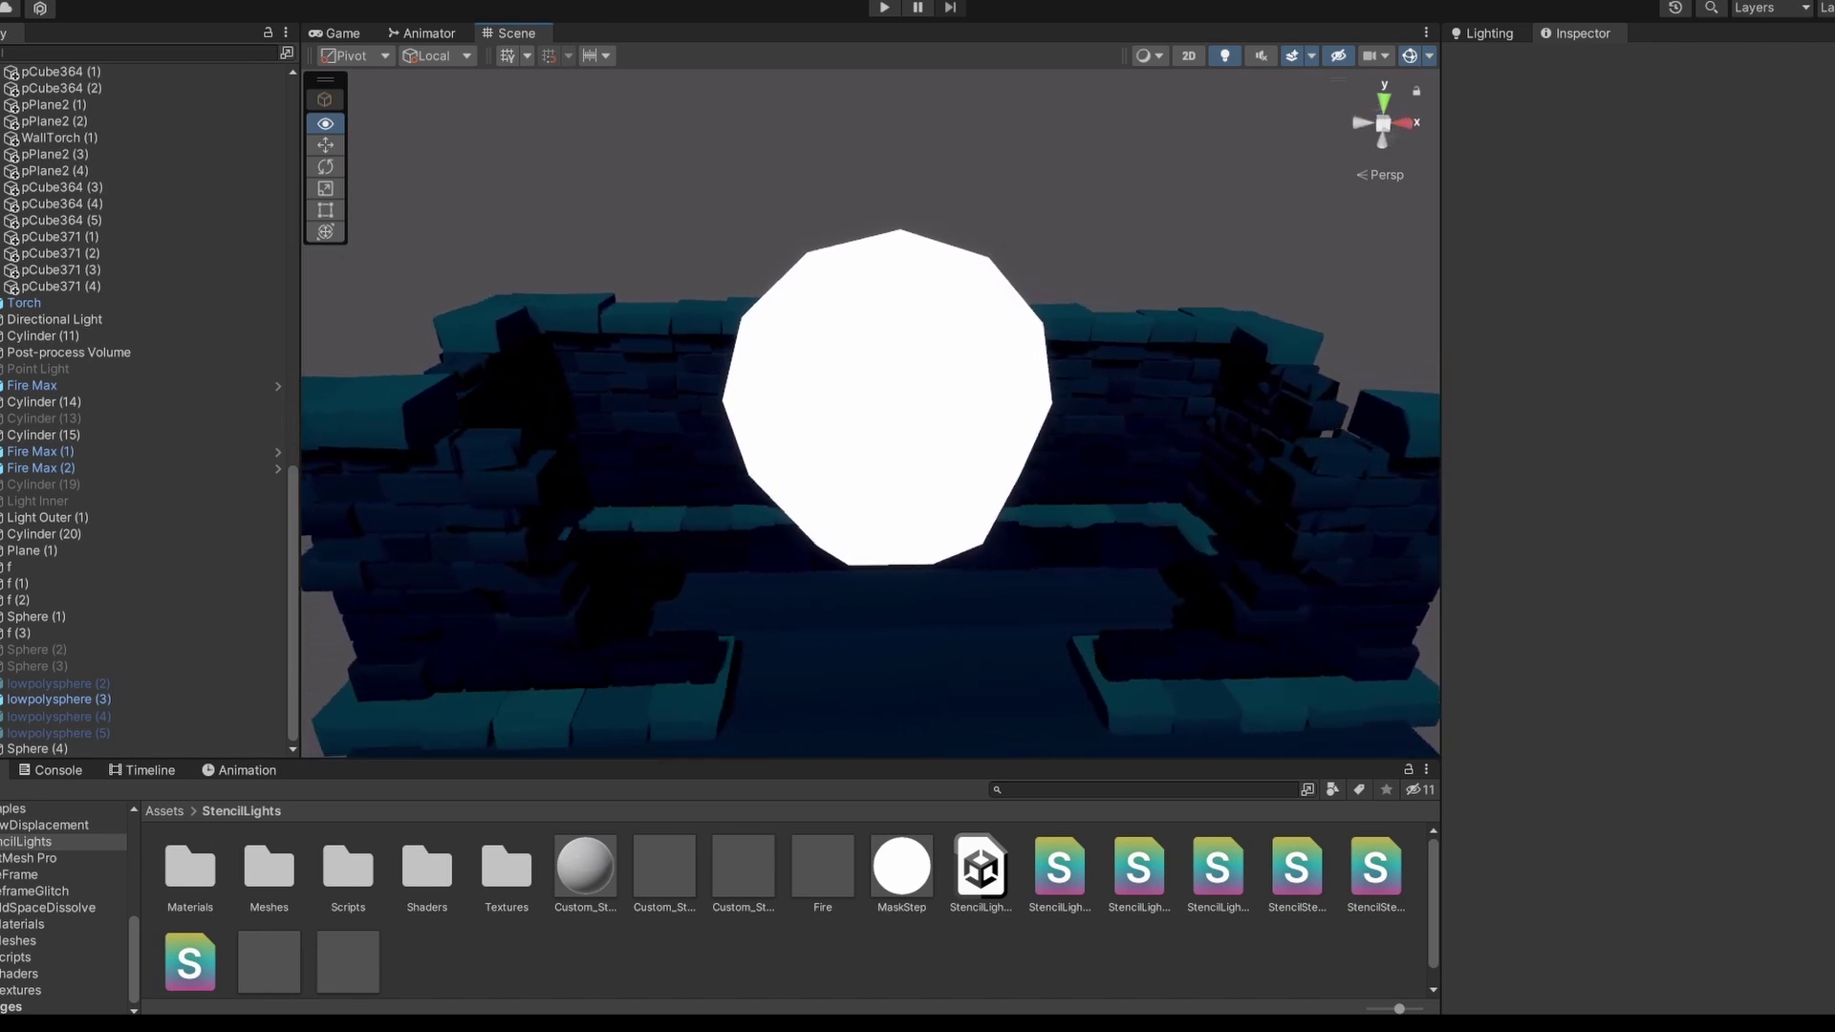
- Look over the white mask sphere and its intersection with the walls and floor from several angles
alt+drag(1176, 430, 1281, 414)
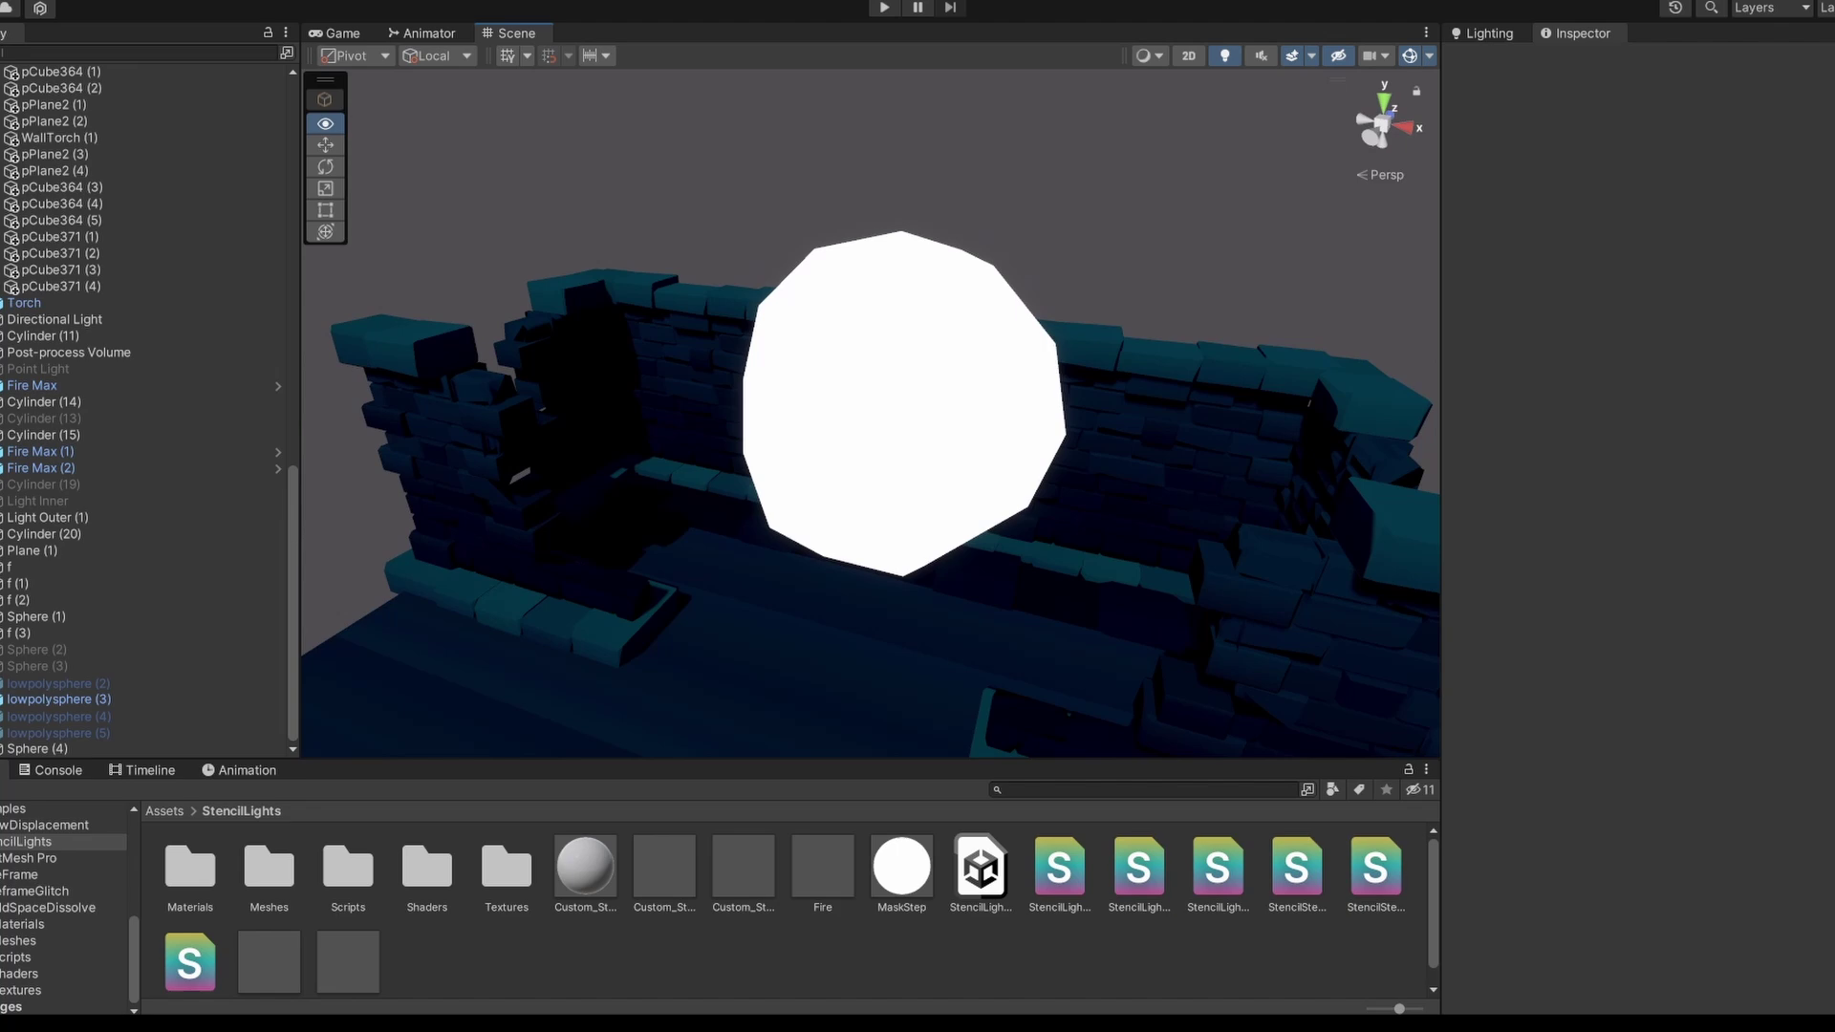
alt+drag(917, 413, 1047, 412)
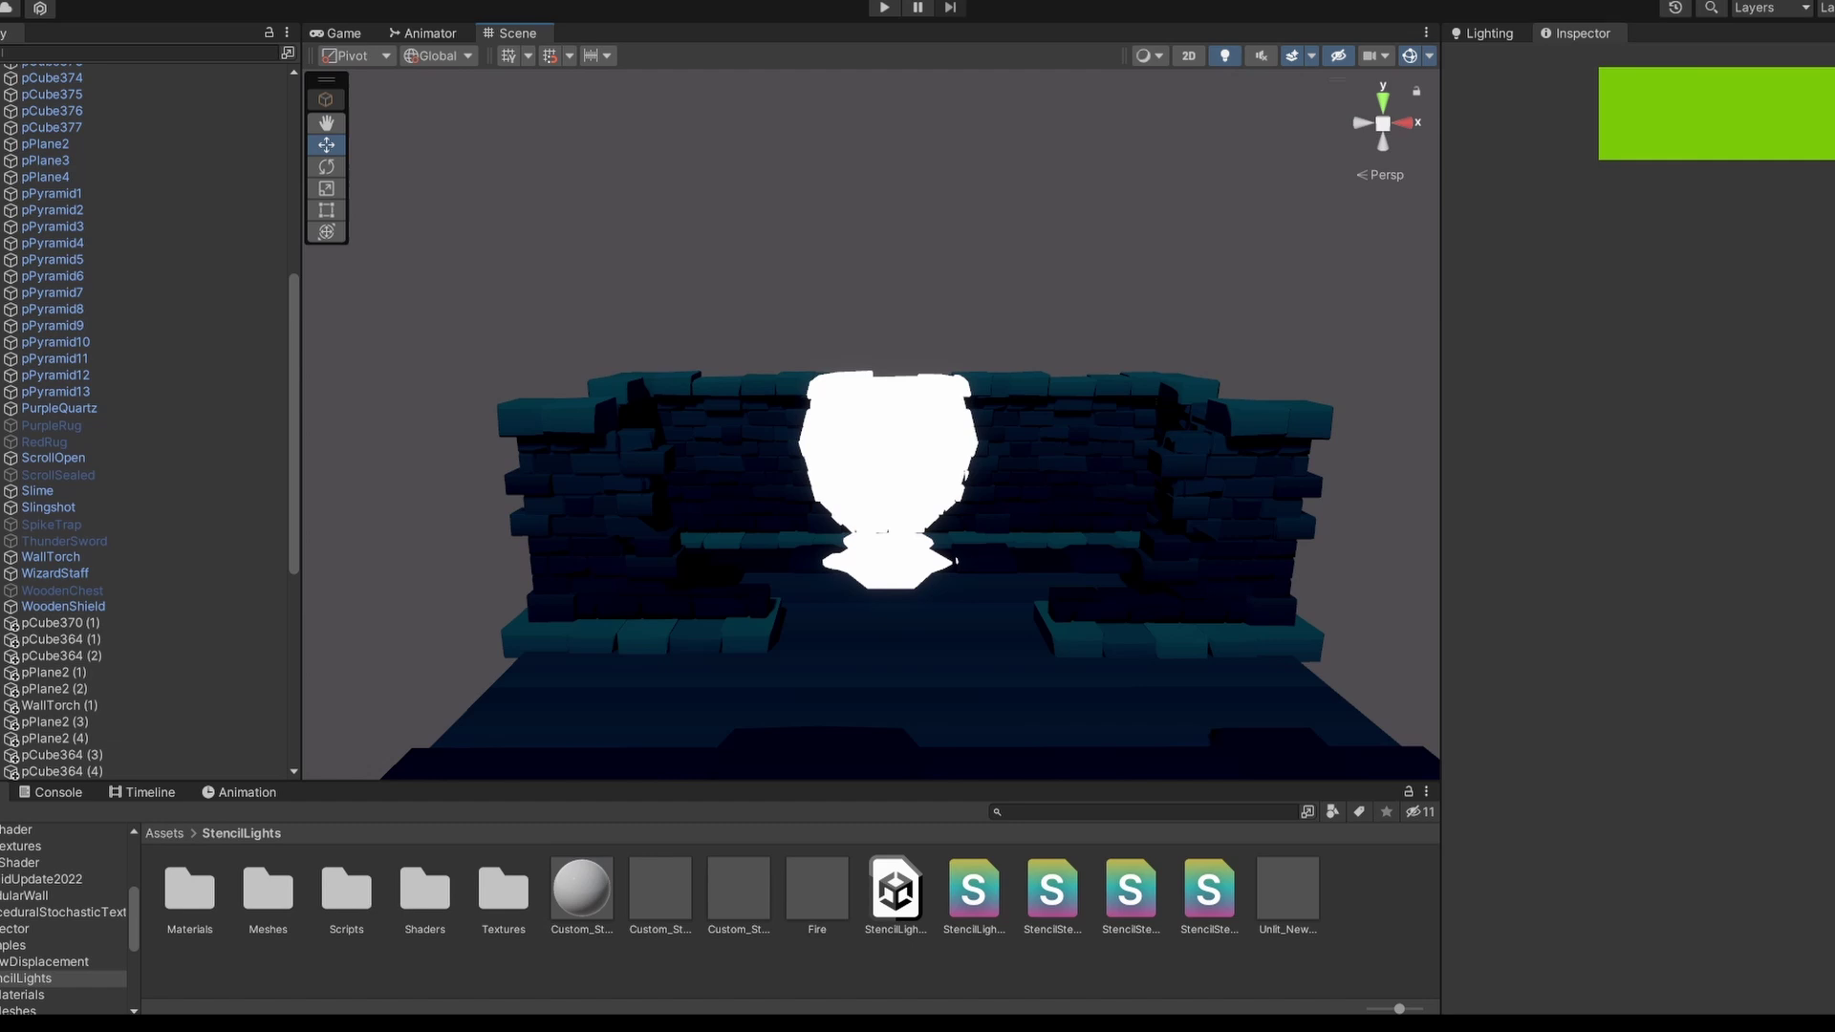
alt+drag(1185, 459, 746, 464)
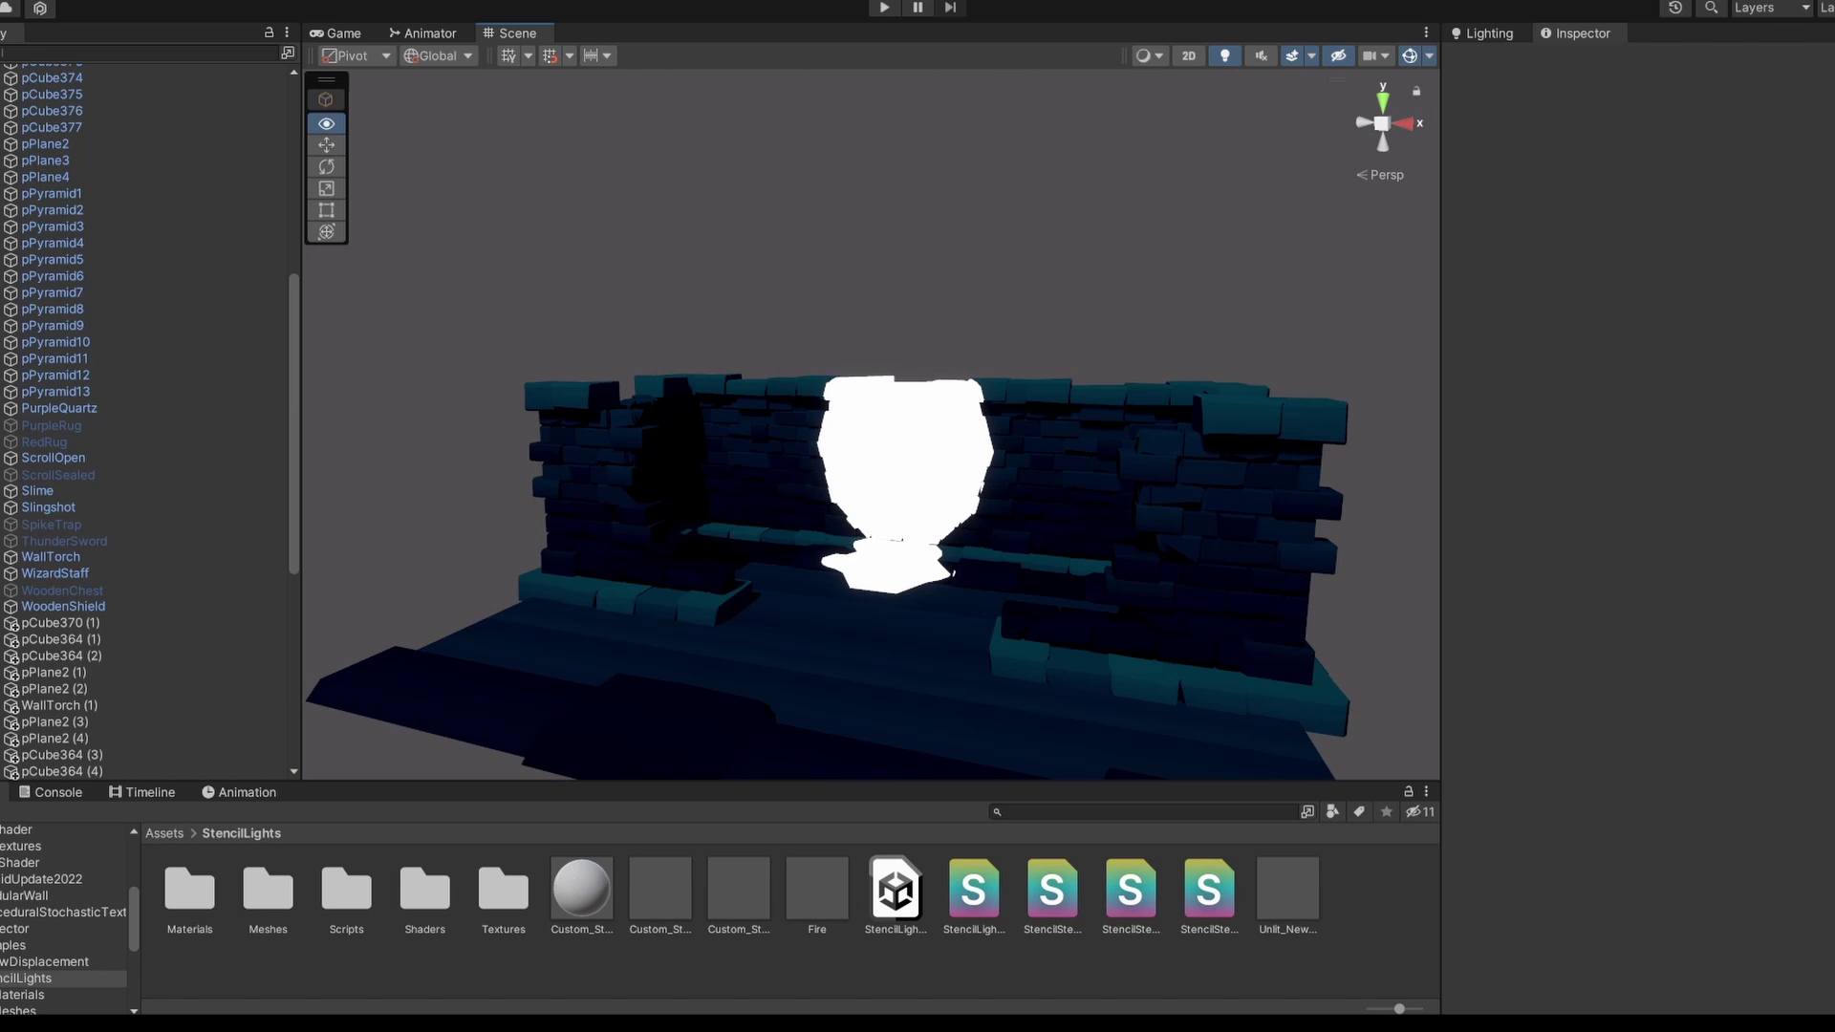
alt+drag(860, 464, 1061, 463)
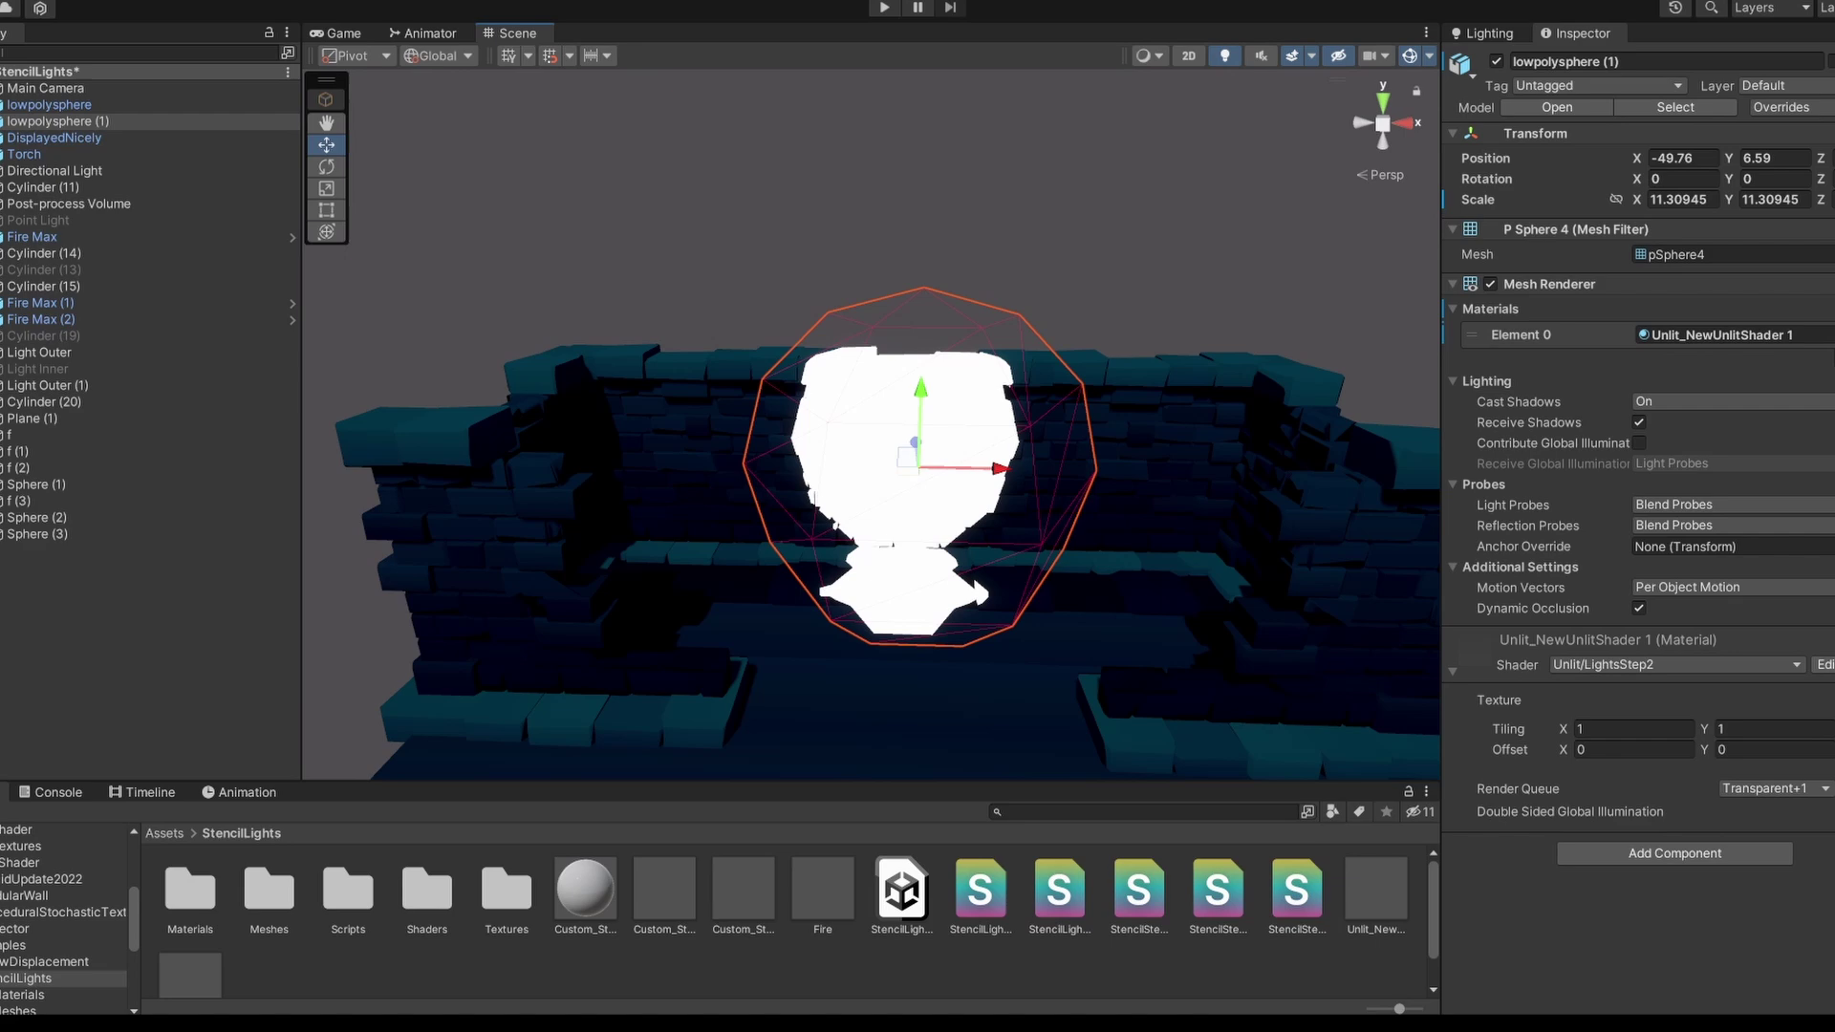
- Move the LightsStep2 lowpolysphere (1) across the mask area and examine the overlapping light spheres from the side
drag(965, 468, 966, 416)
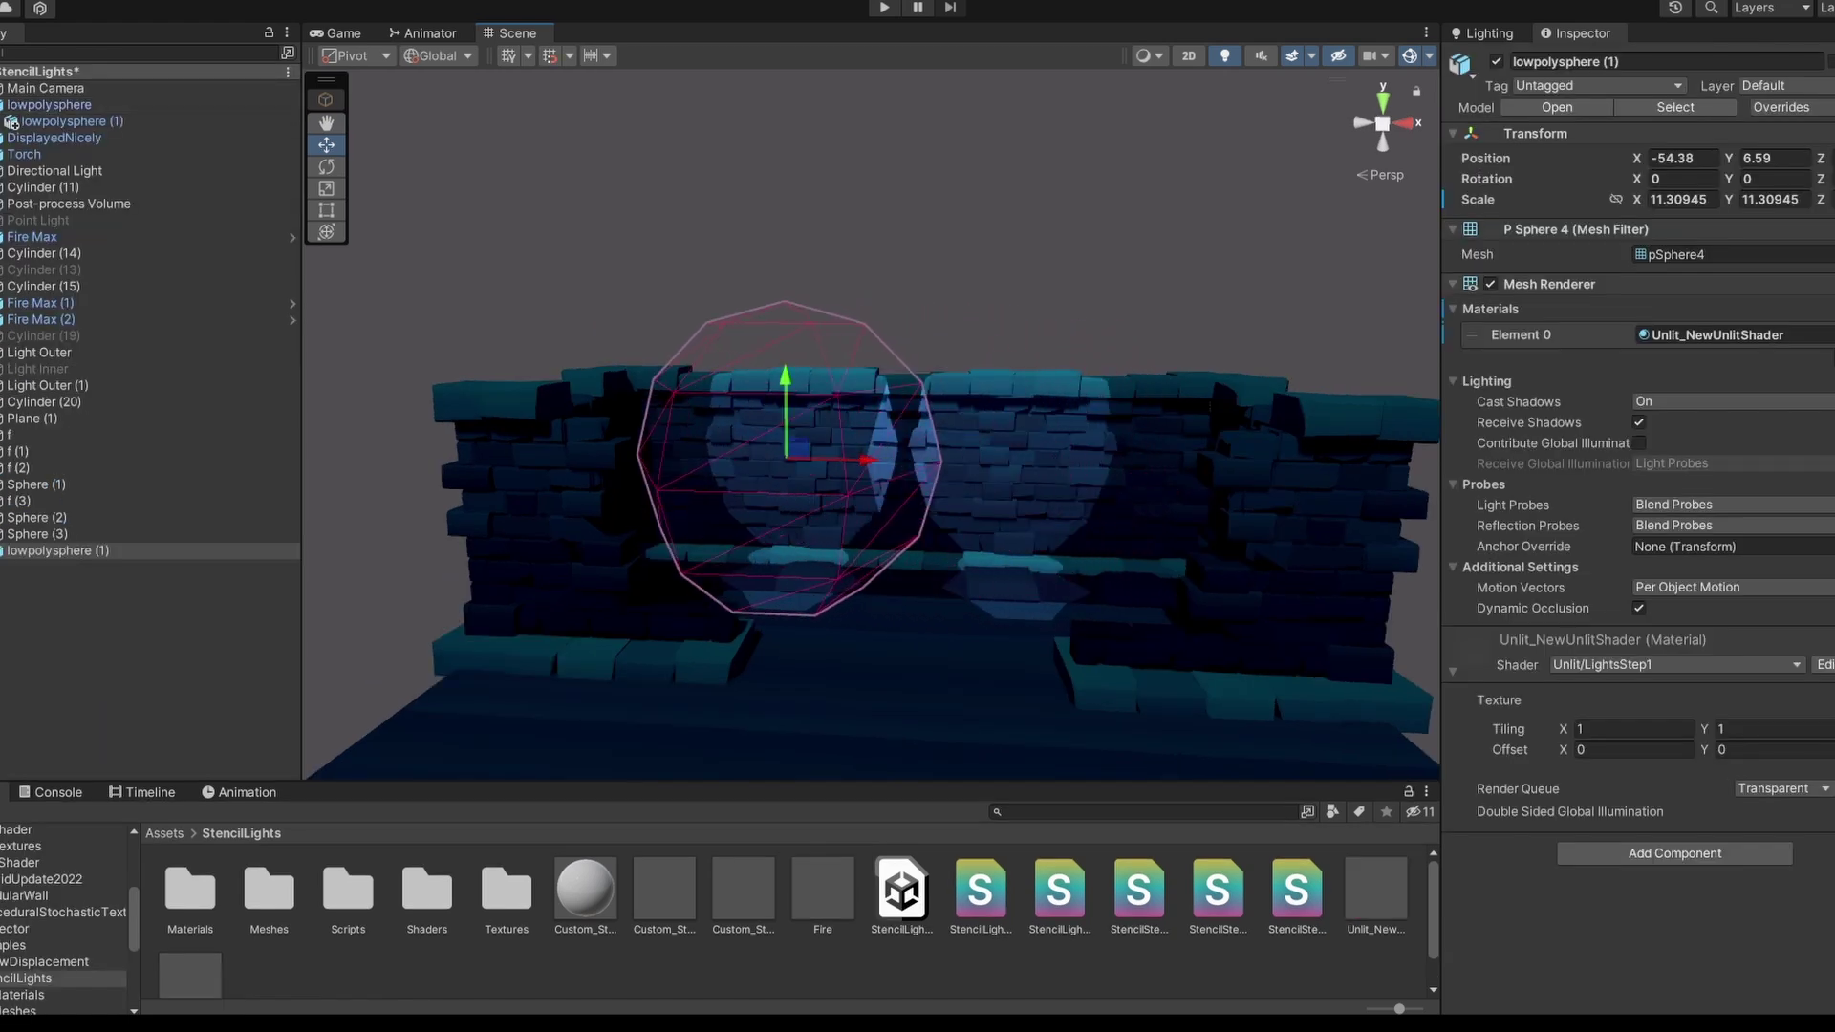
alt+drag(965, 459, 726, 368)
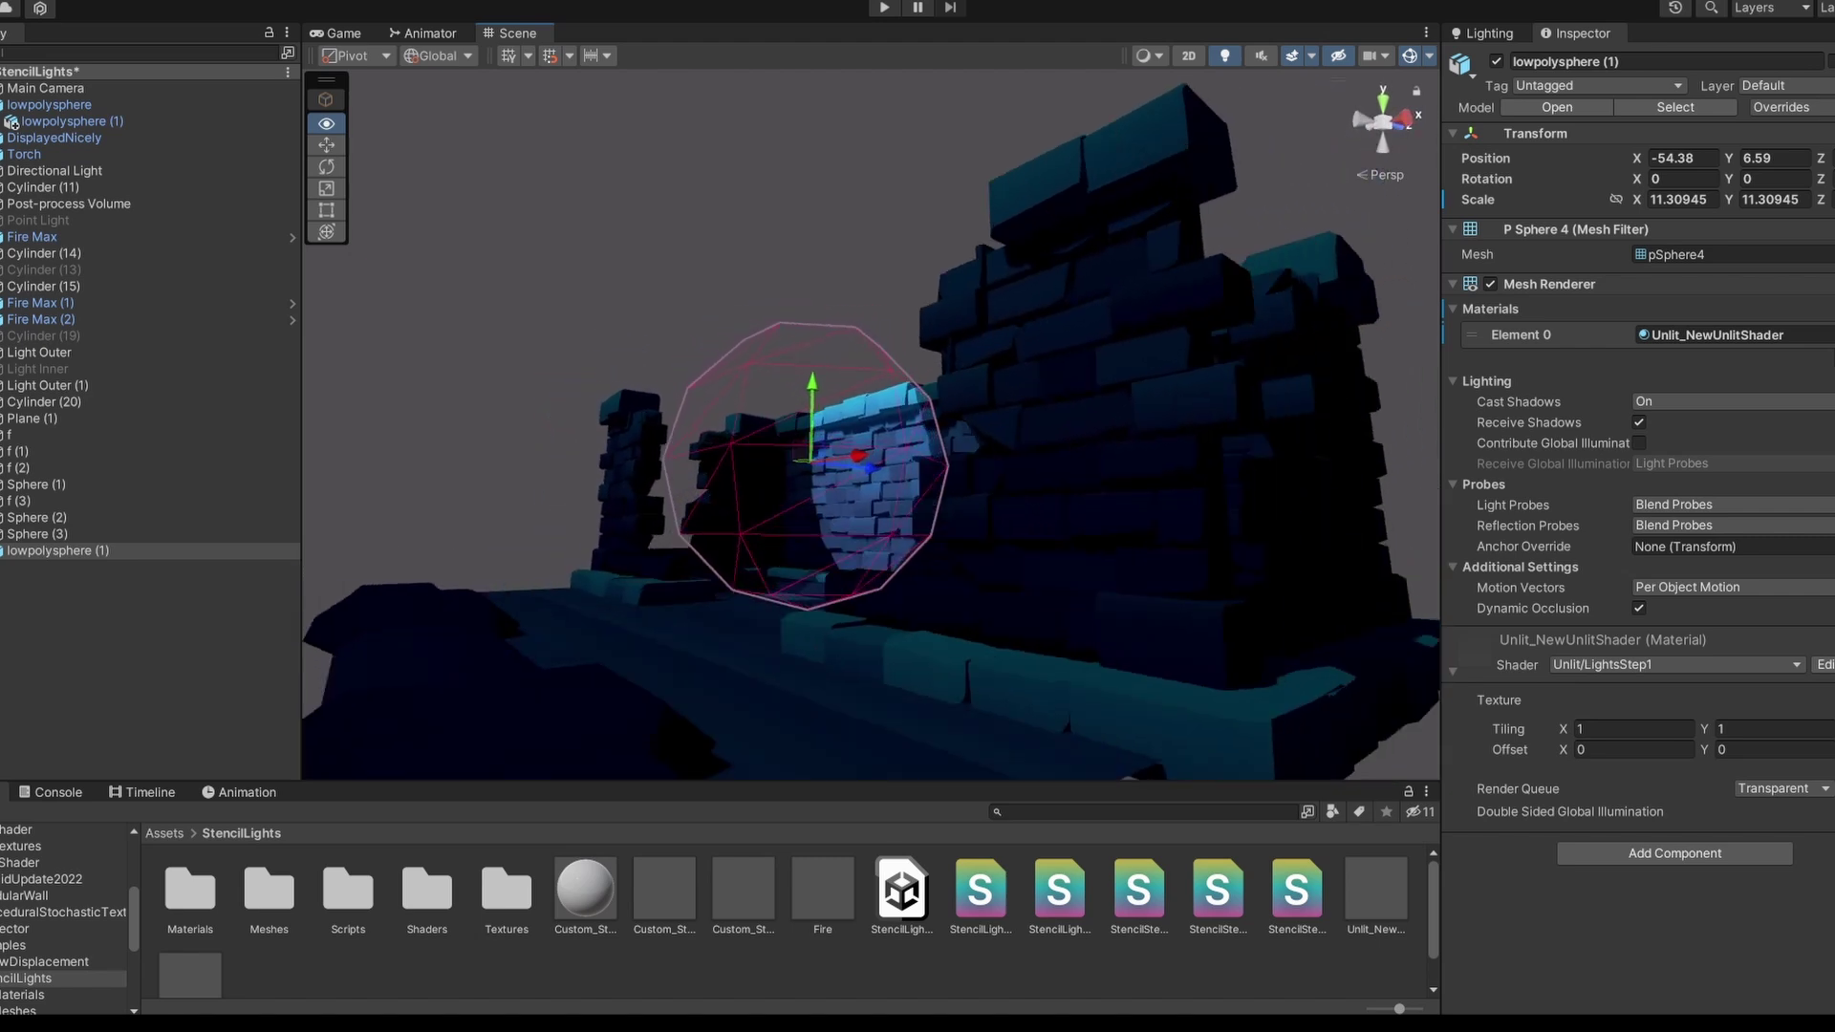
alt+drag(1071, 507, 1386, 344)
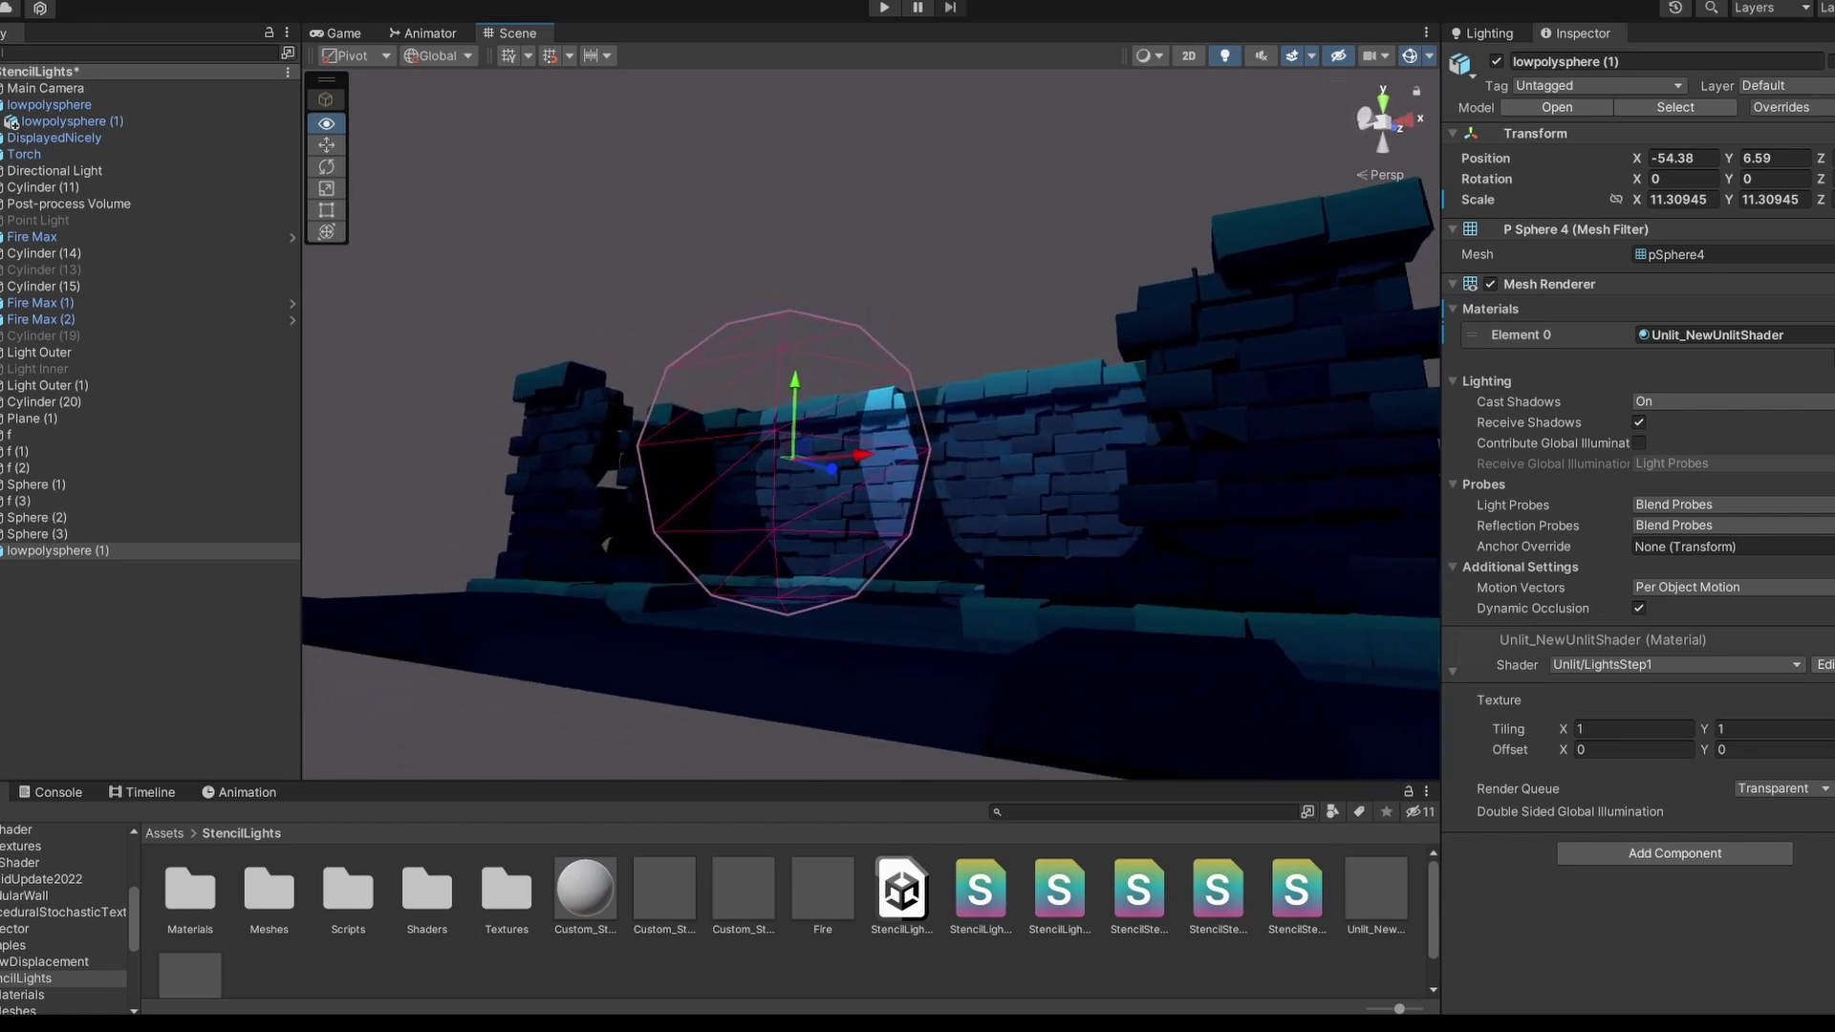
mouse_move(1386, 517)
alt+mouse_down()
mouse_move(1413, 533)
mouse_move(1391, 547)
alt+mouse_up()
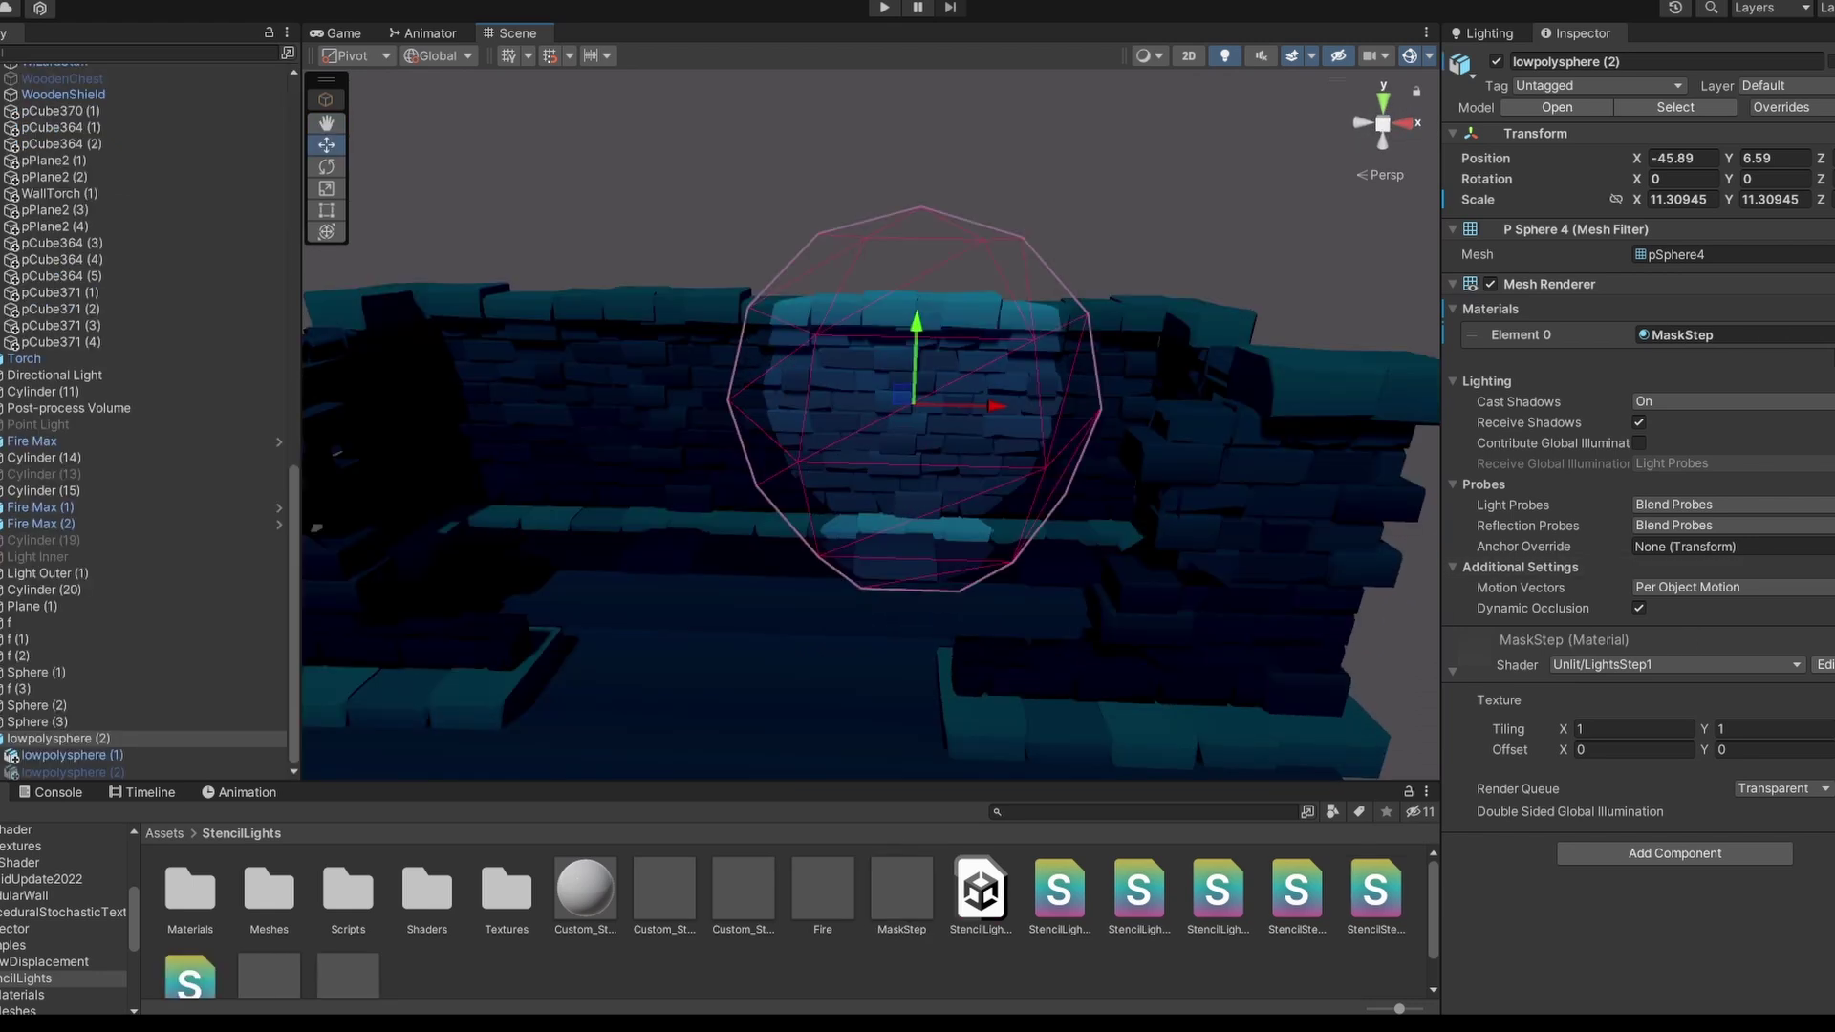
- Duplicate lowpolysphere (2) and shift the copy along the wall, then duplicate it again and lower that copy to X -50.18, Y 3.4
key(ctrl+d)
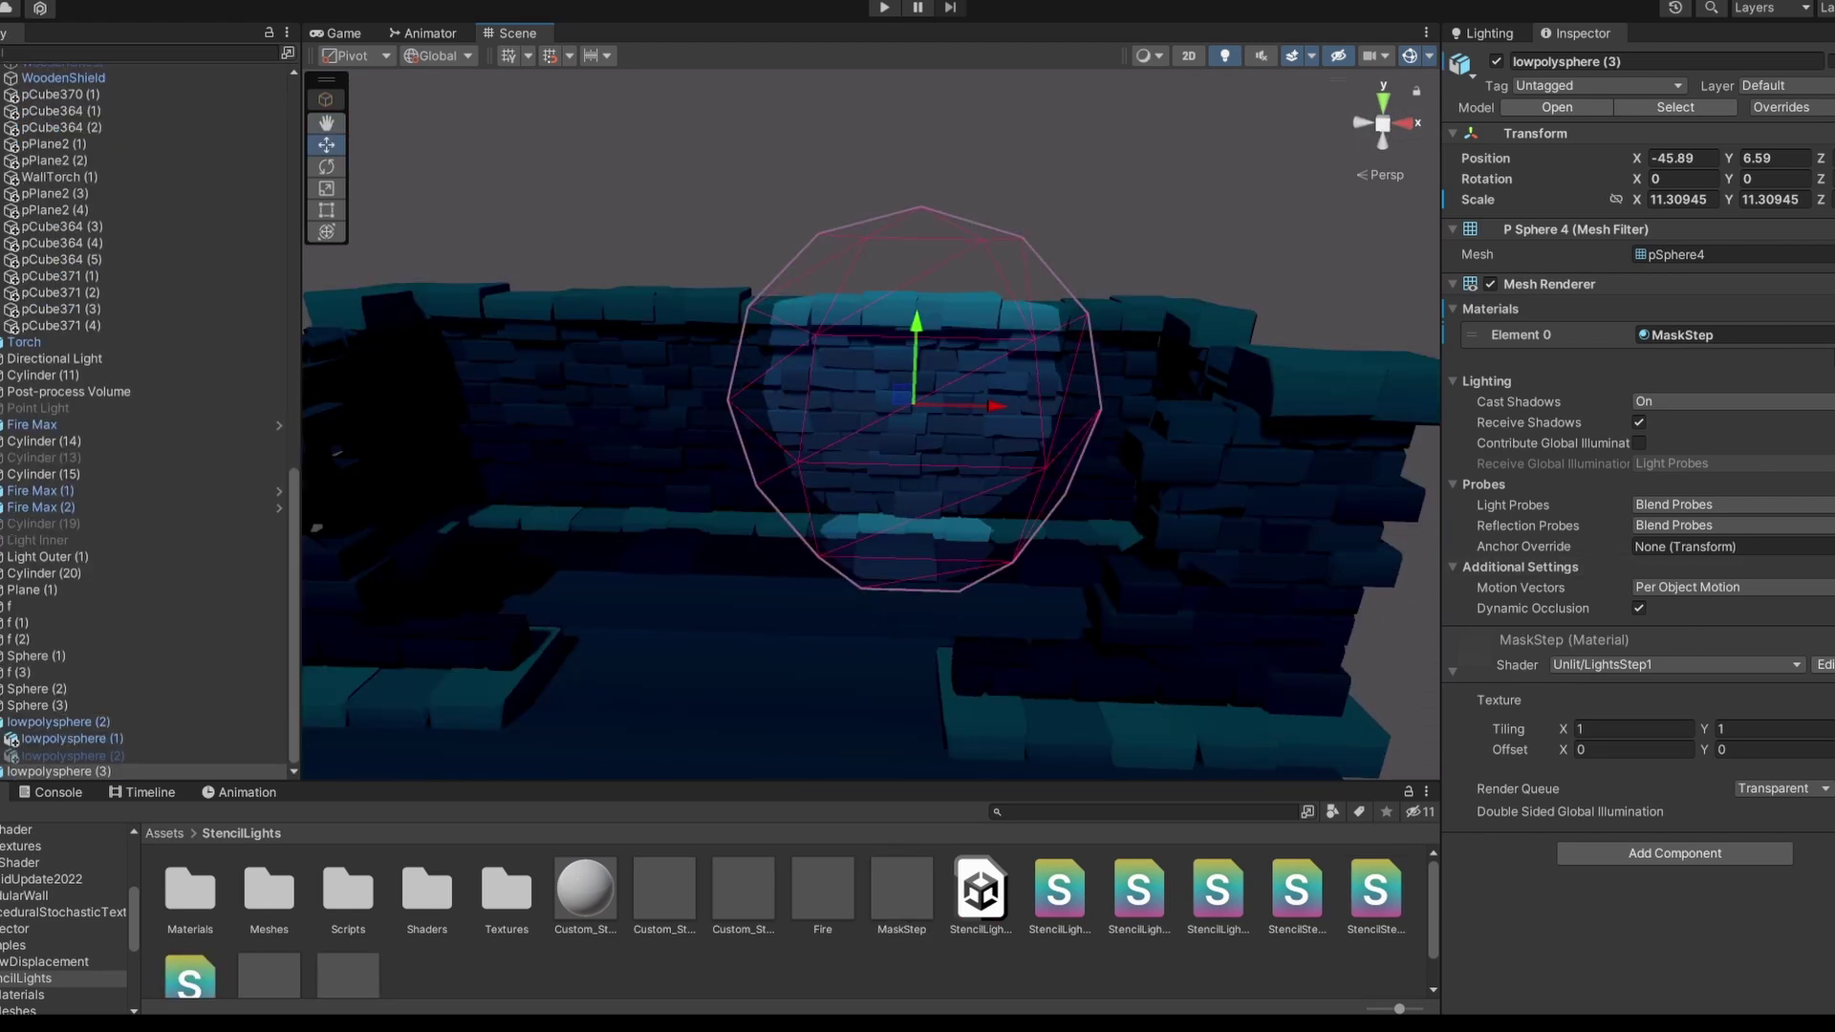
drag(965, 406, 755, 438)
key(ctrl+d)
drag(748, 366, 748, 411)
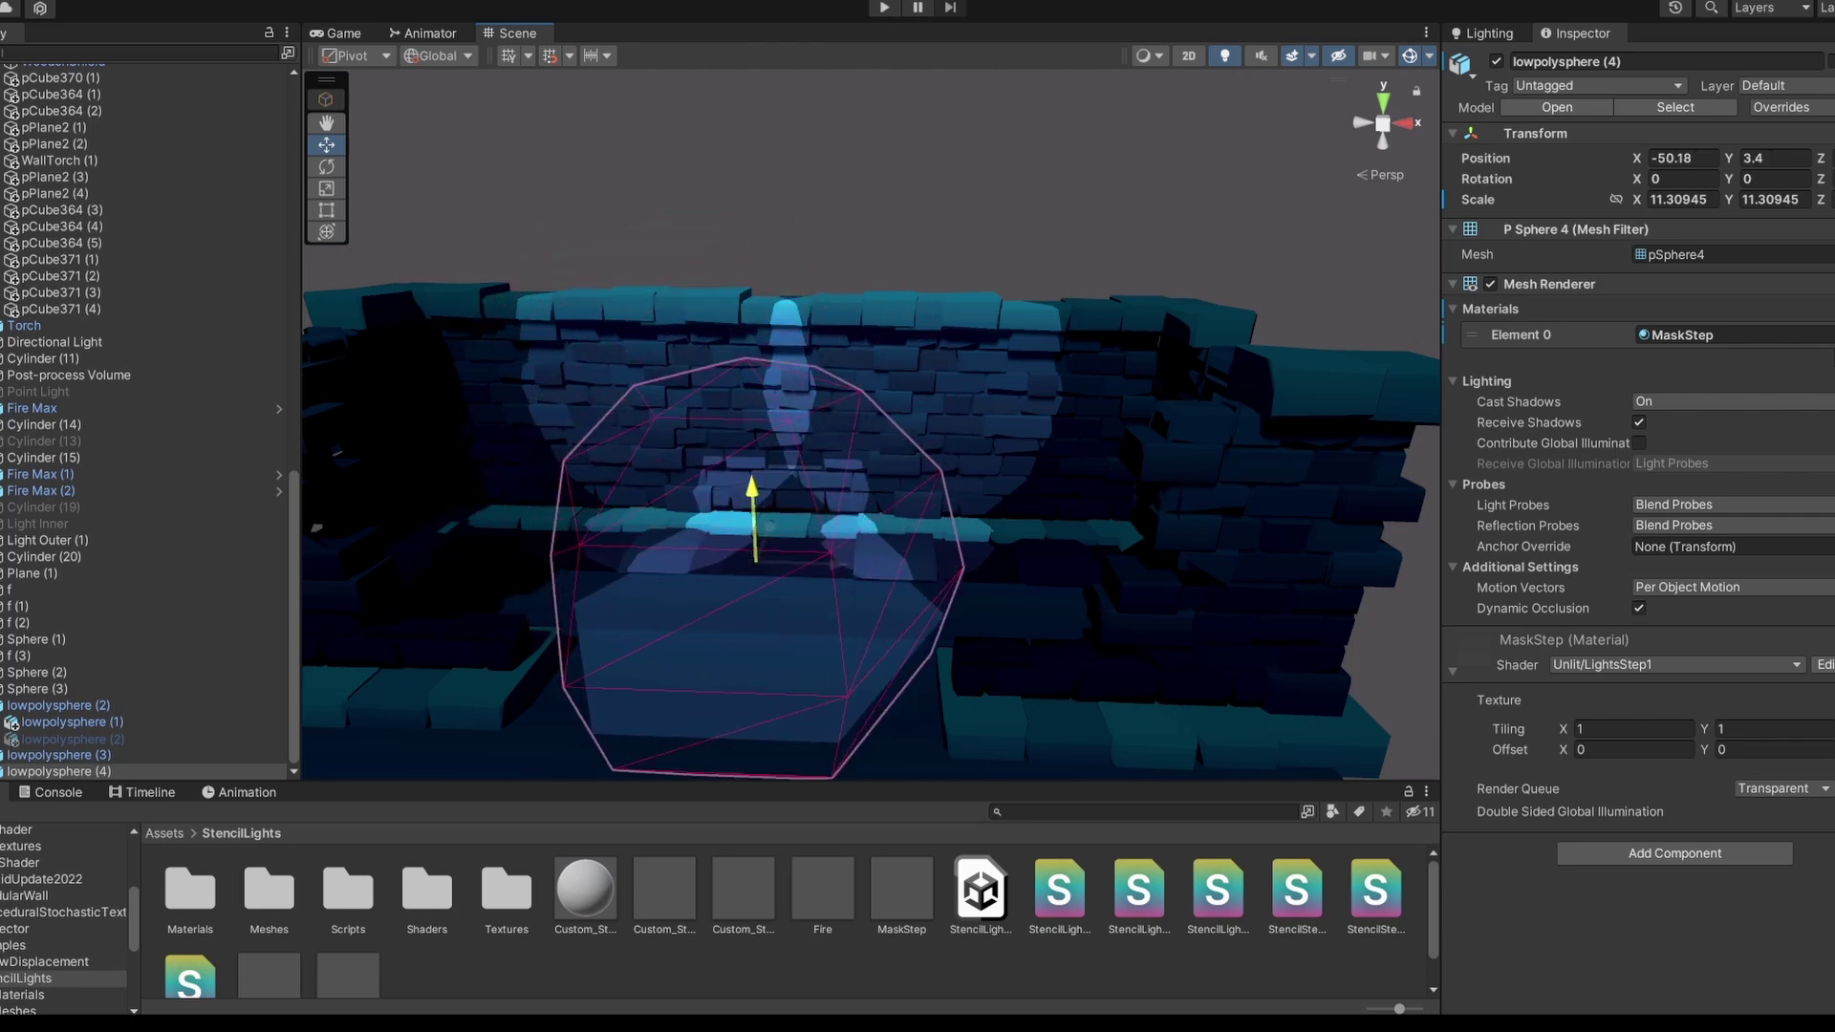
- Frame the lowpolysphere (1) child of lowpolysphere (2), clear the selection, and examine the overlapping lights on the wall and floor
double_click(58, 723)
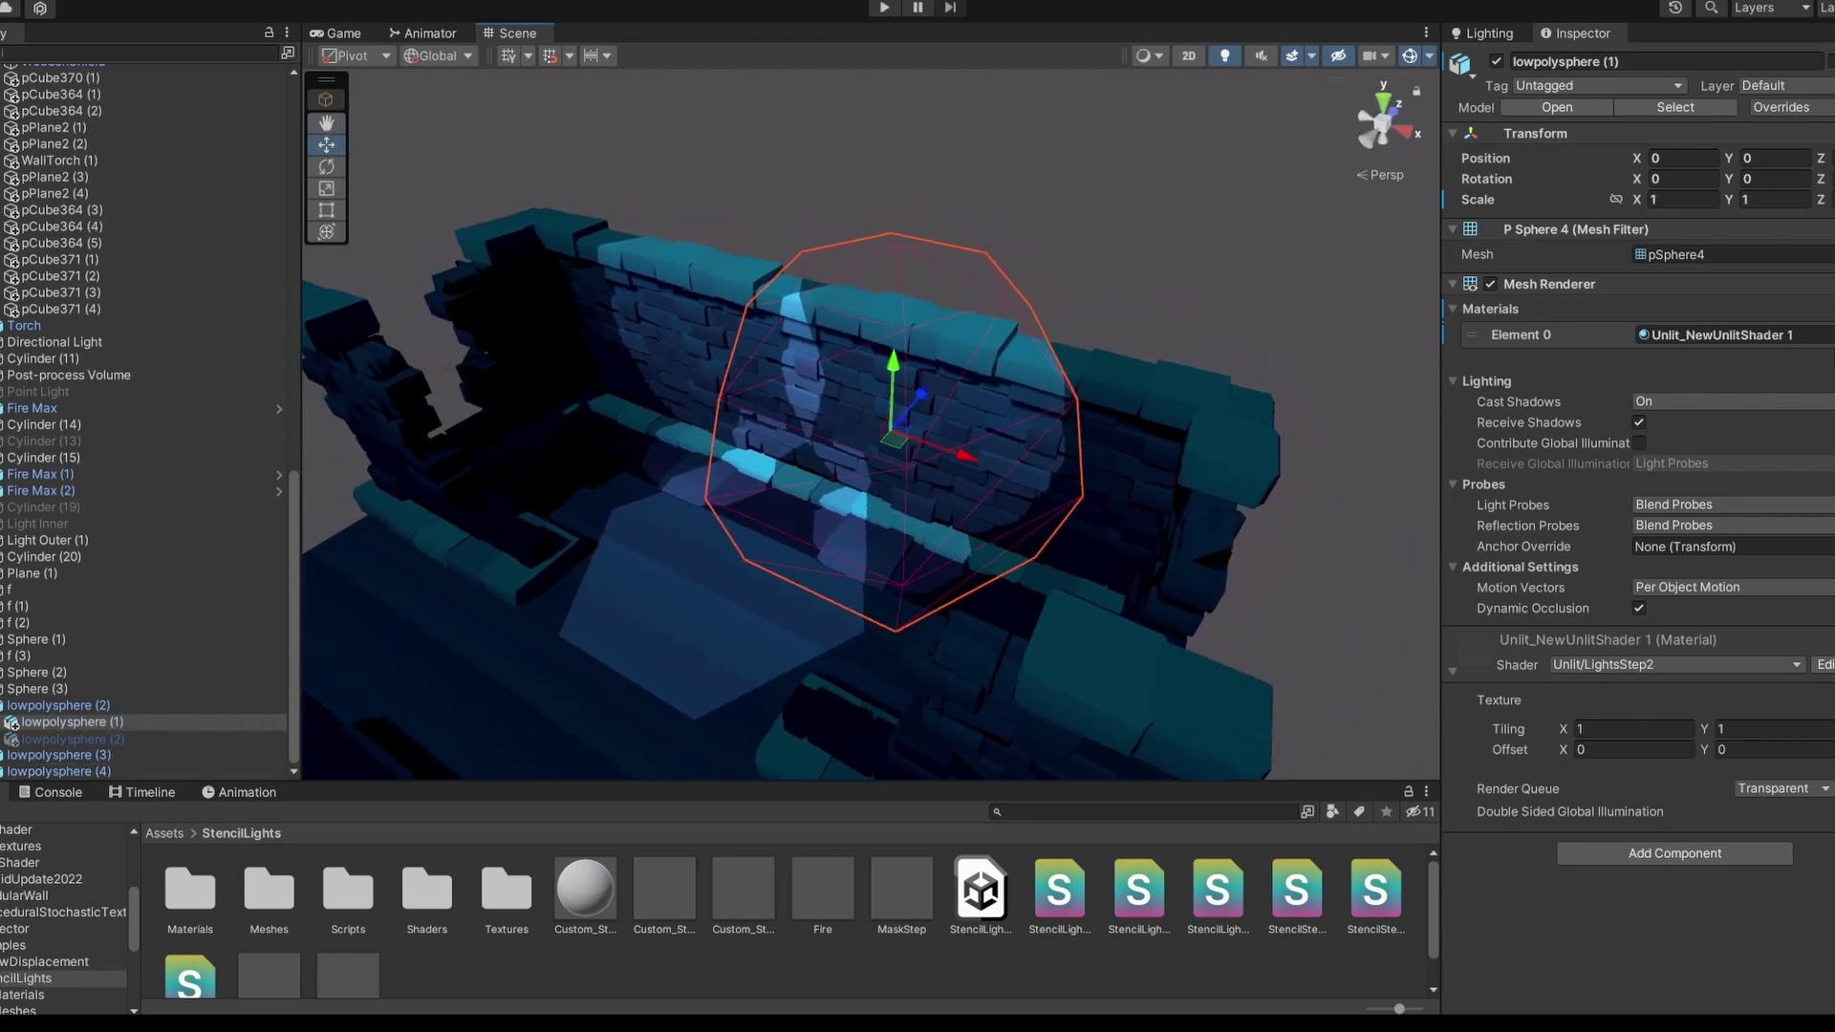
click(1018, 410)
alt+drag(1017, 411, 1135, 327)
click(1134, 225)
alt+drag(1135, 225, 1095, 225)
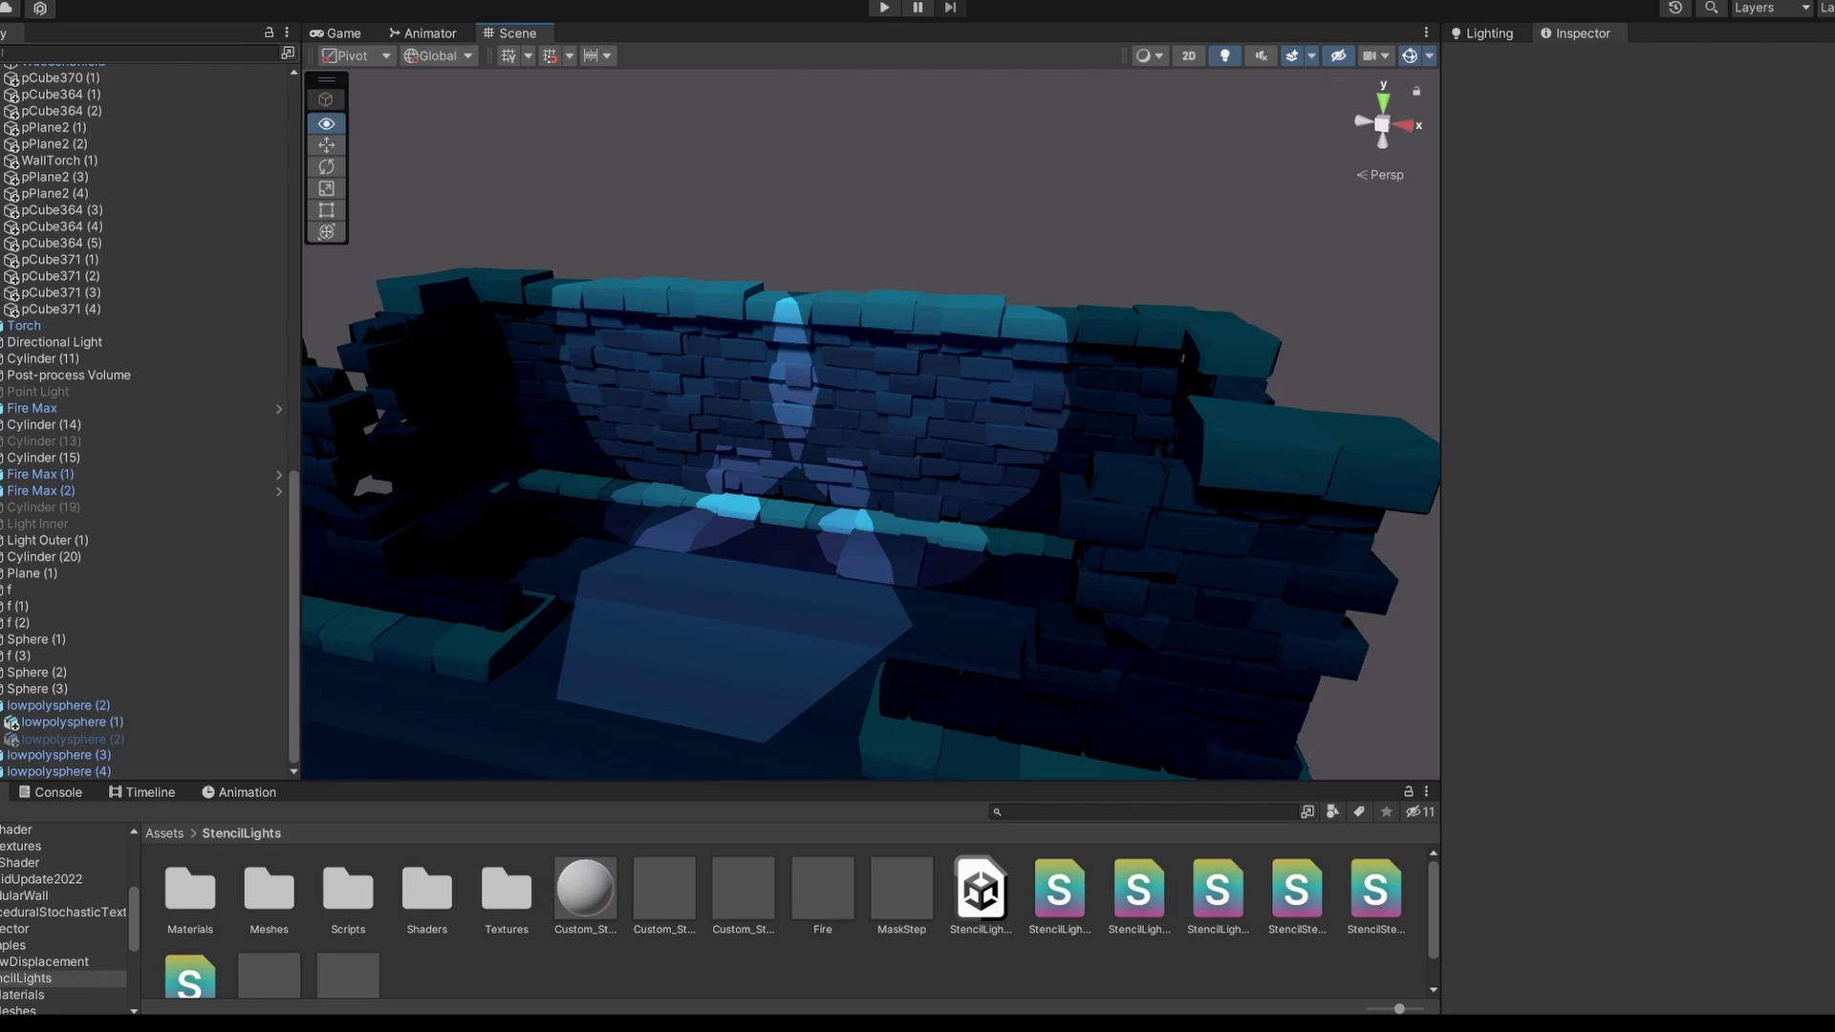
alt+drag(1094, 224, 1056, 227)
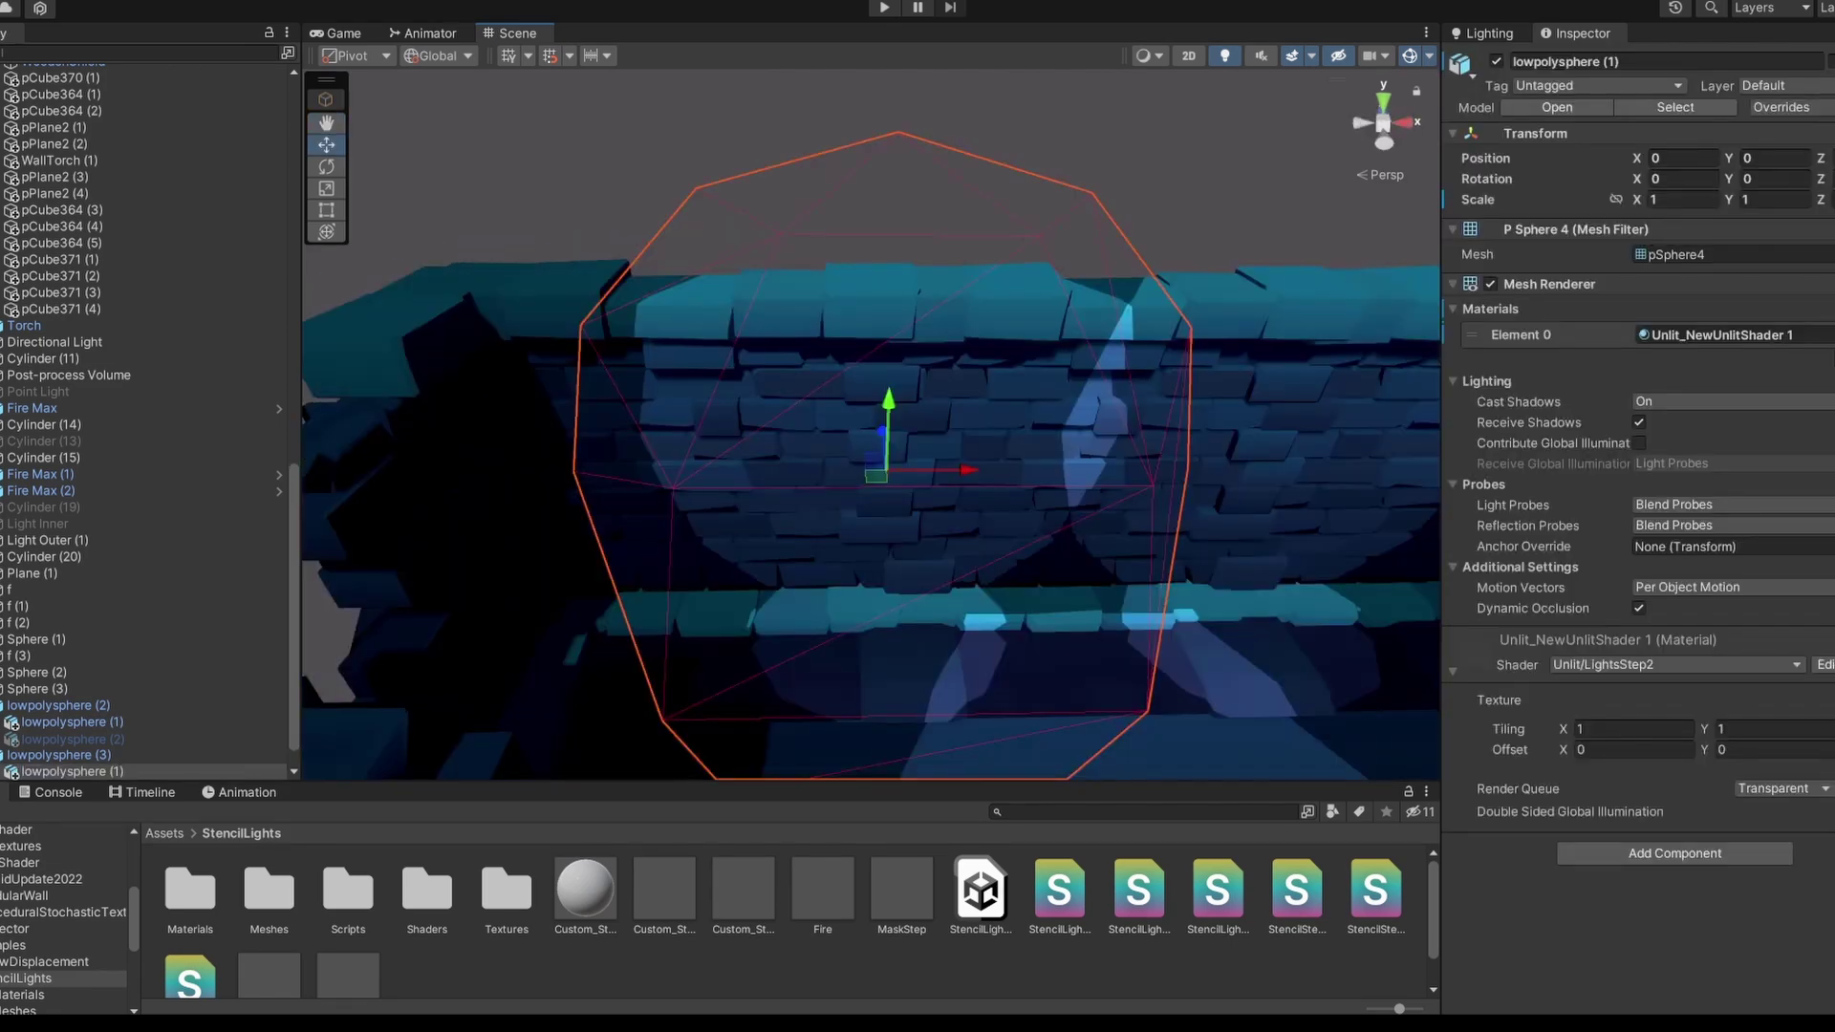
- Move the camera repeatedly in and out of the LightsStep2 sphere under lowpolysphere (3) to examine its light from inside and outside
scroll(871, 424, up, 10)
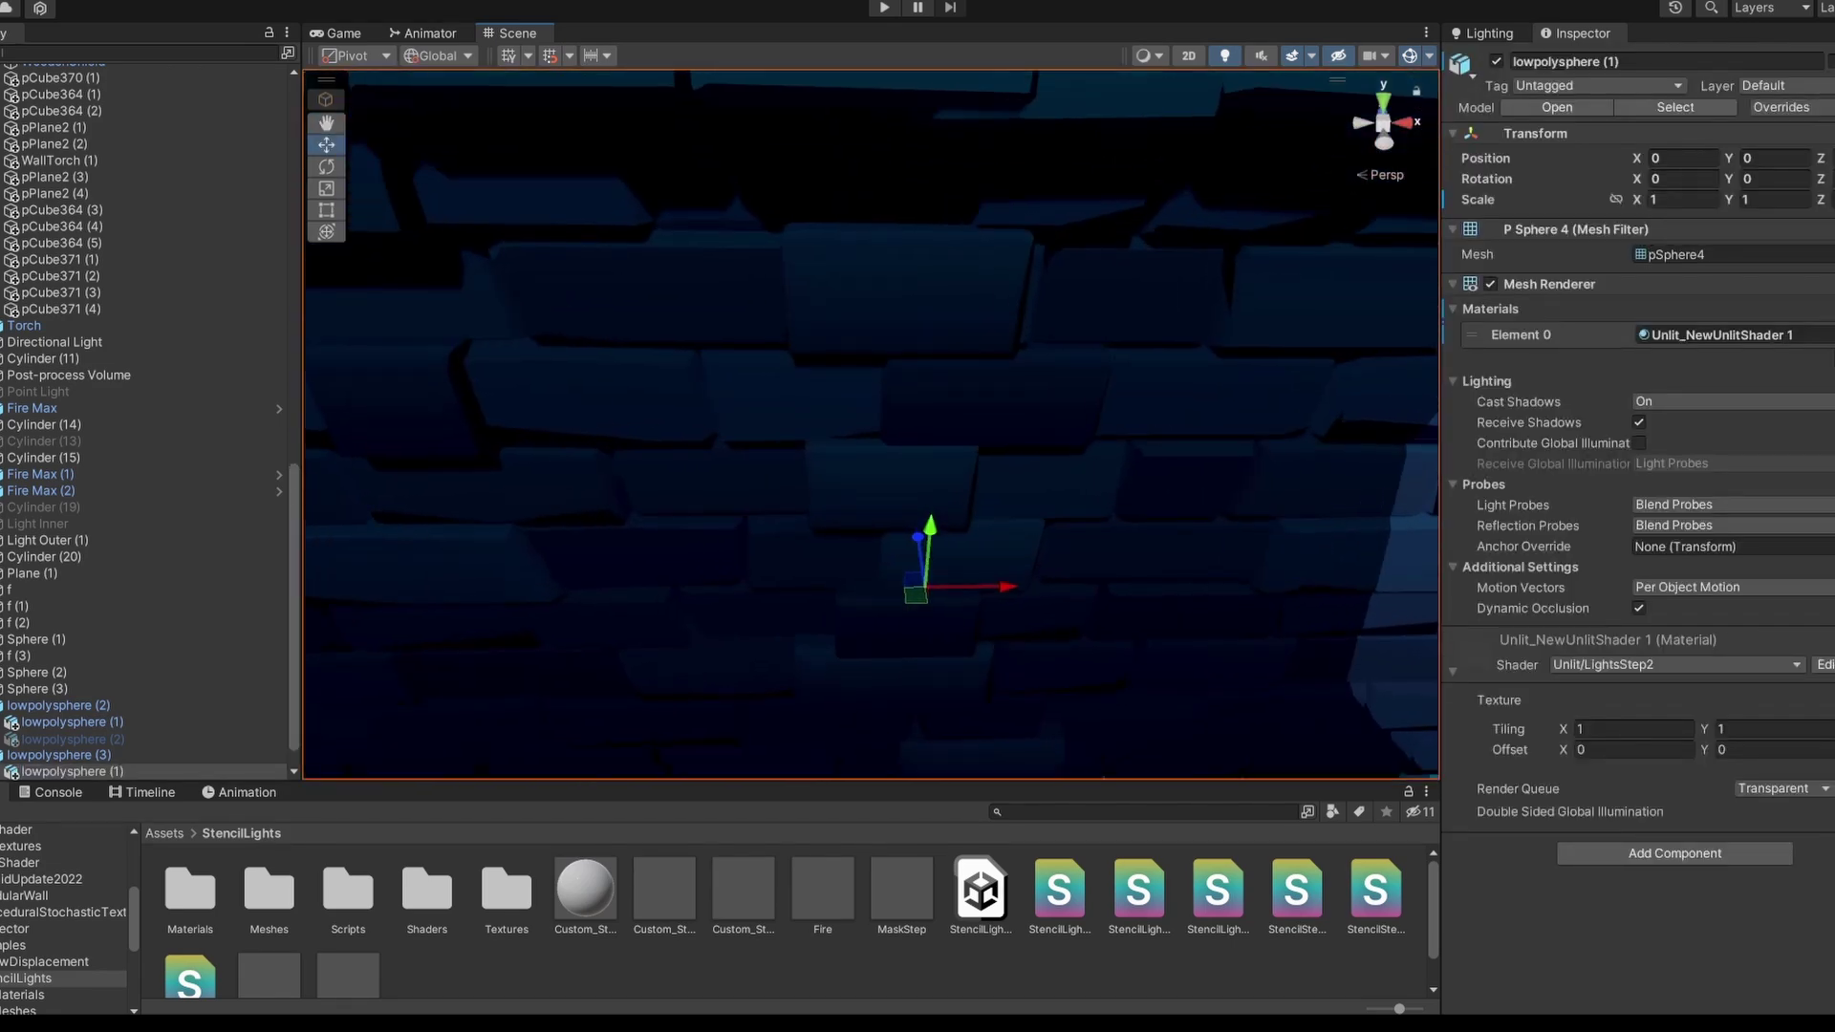
scroll(871, 425, down, 8)
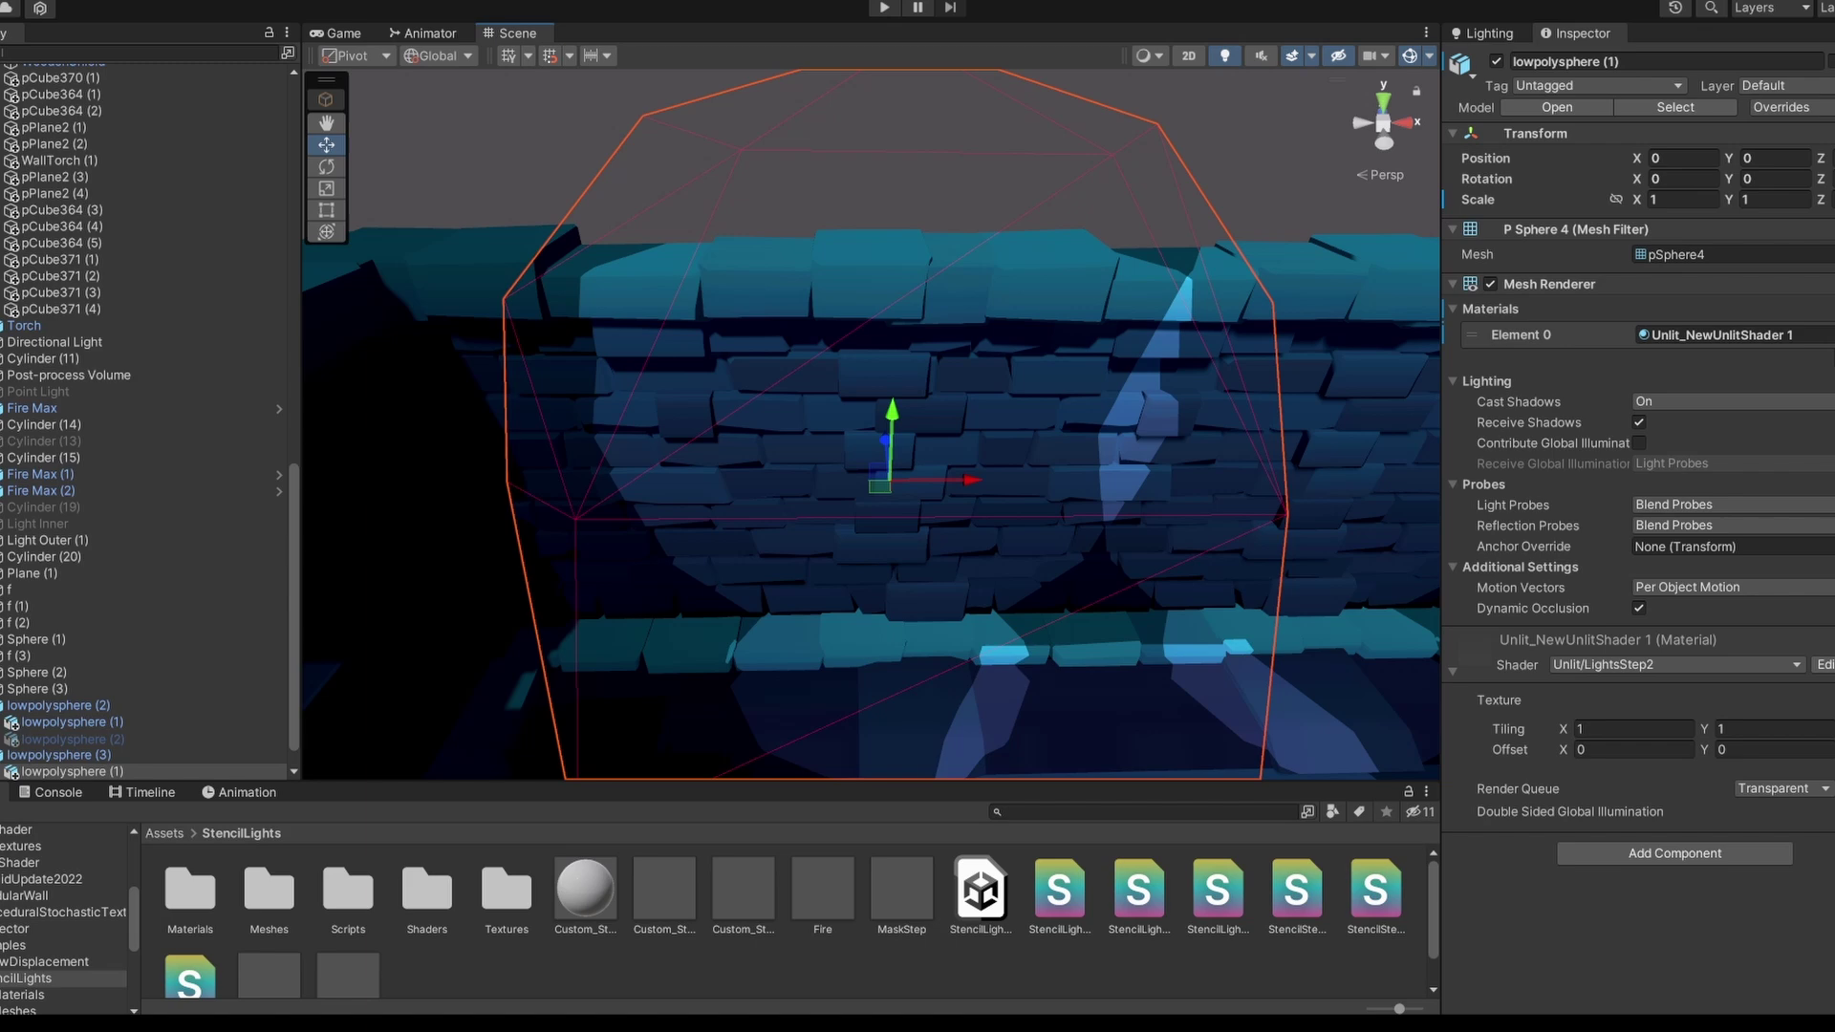
scroll(872, 425, down, 2)
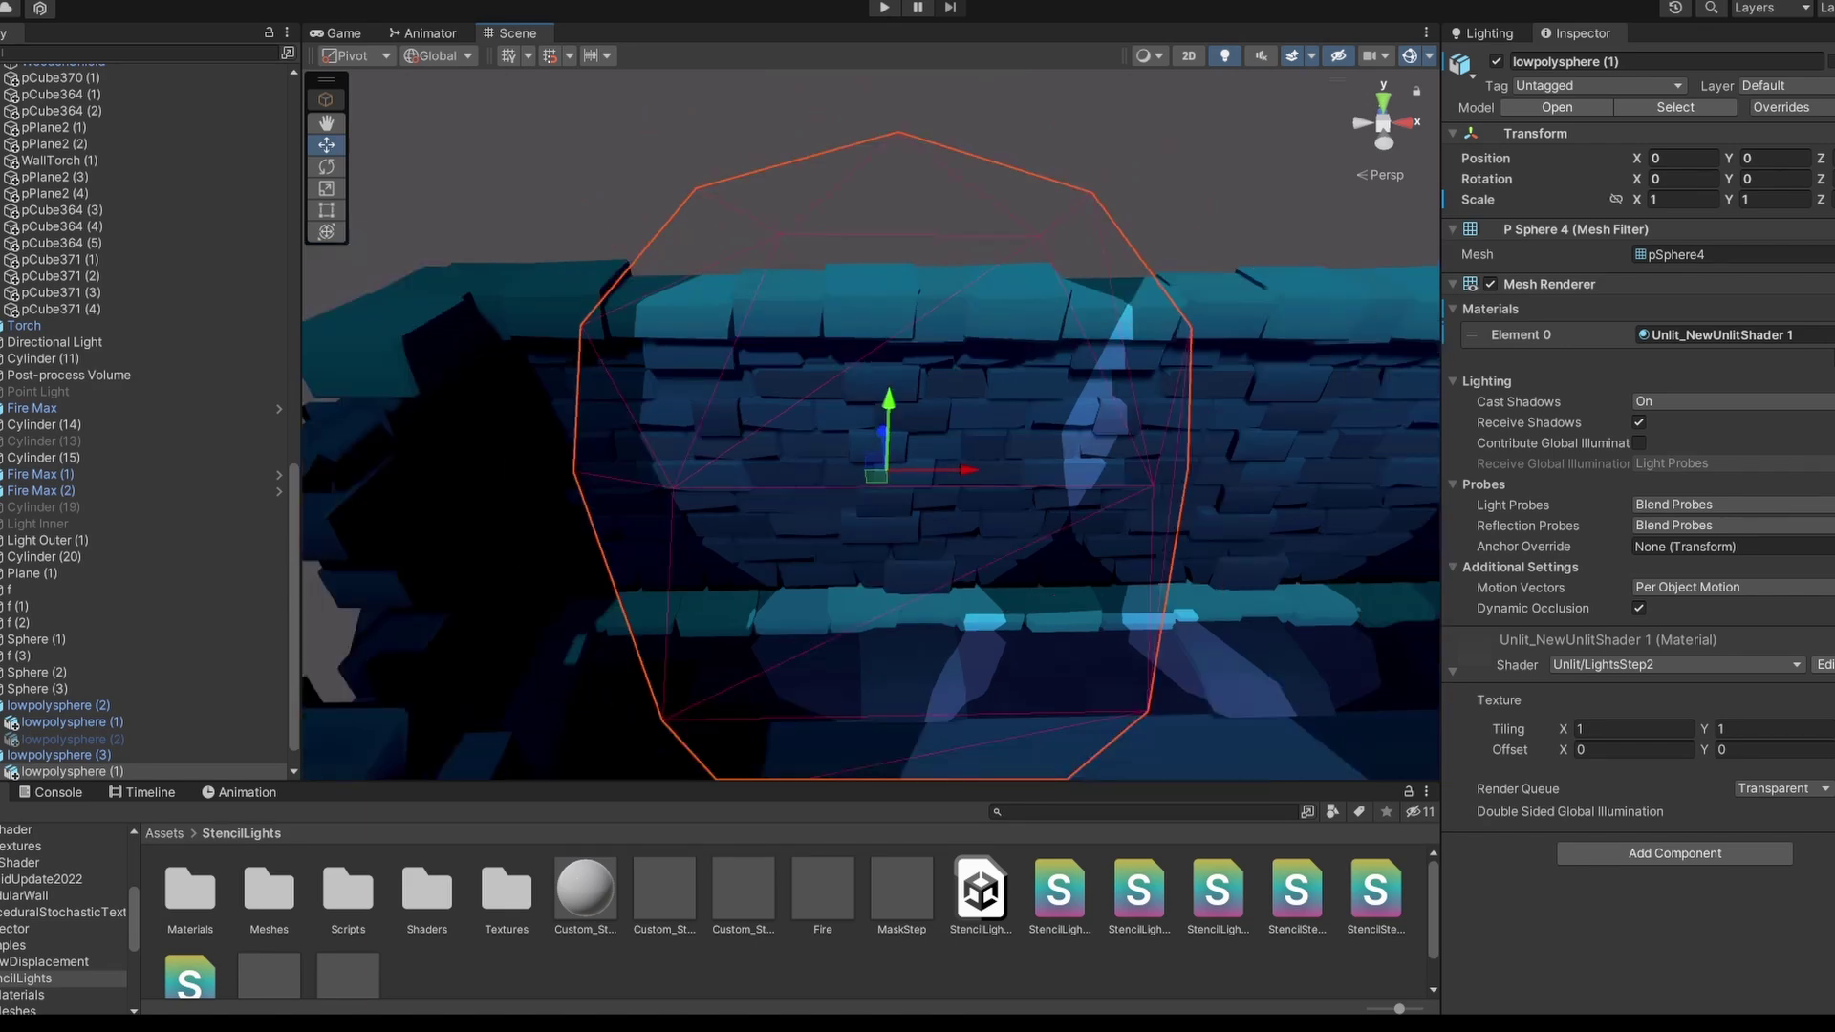
scroll(871, 426, up, 8)
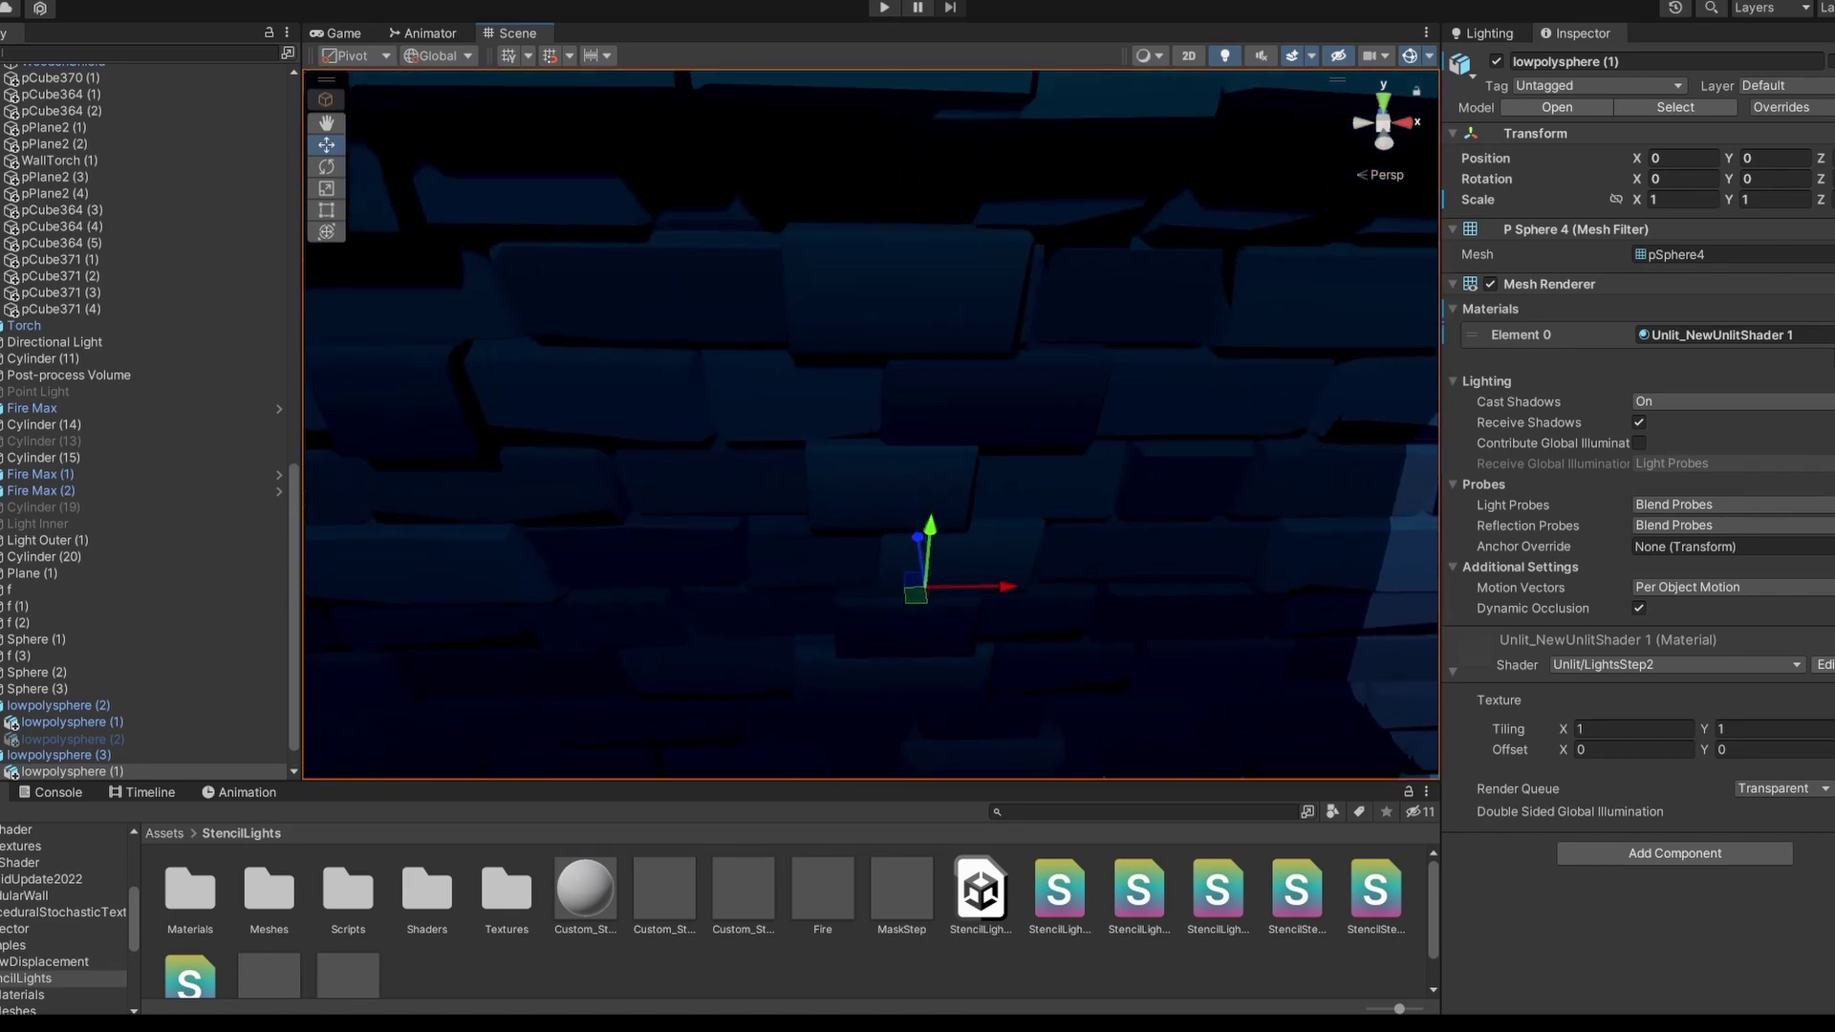
scroll(872, 426, down, 6)
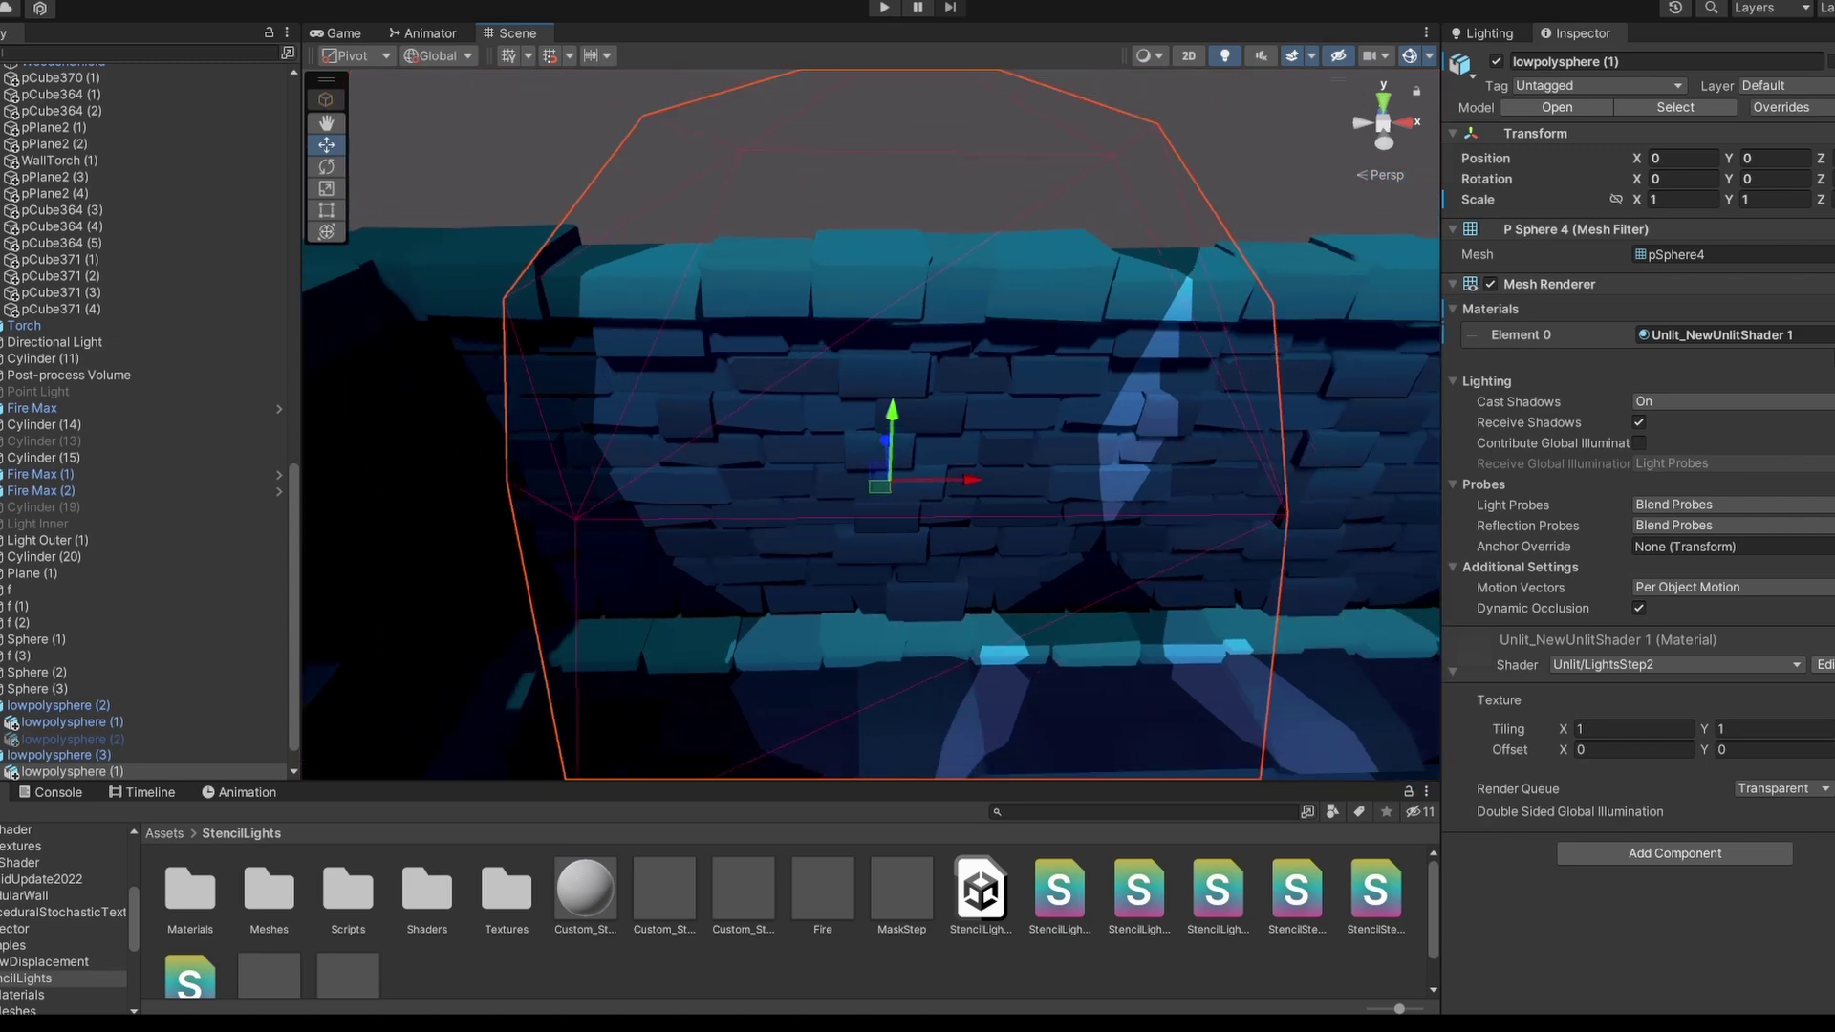
scroll(872, 425, down, 2)
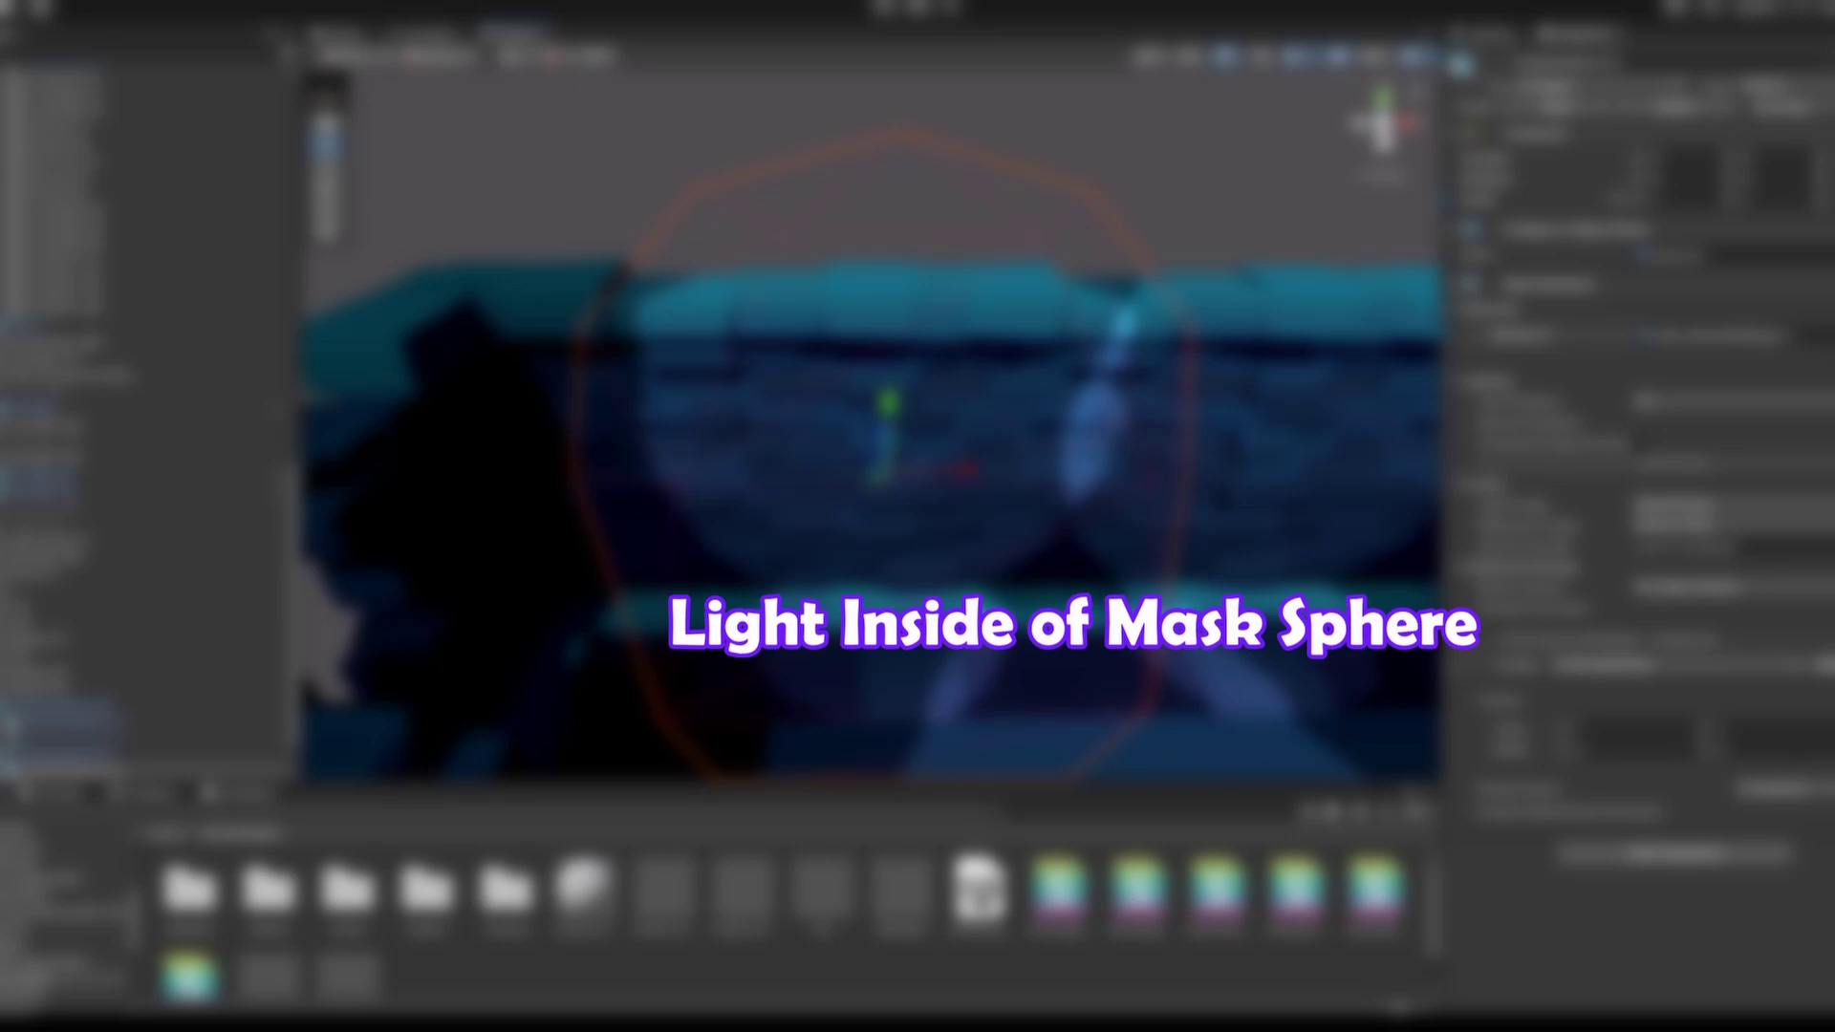
scroll(872, 425, up, 5)
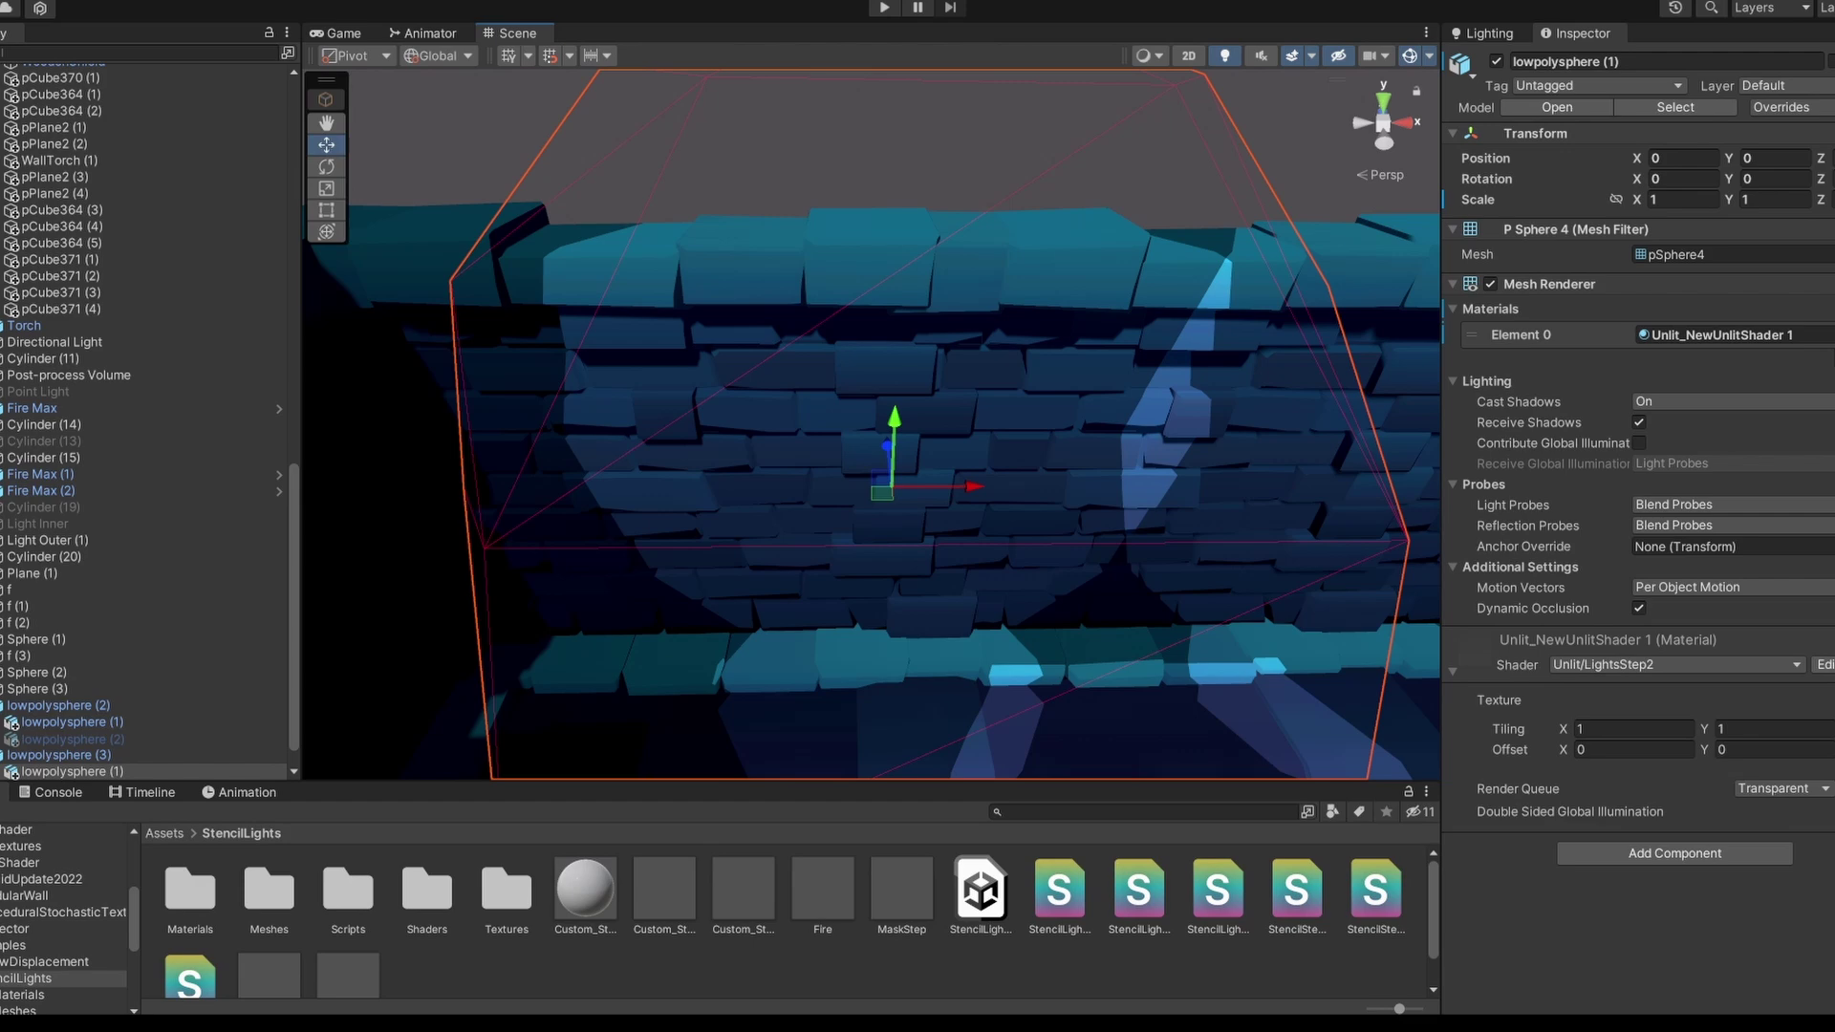
scroll(871, 425, up, 5)
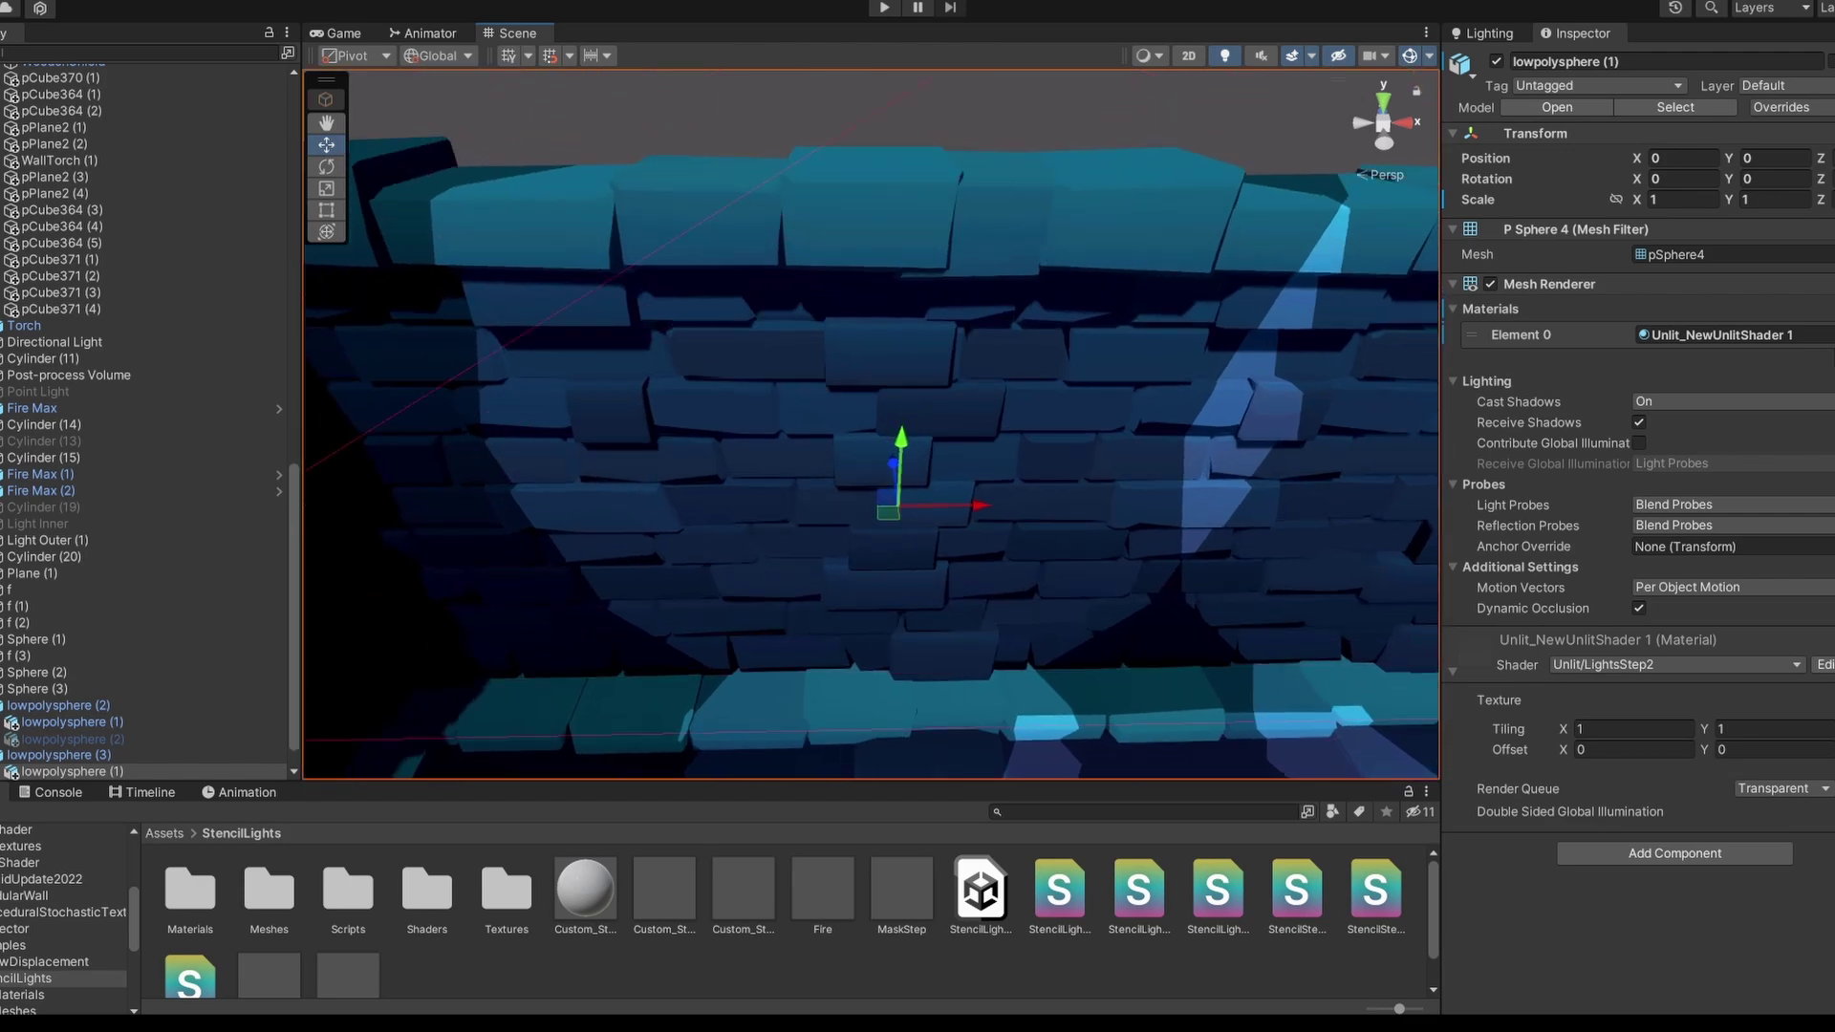
scroll(872, 425, down, 3)
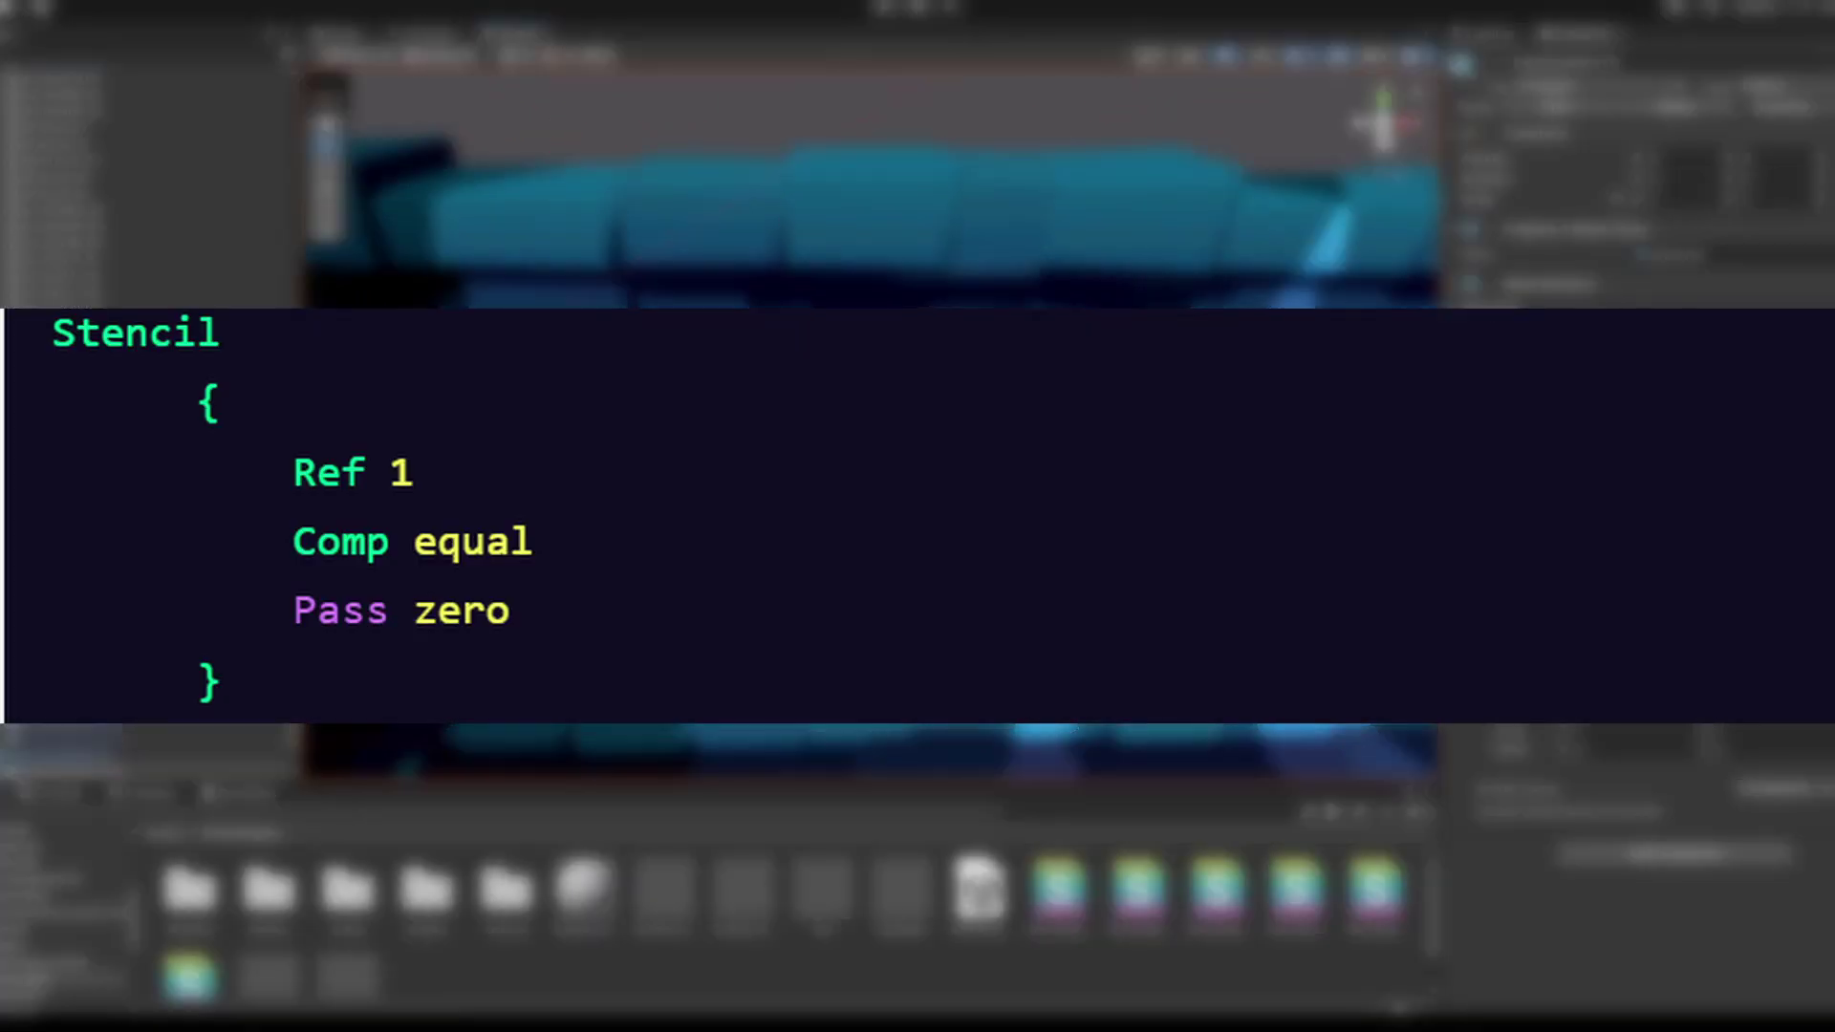
scroll(871, 425, up, 4)
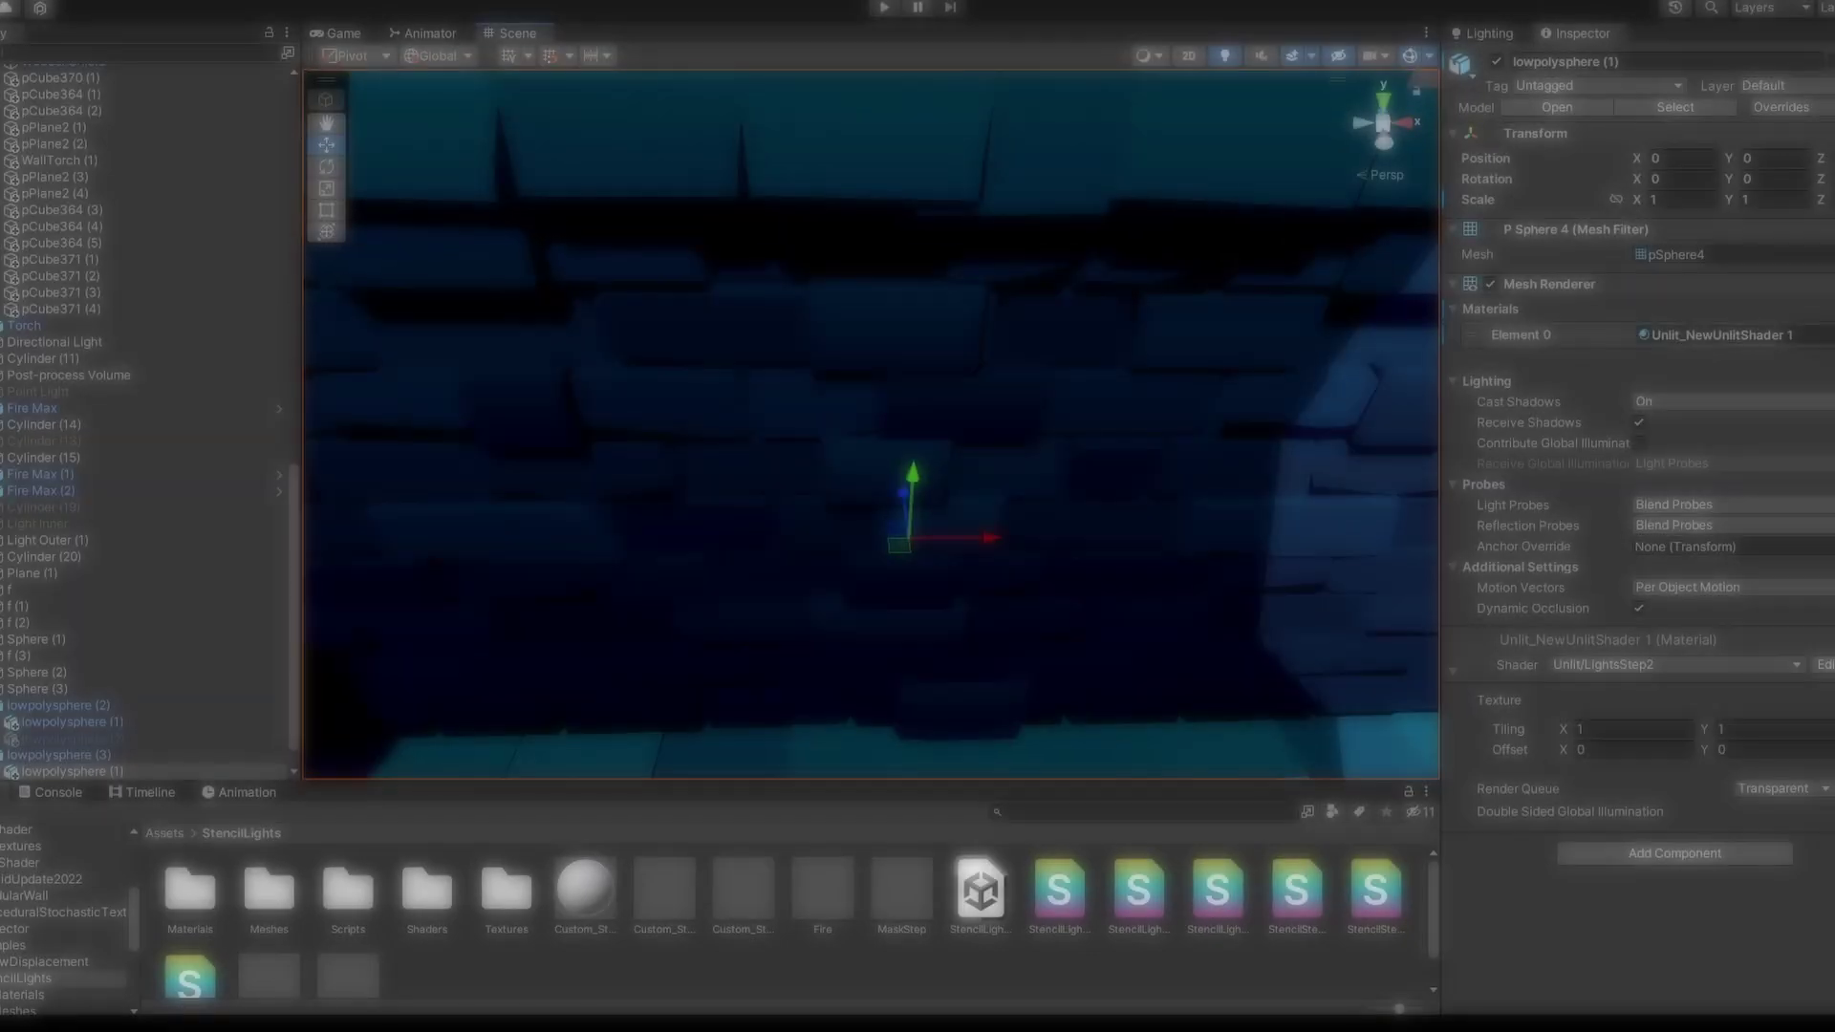
scroll(872, 426, up, 4)
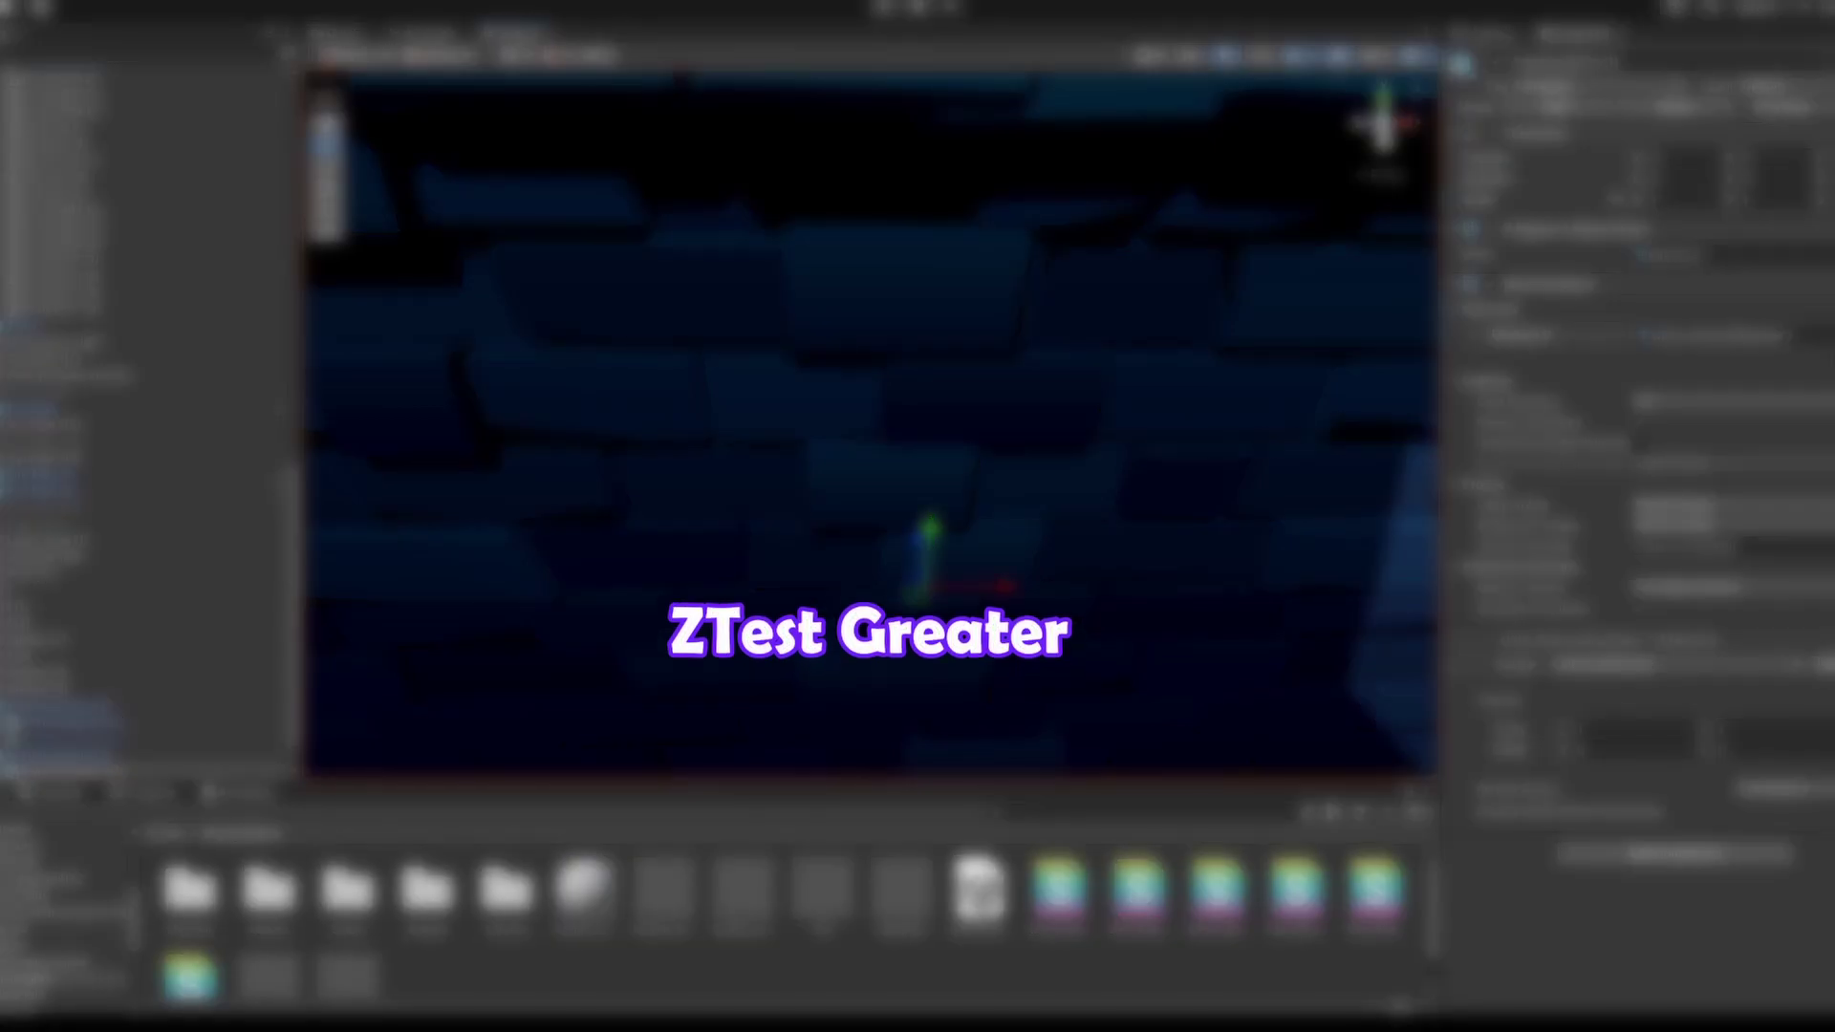
scroll(872, 425, down, 4)
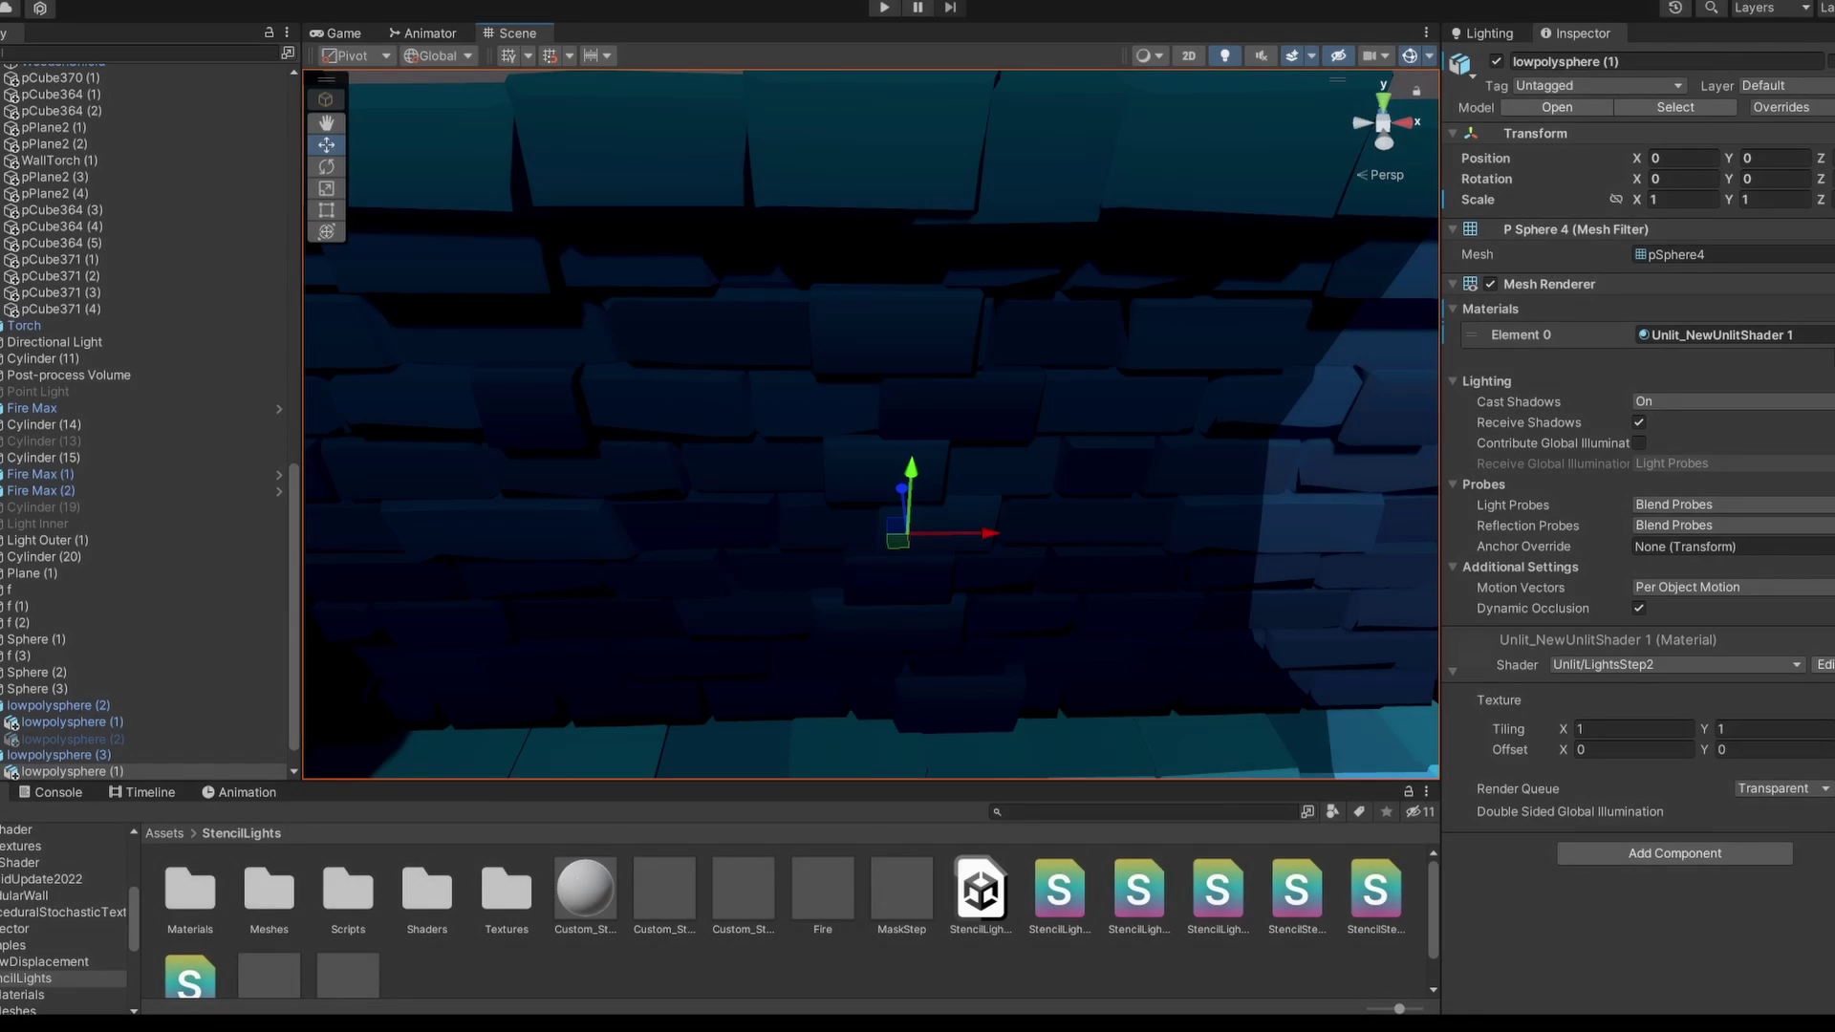
scroll(871, 426, down, 4)
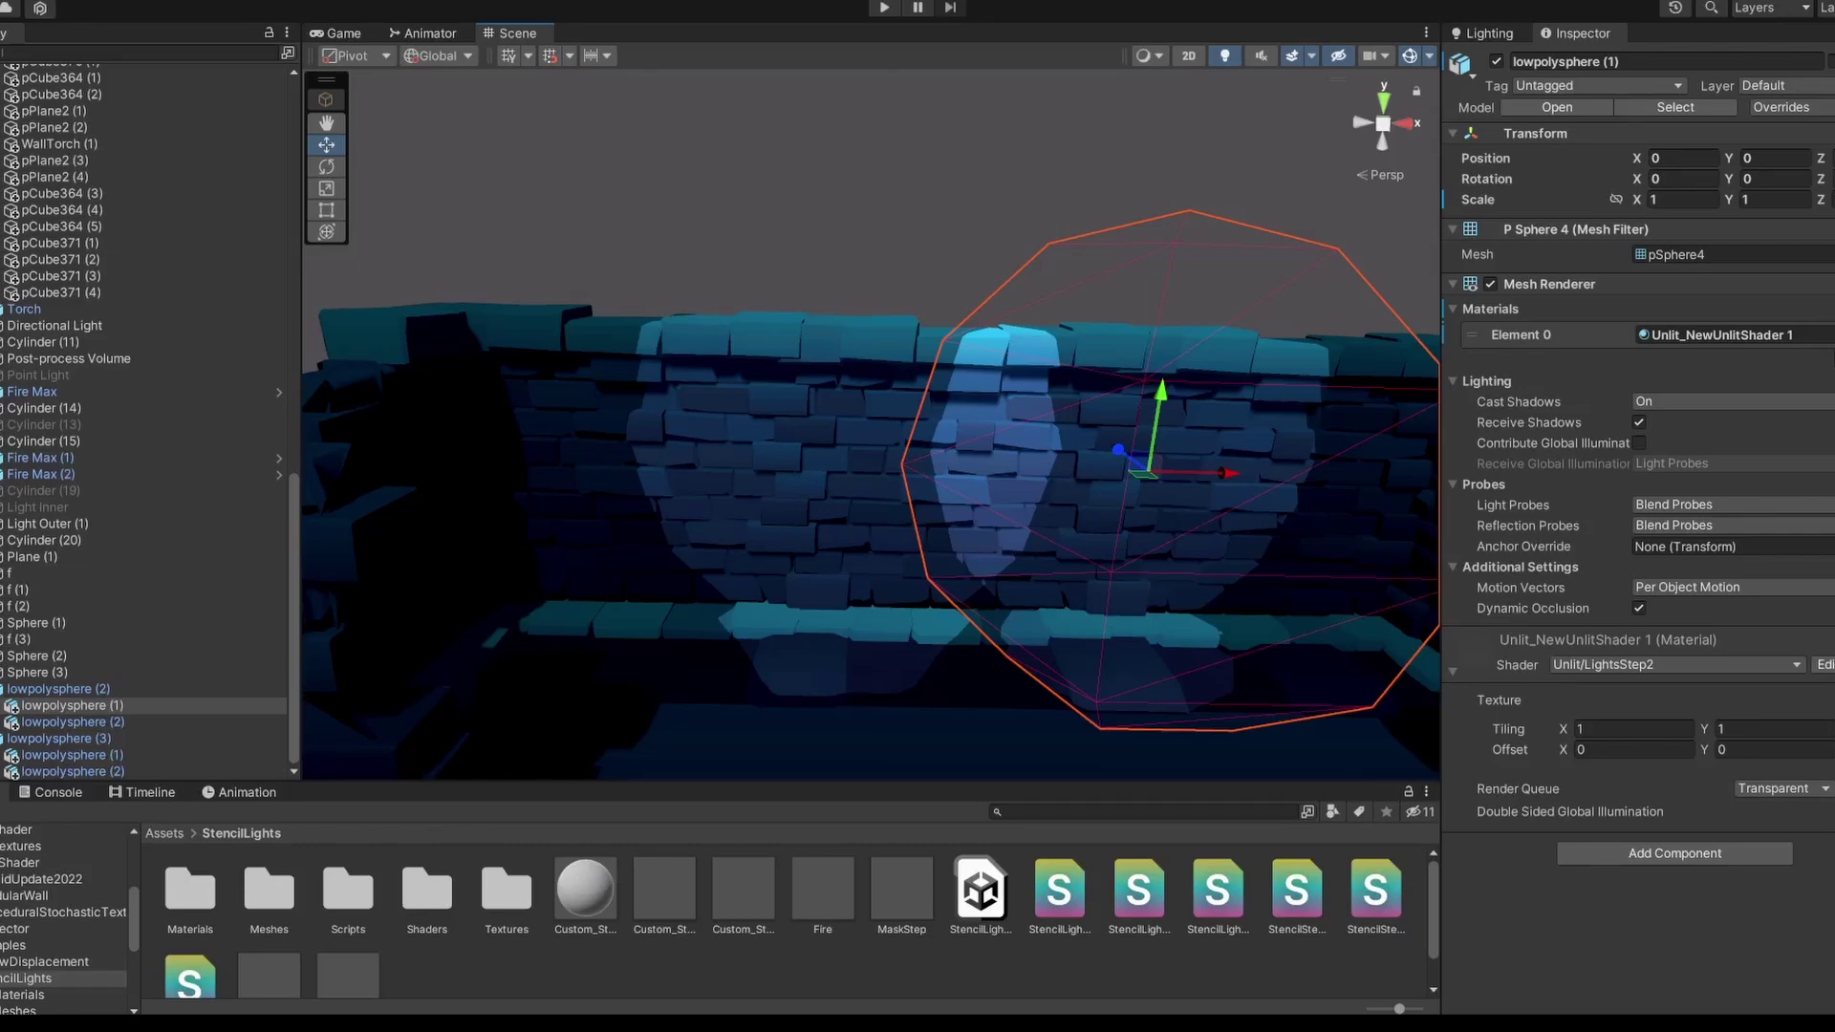
- Select and frame the LightsStep3 sphere under lowpolysphere (3), and move the camera in and out of it to check the light inside
click(14, 772)
key(f)
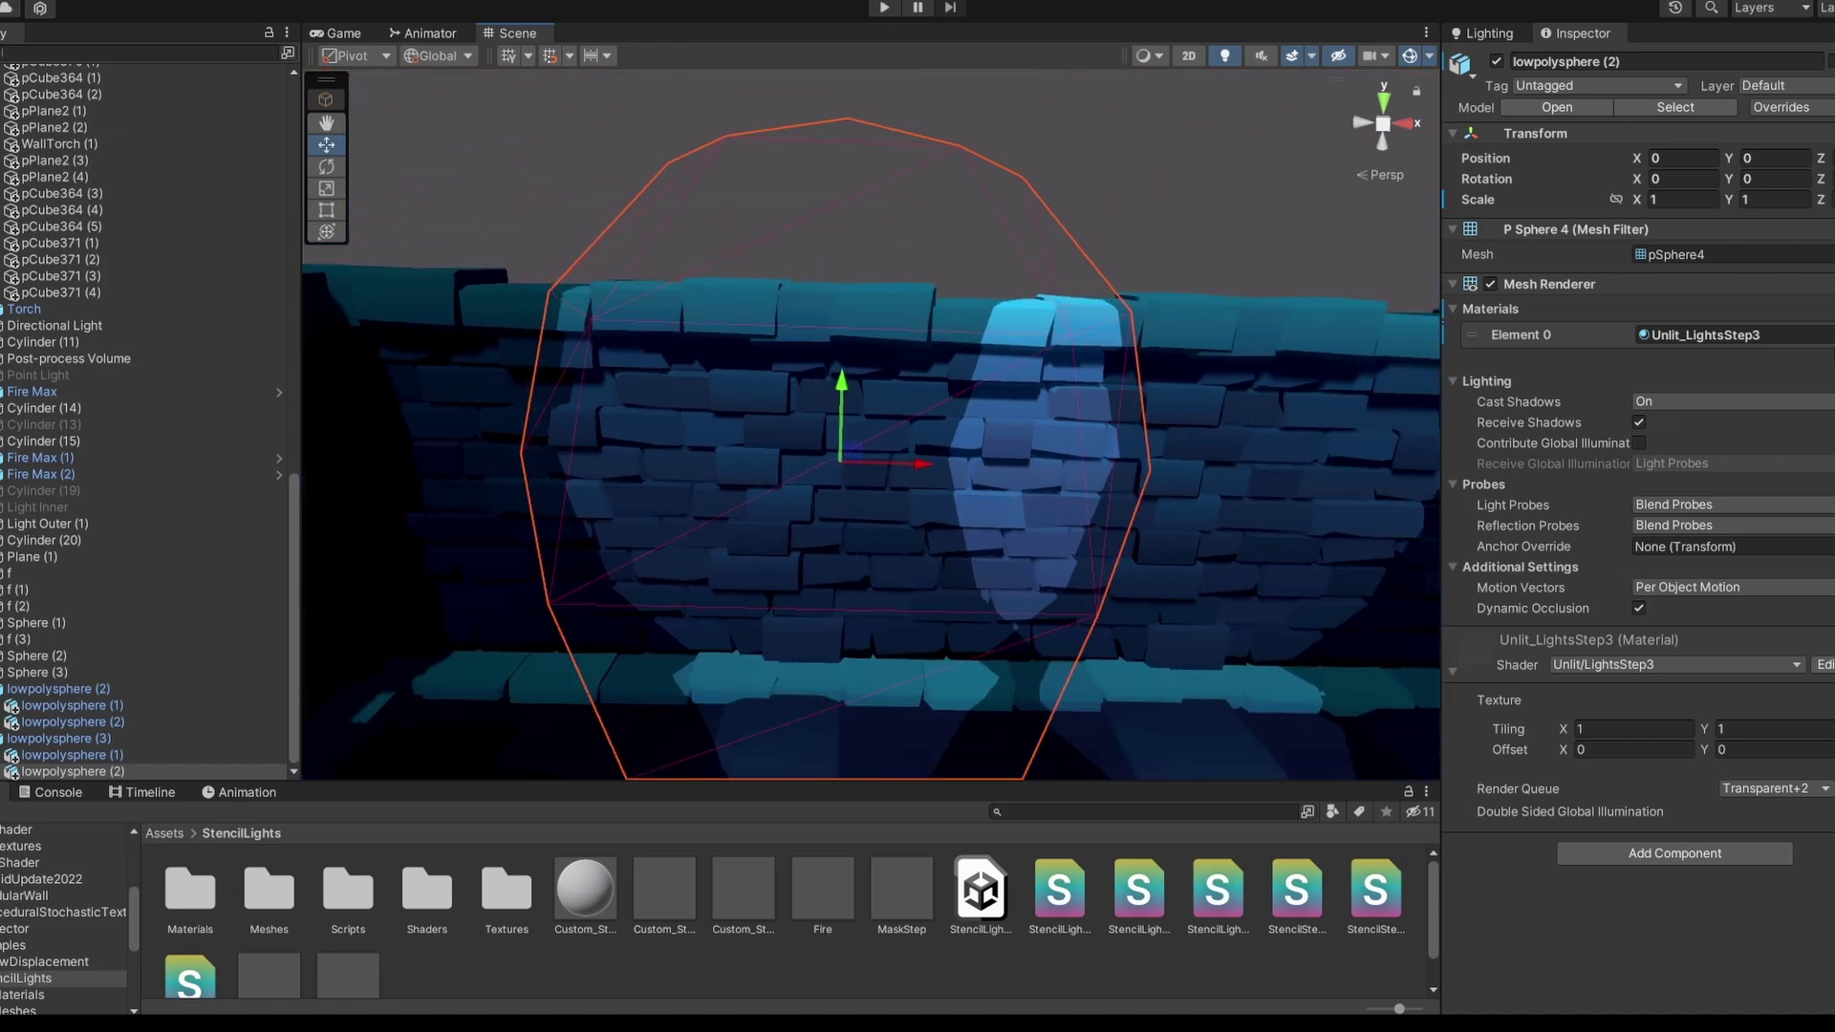
click(64, 706)
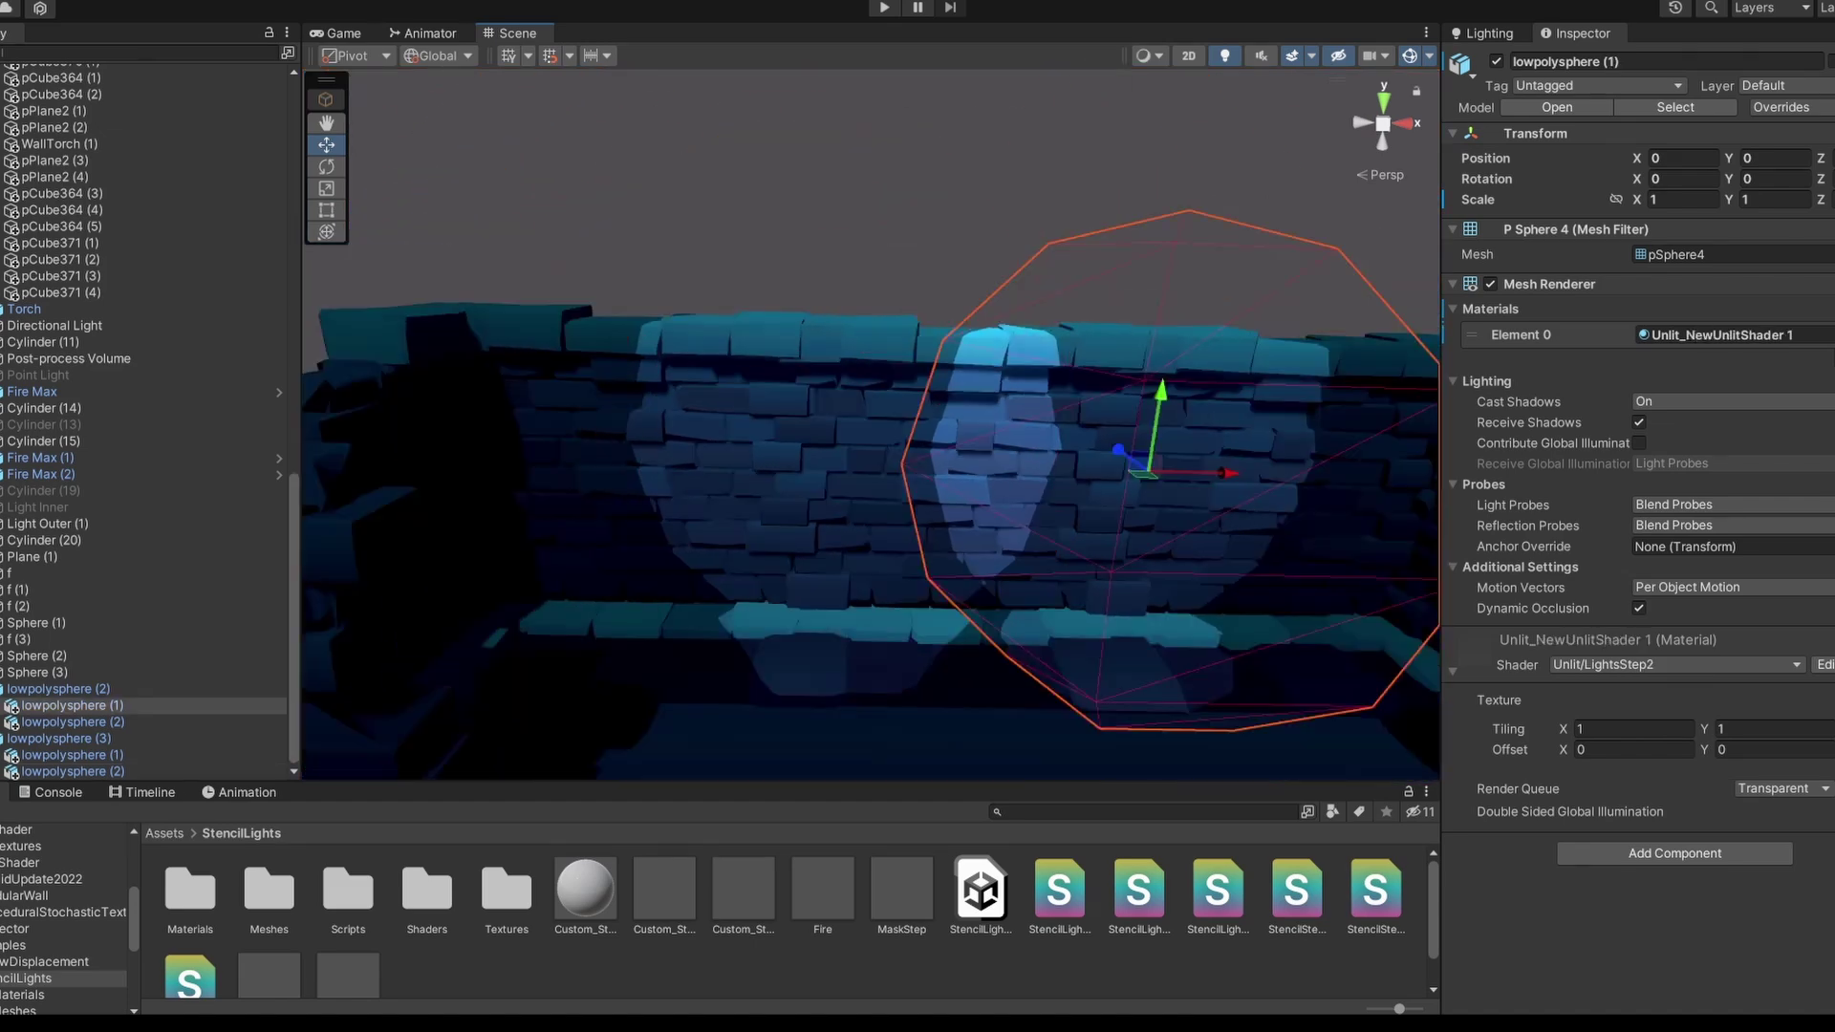
click(847, 478)
scroll(871, 424, up, 15)
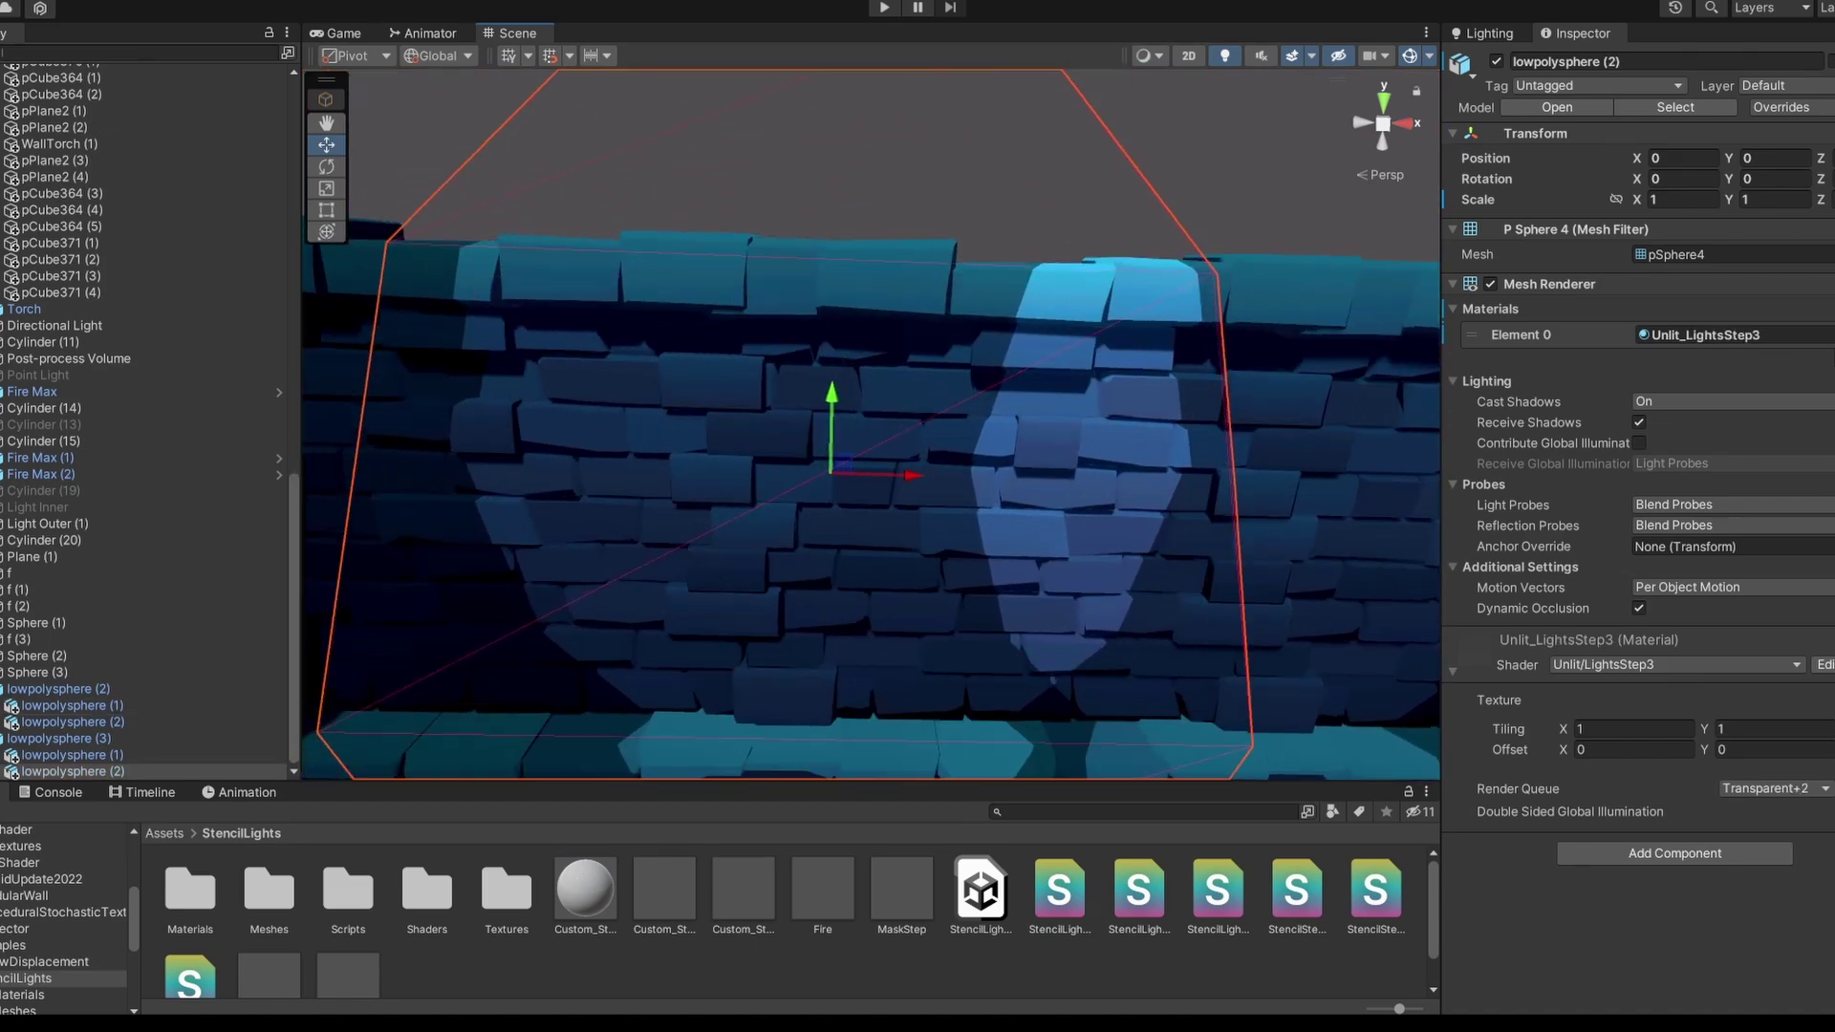
scroll(870, 424, up, 3)
scroll(871, 424, down, 12)
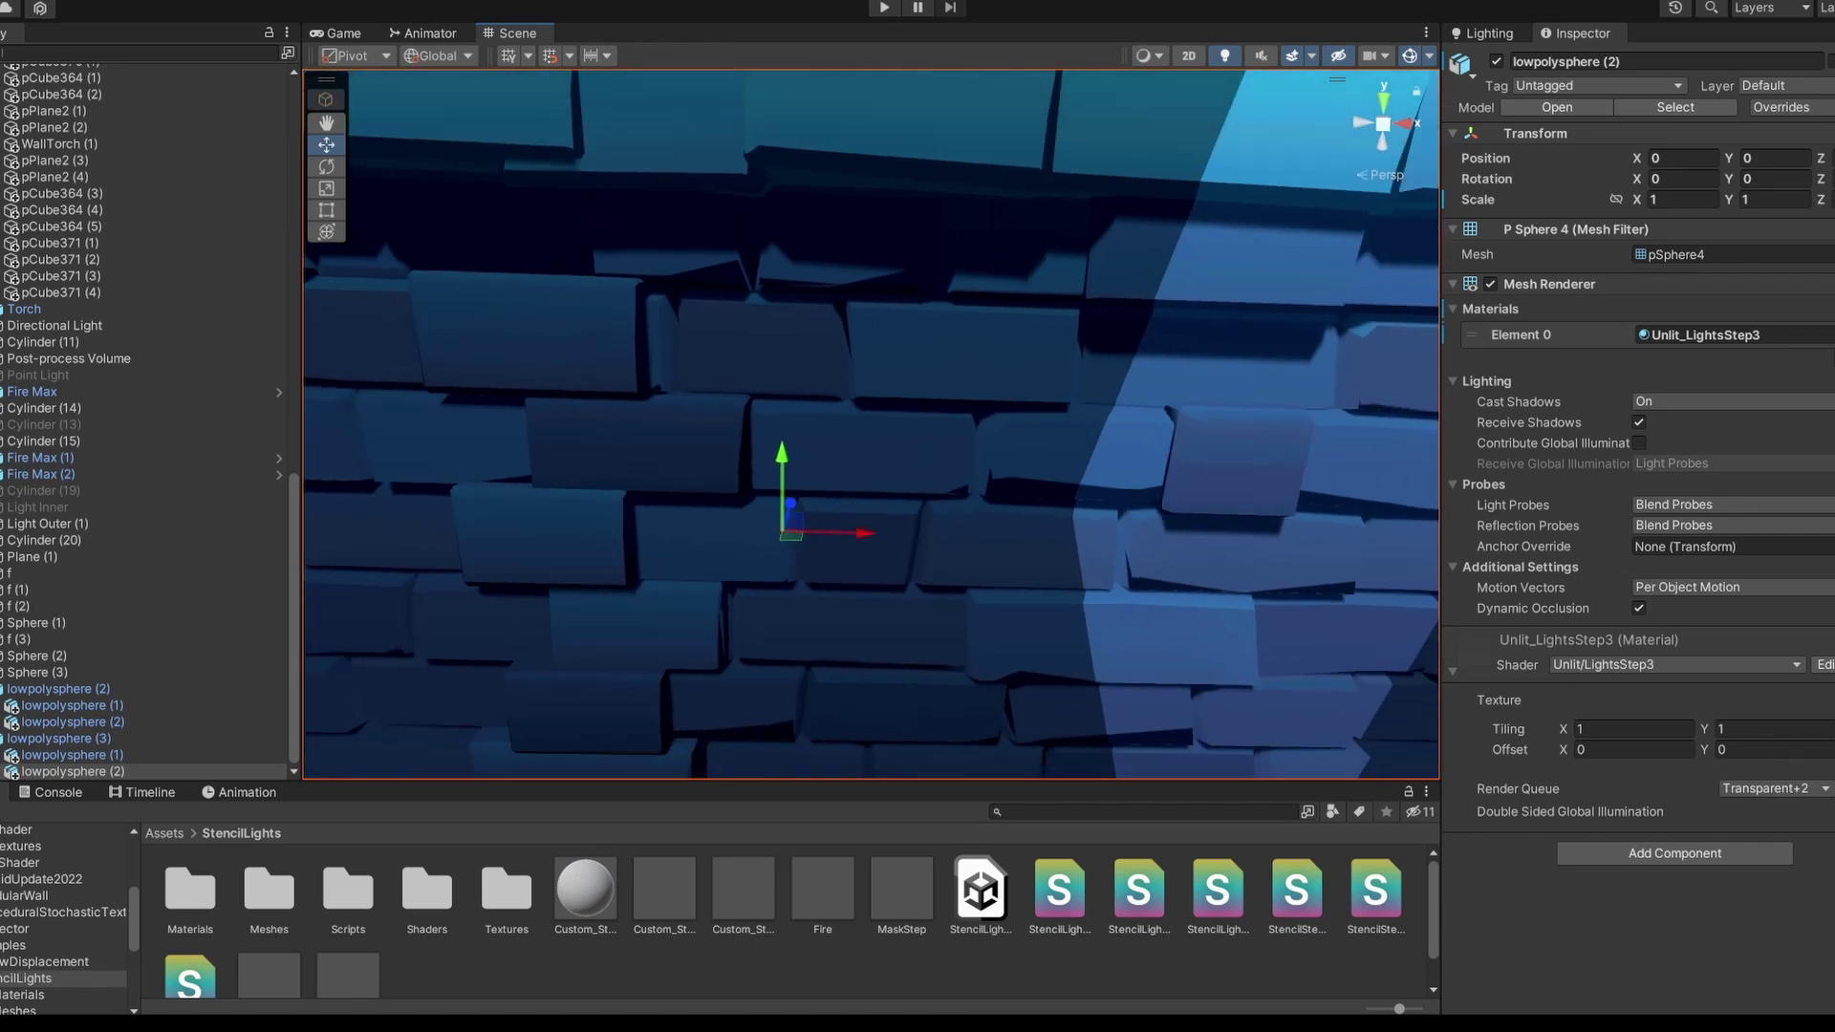
scroll(872, 424, down, 5)
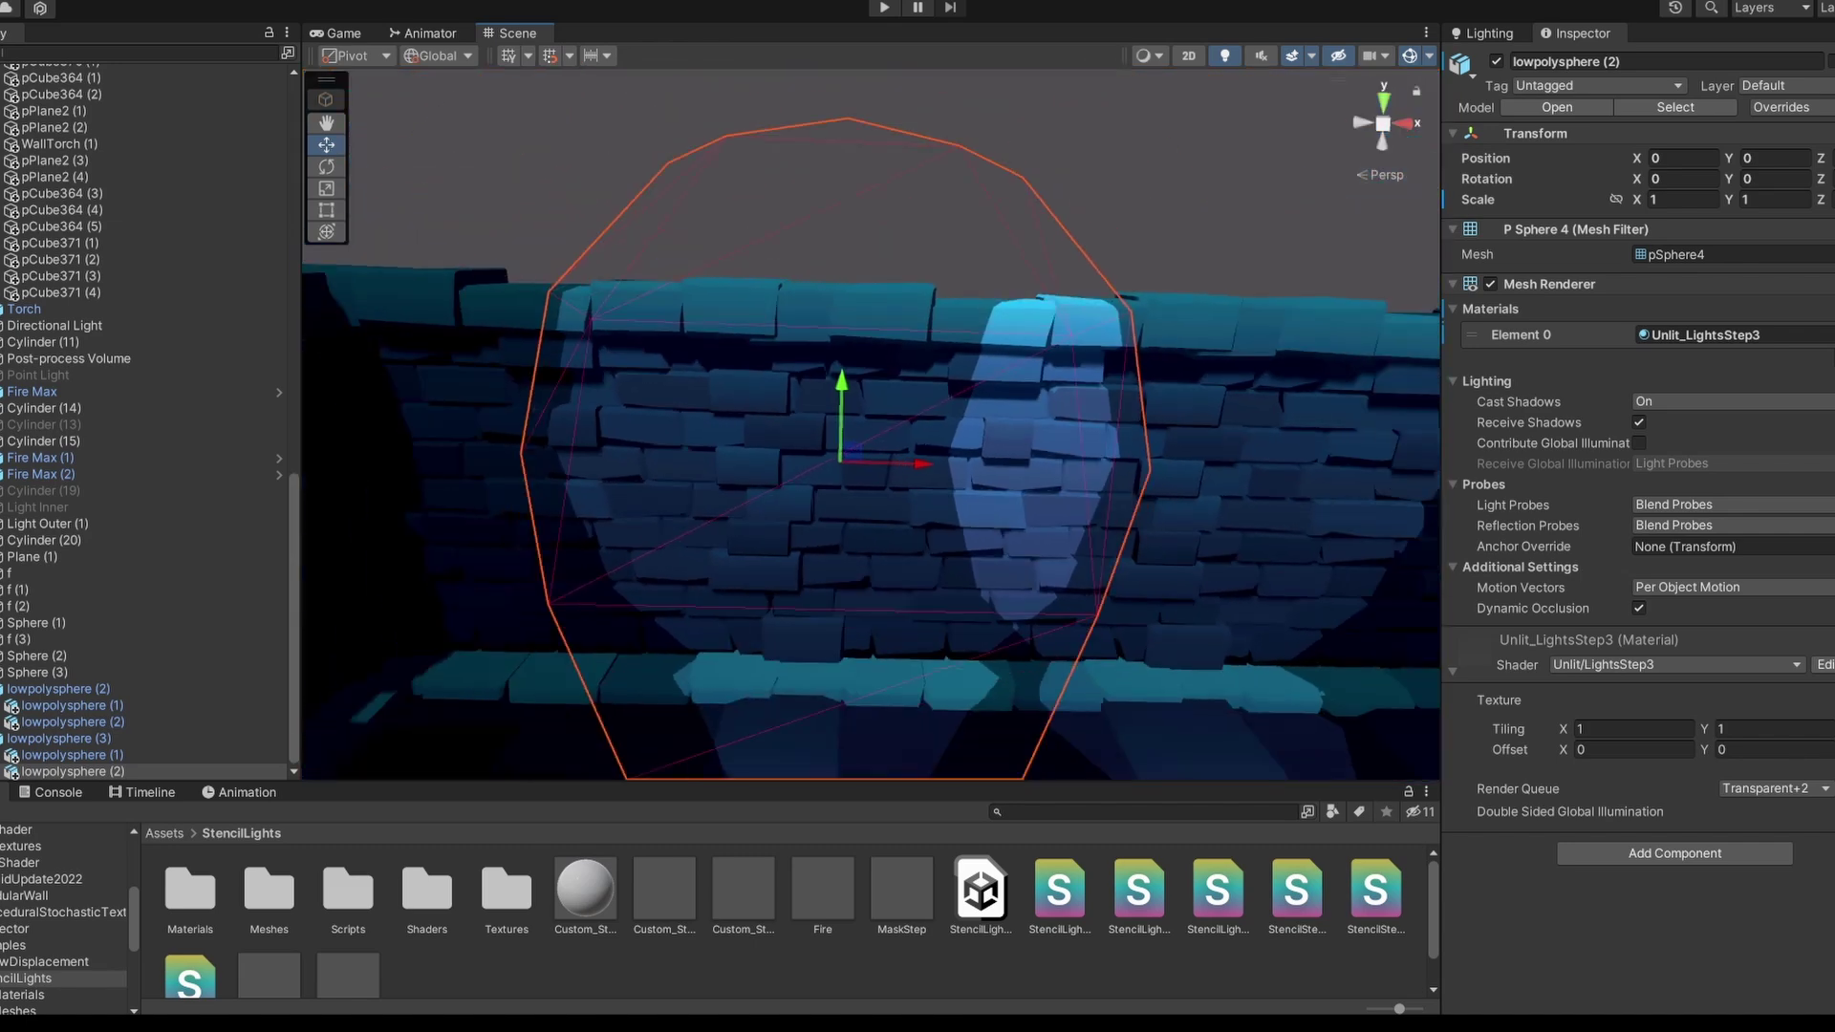
scroll(872, 424, up, 5)
scroll(872, 424, up, 8)
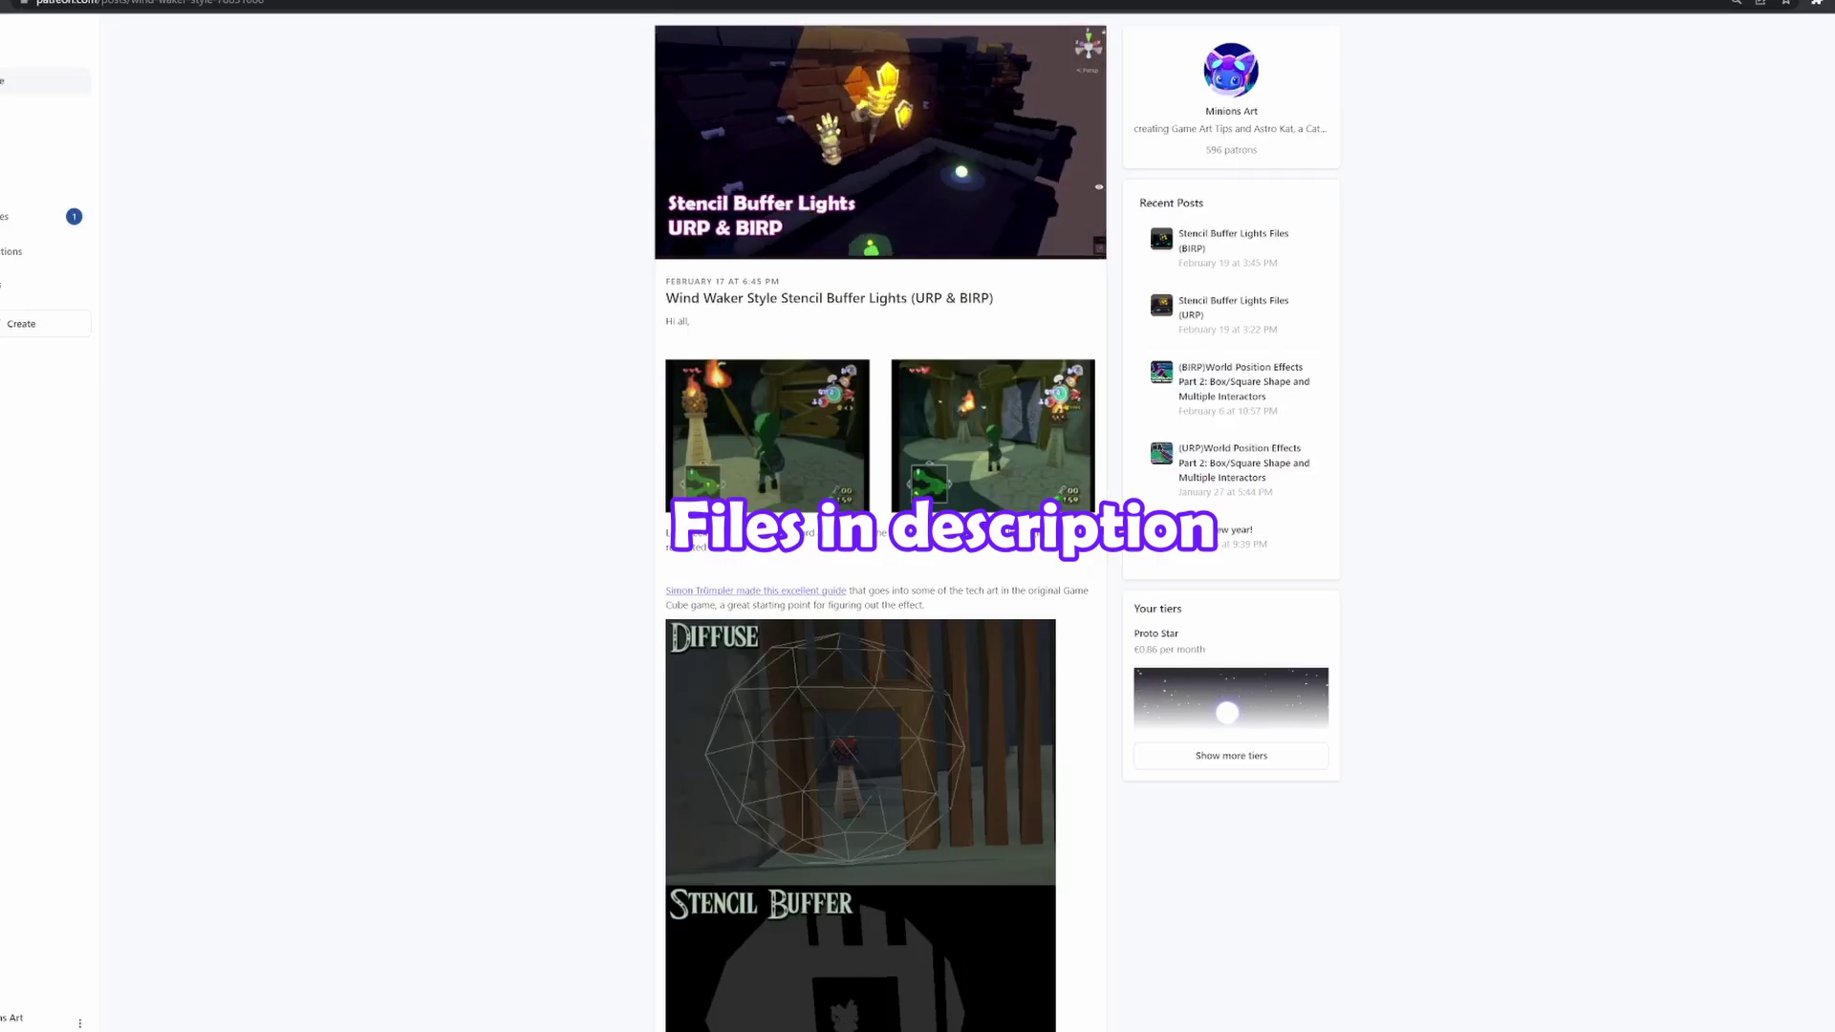
- Read through the Patreon post "Wind Waker Style Stencil Buffer Lights (URP & BIRP)" in the browser
scroll(879, 516, down, 20)
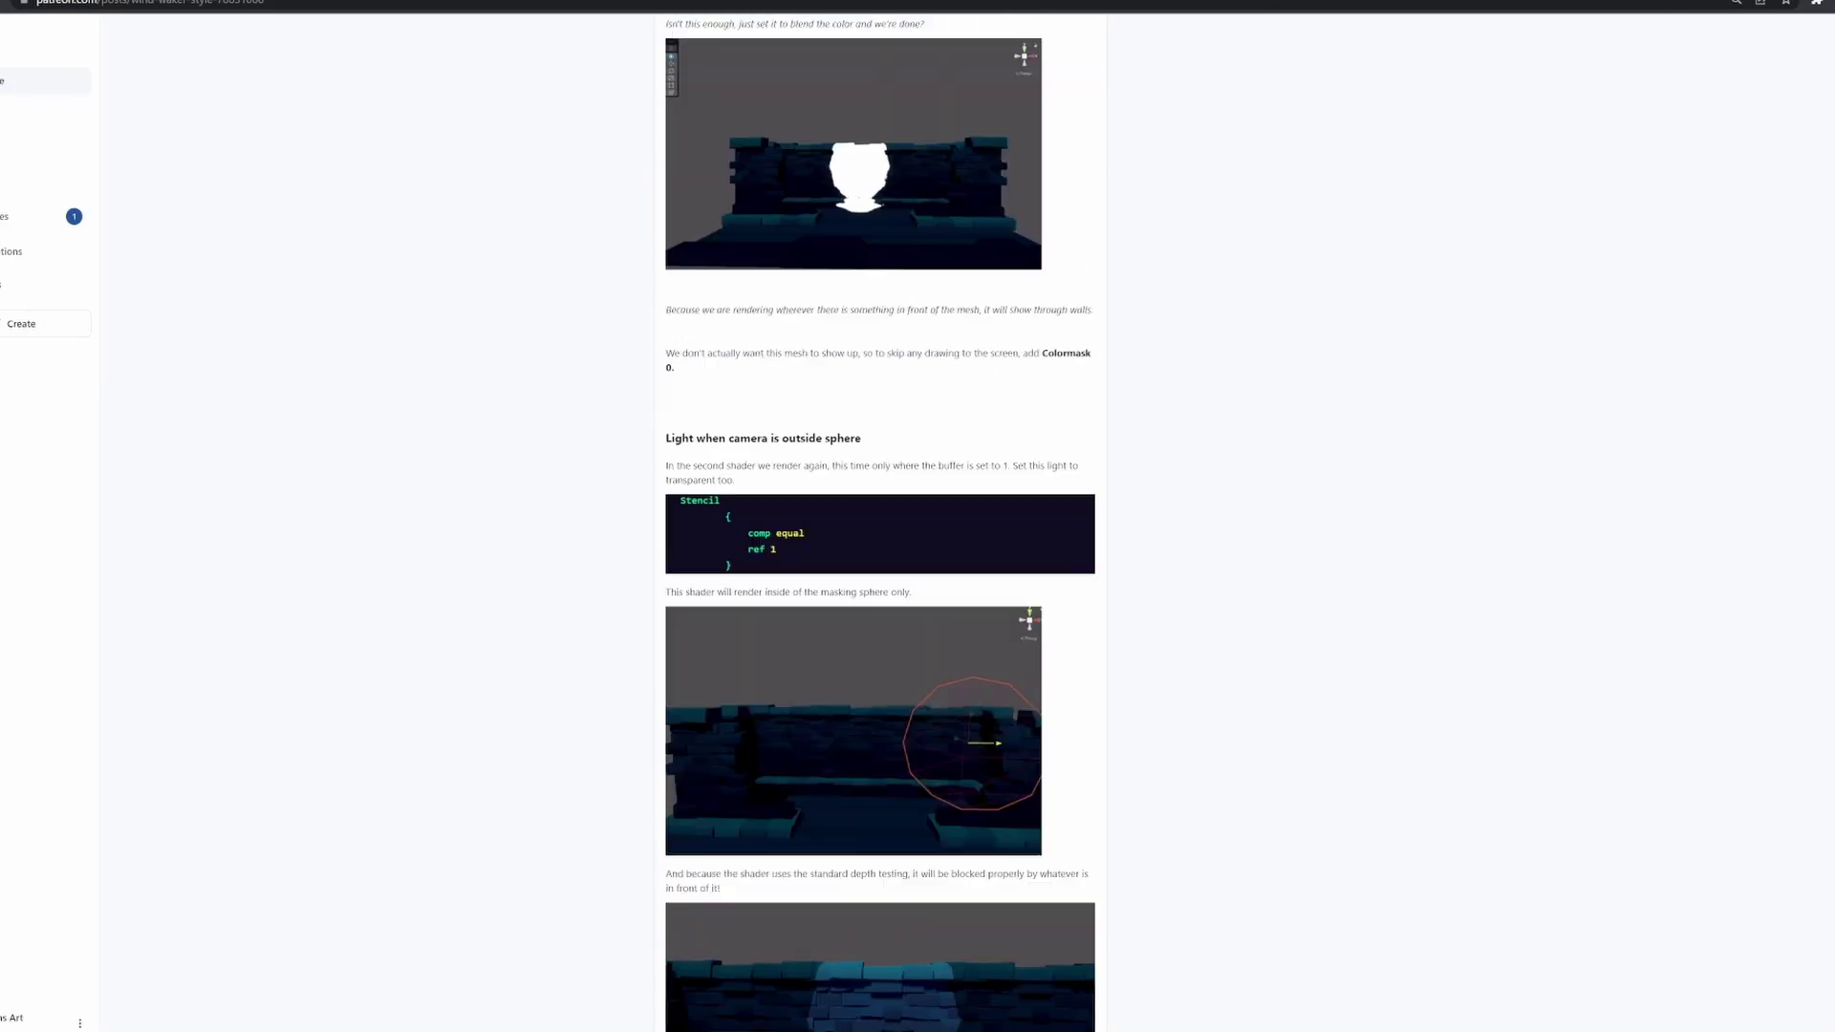
scroll(879, 516, down, 15)
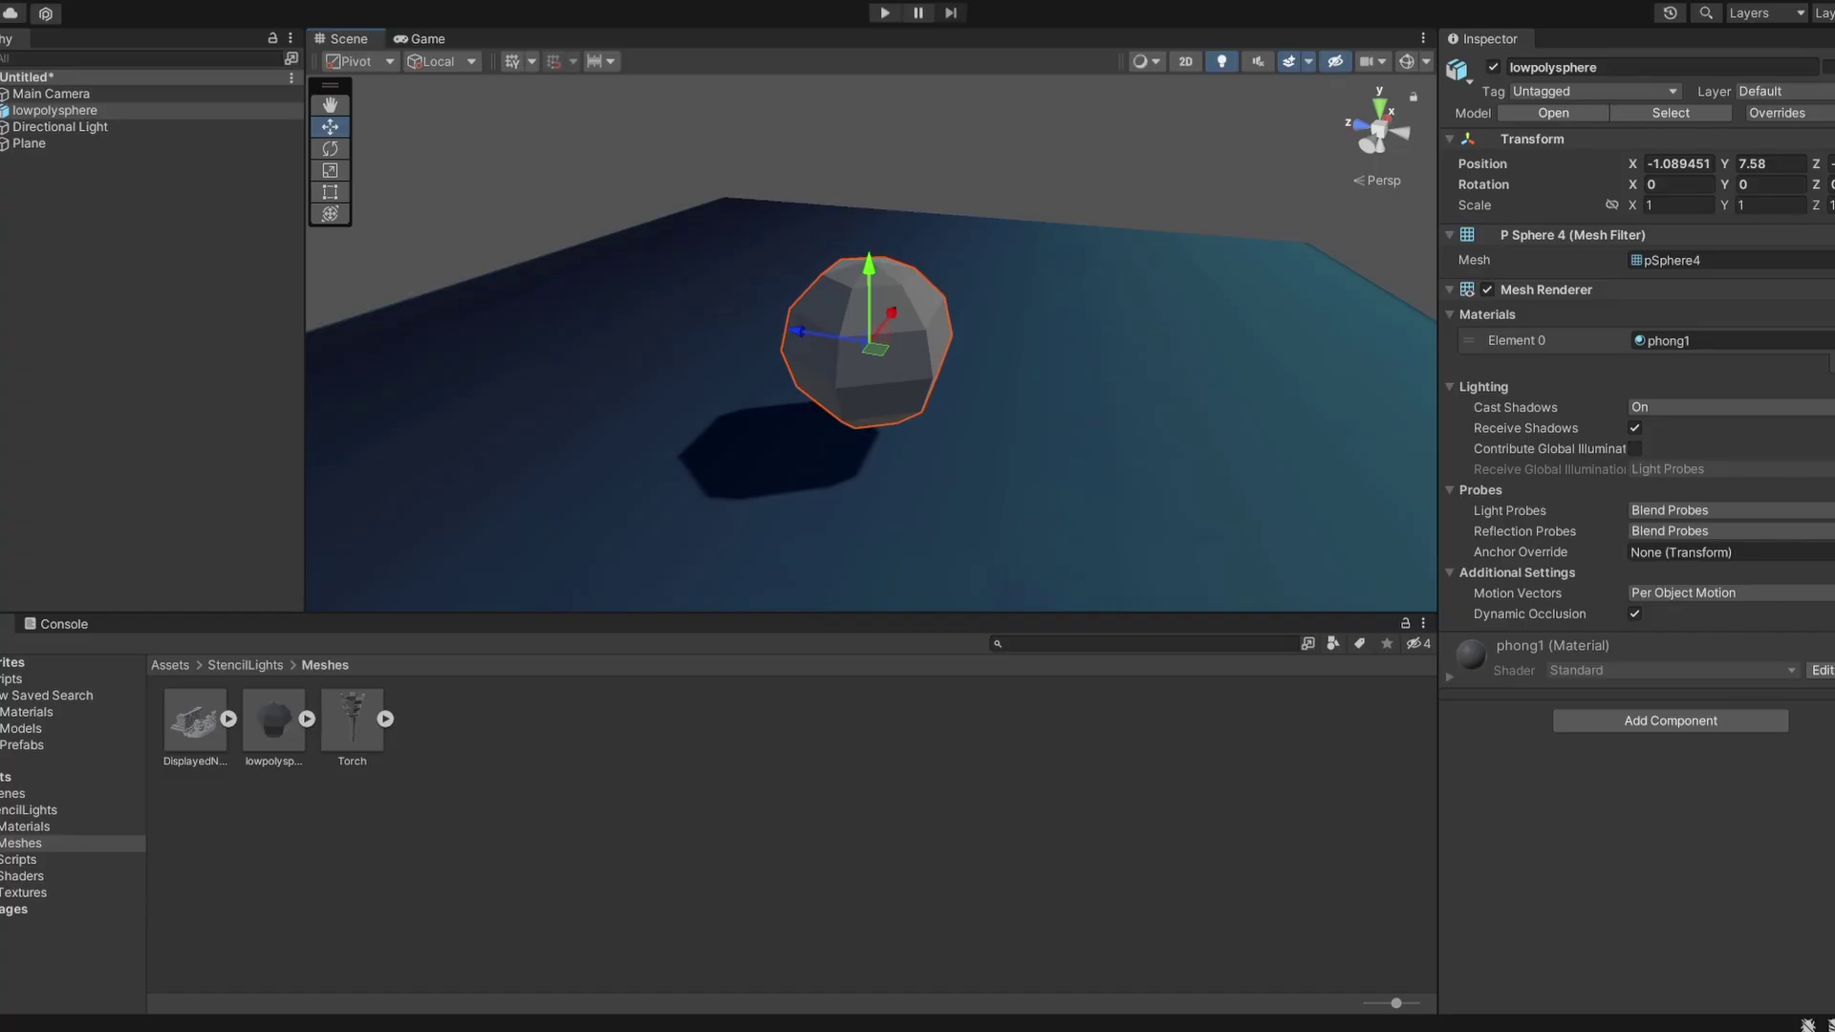
- Apply the Stencil Light material to the low-poly sphere, lower it to Y 7.045 into the plane, and scale it uniformly to about 2.55
click(24, 827)
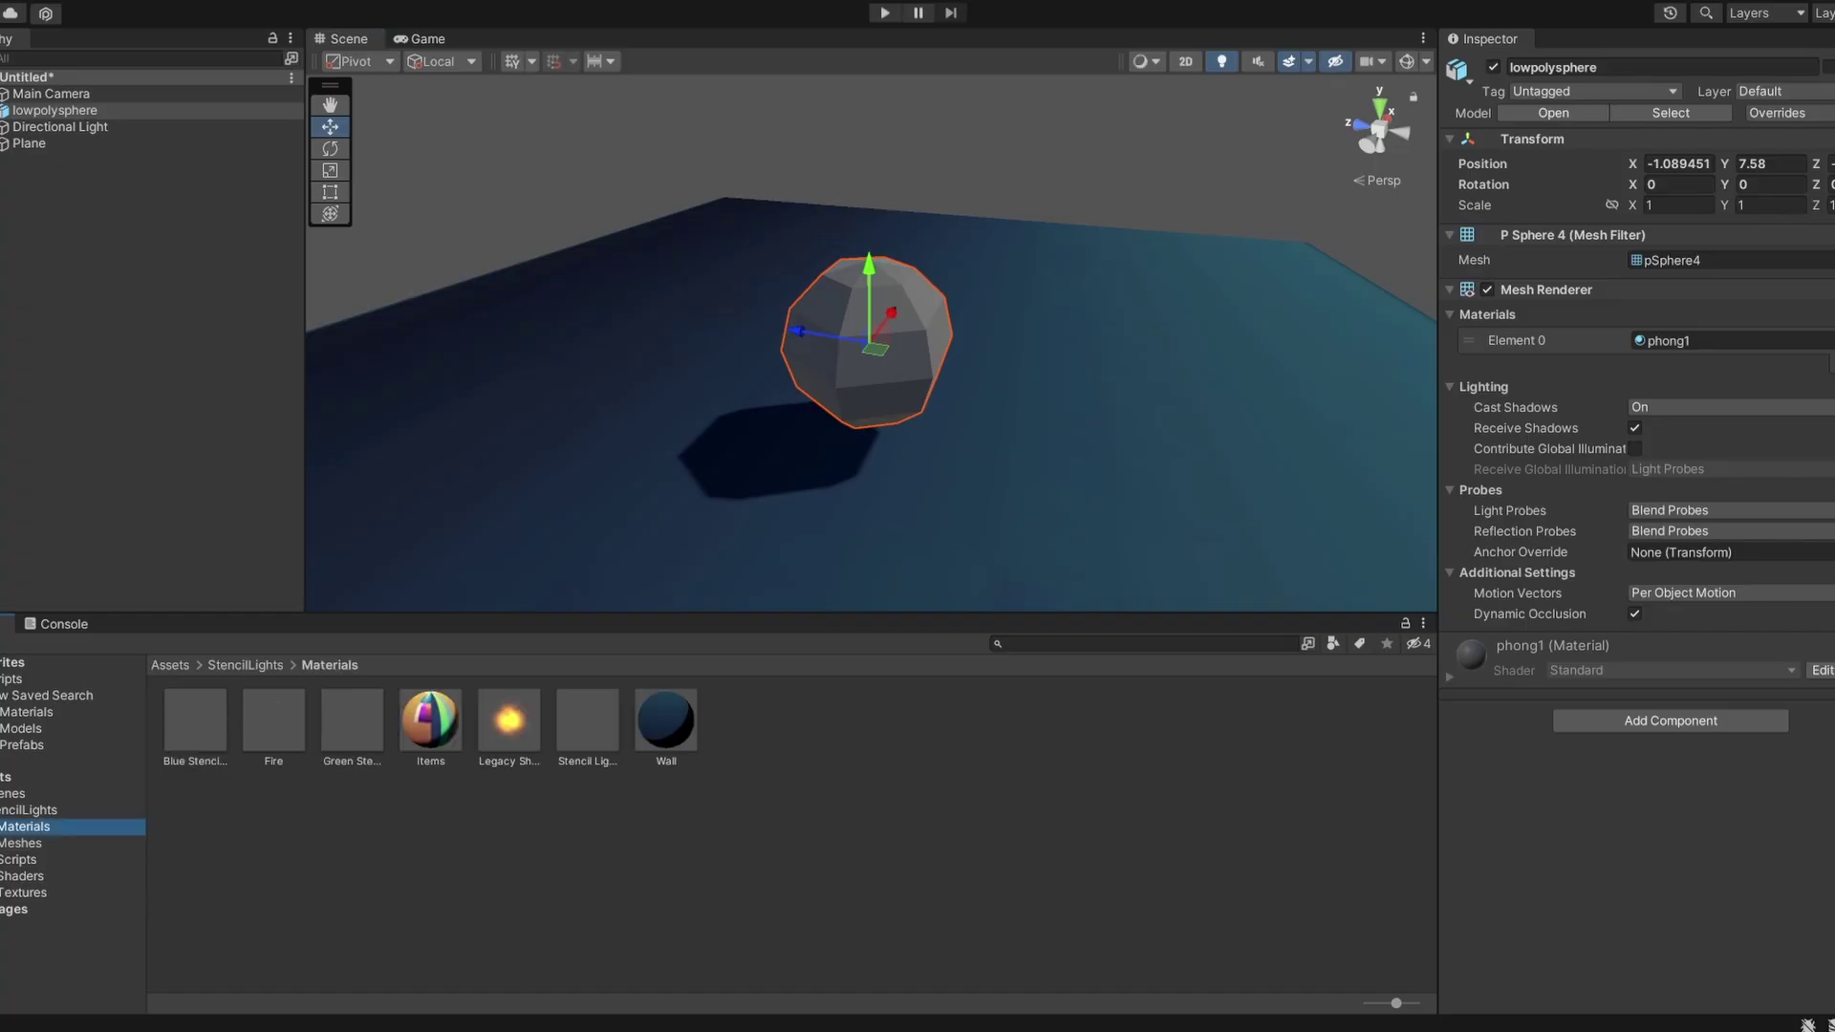
drag(587, 720, 869, 348)
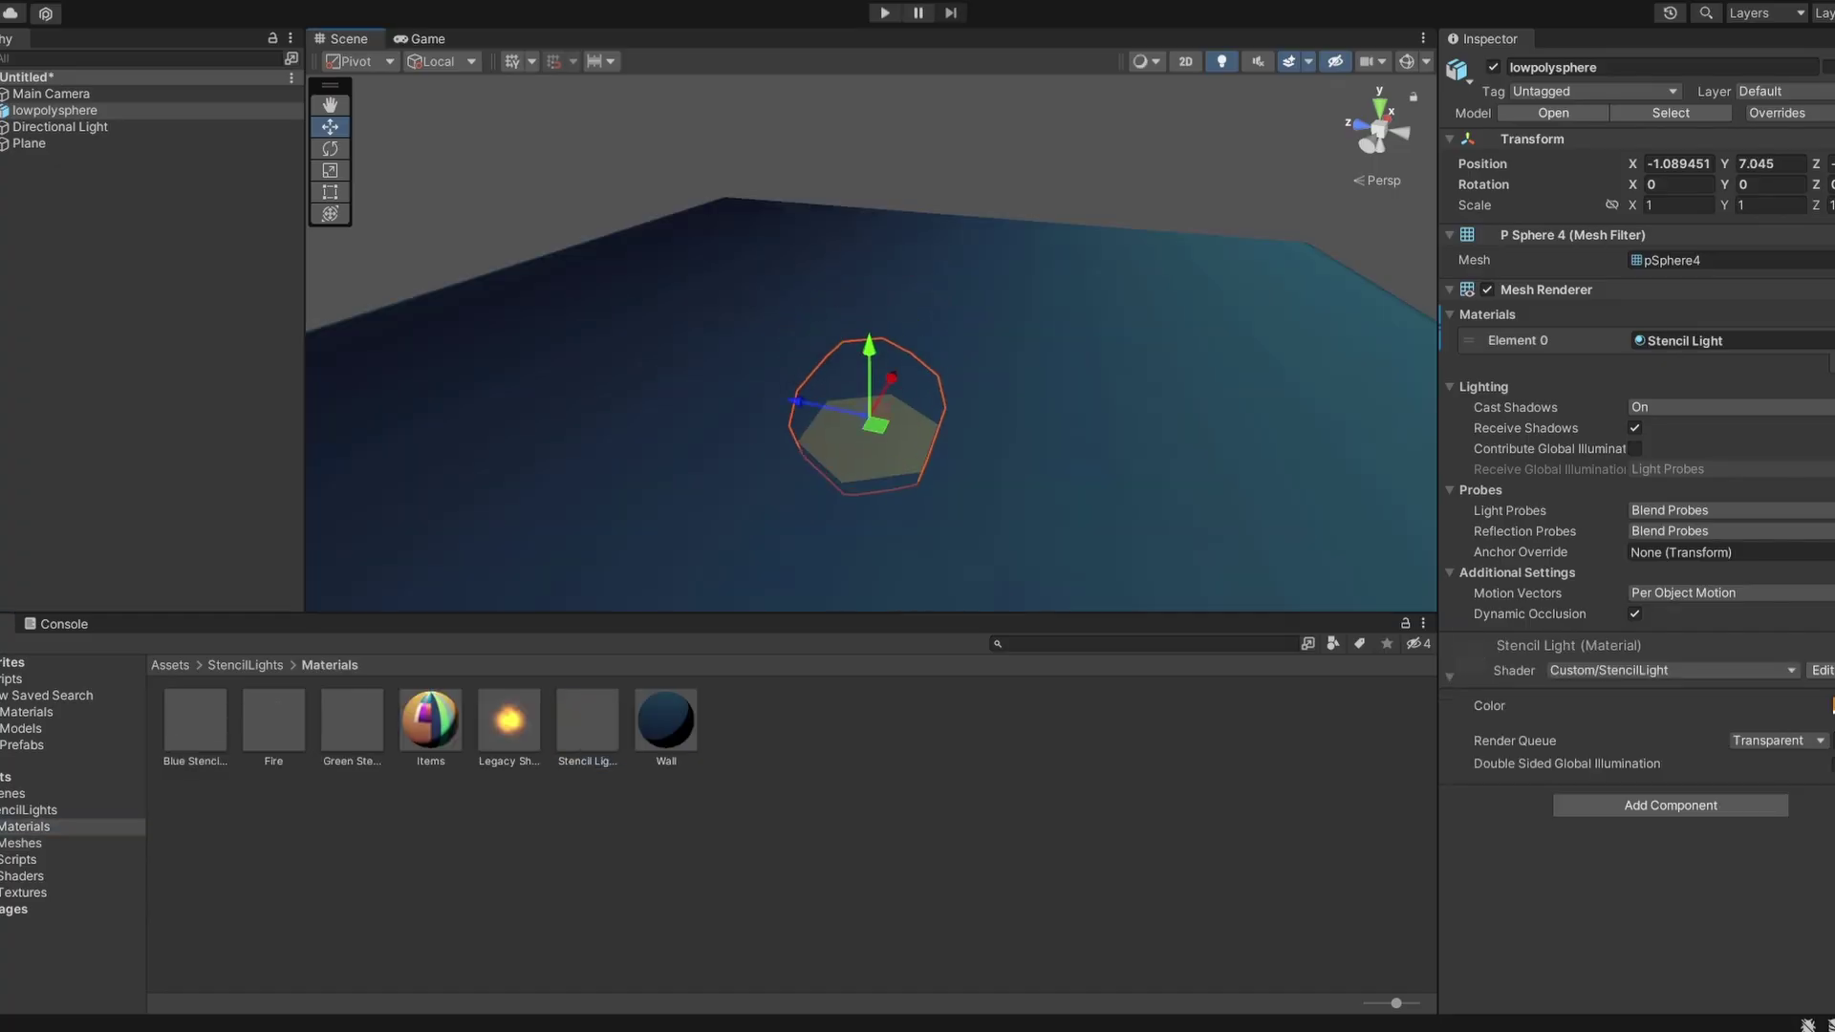
drag(868, 419, 1026, 415)
- Set the Stencil Light material's color to bright blue
click(1833, 706)
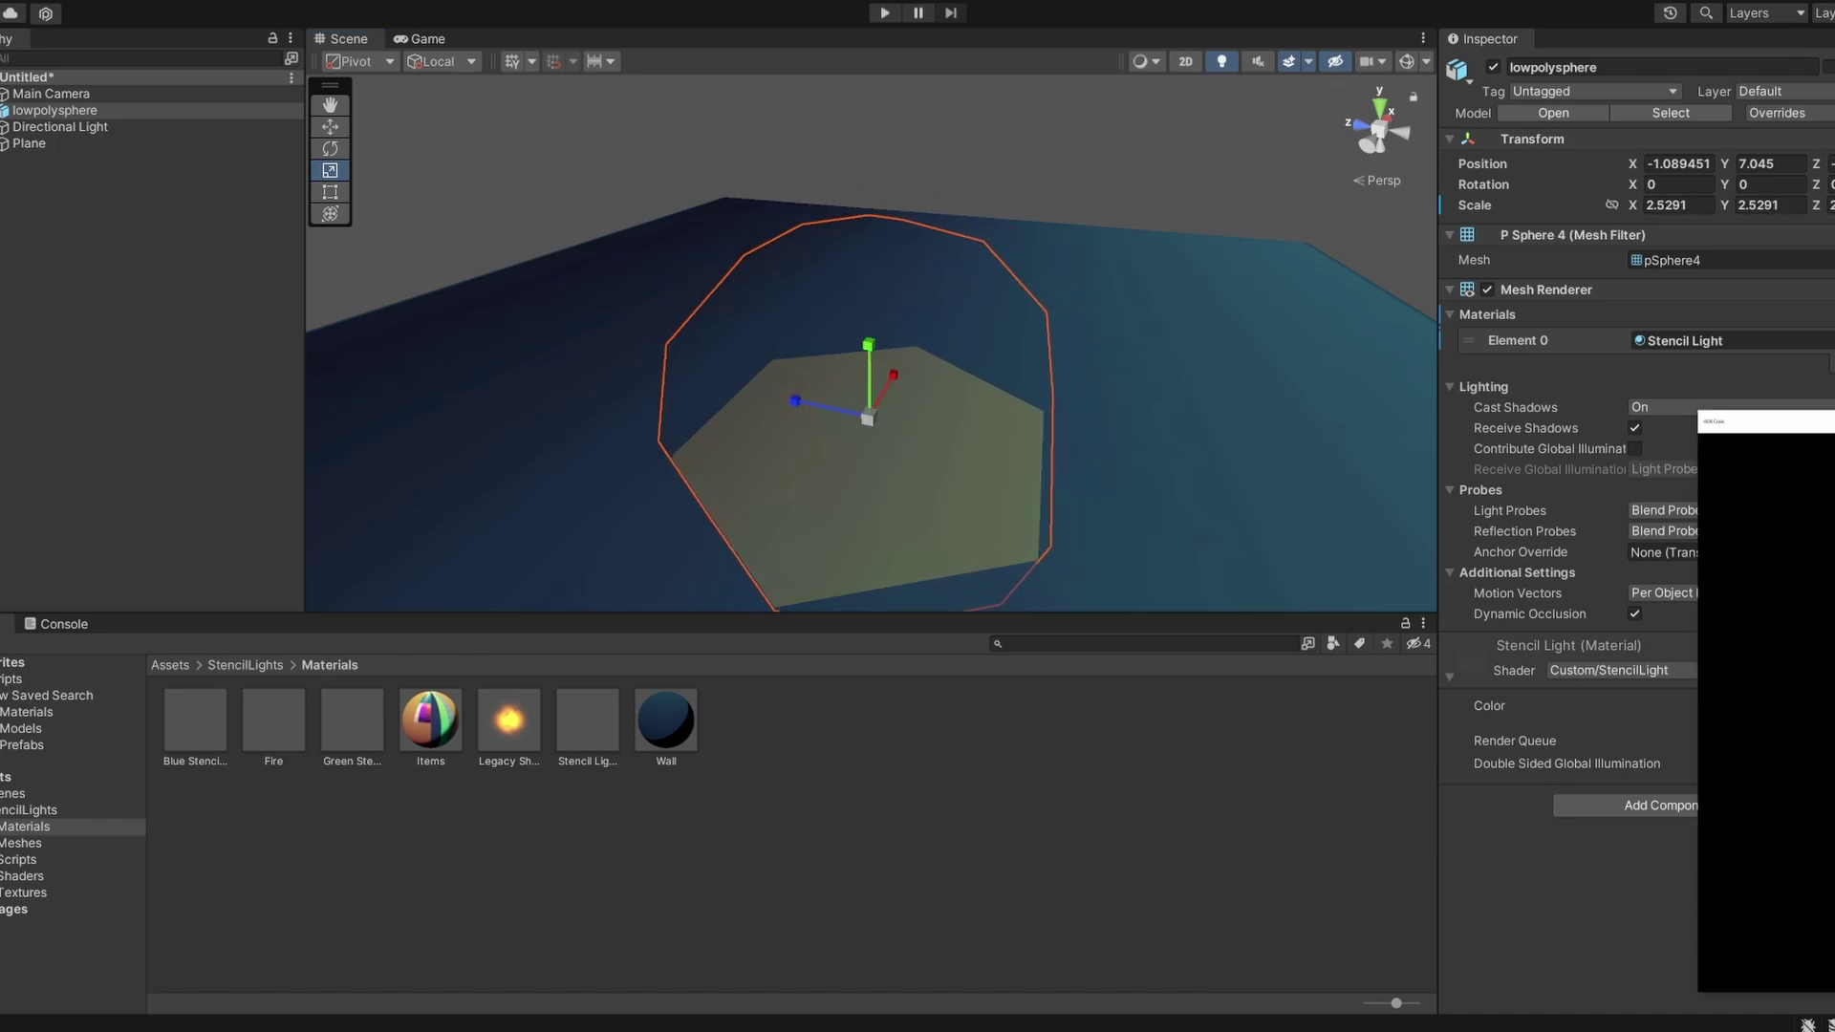
drag(1830, 869, 1834, 869)
drag(1834, 574, 1720, 617)
click(868, 419)
- Duplicate the blue light sphere, scale the copy down to about 1.11, and shift it to X -1.15 inside the larger one
key(ctrl+d)
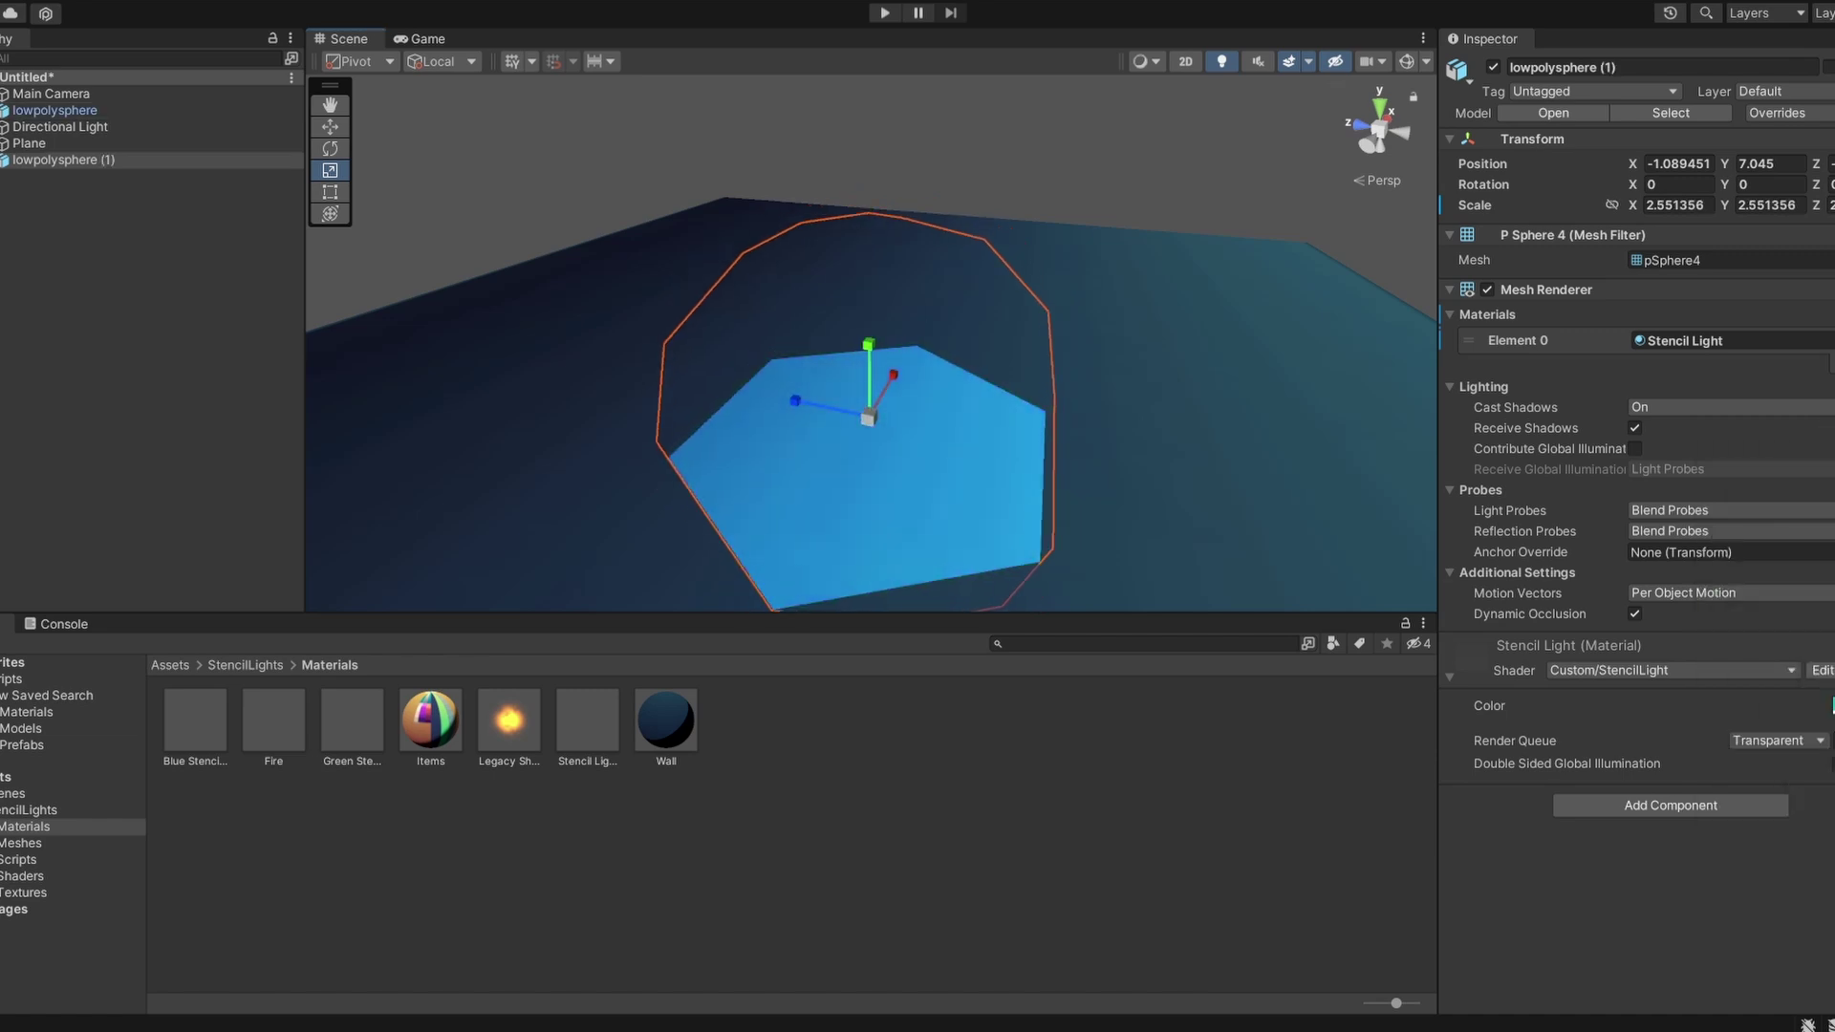
mouse_move(867, 418)
mouse_down()
mouse_move(809, 420)
mouse_move(870, 445)
mouse_up()
key(w)
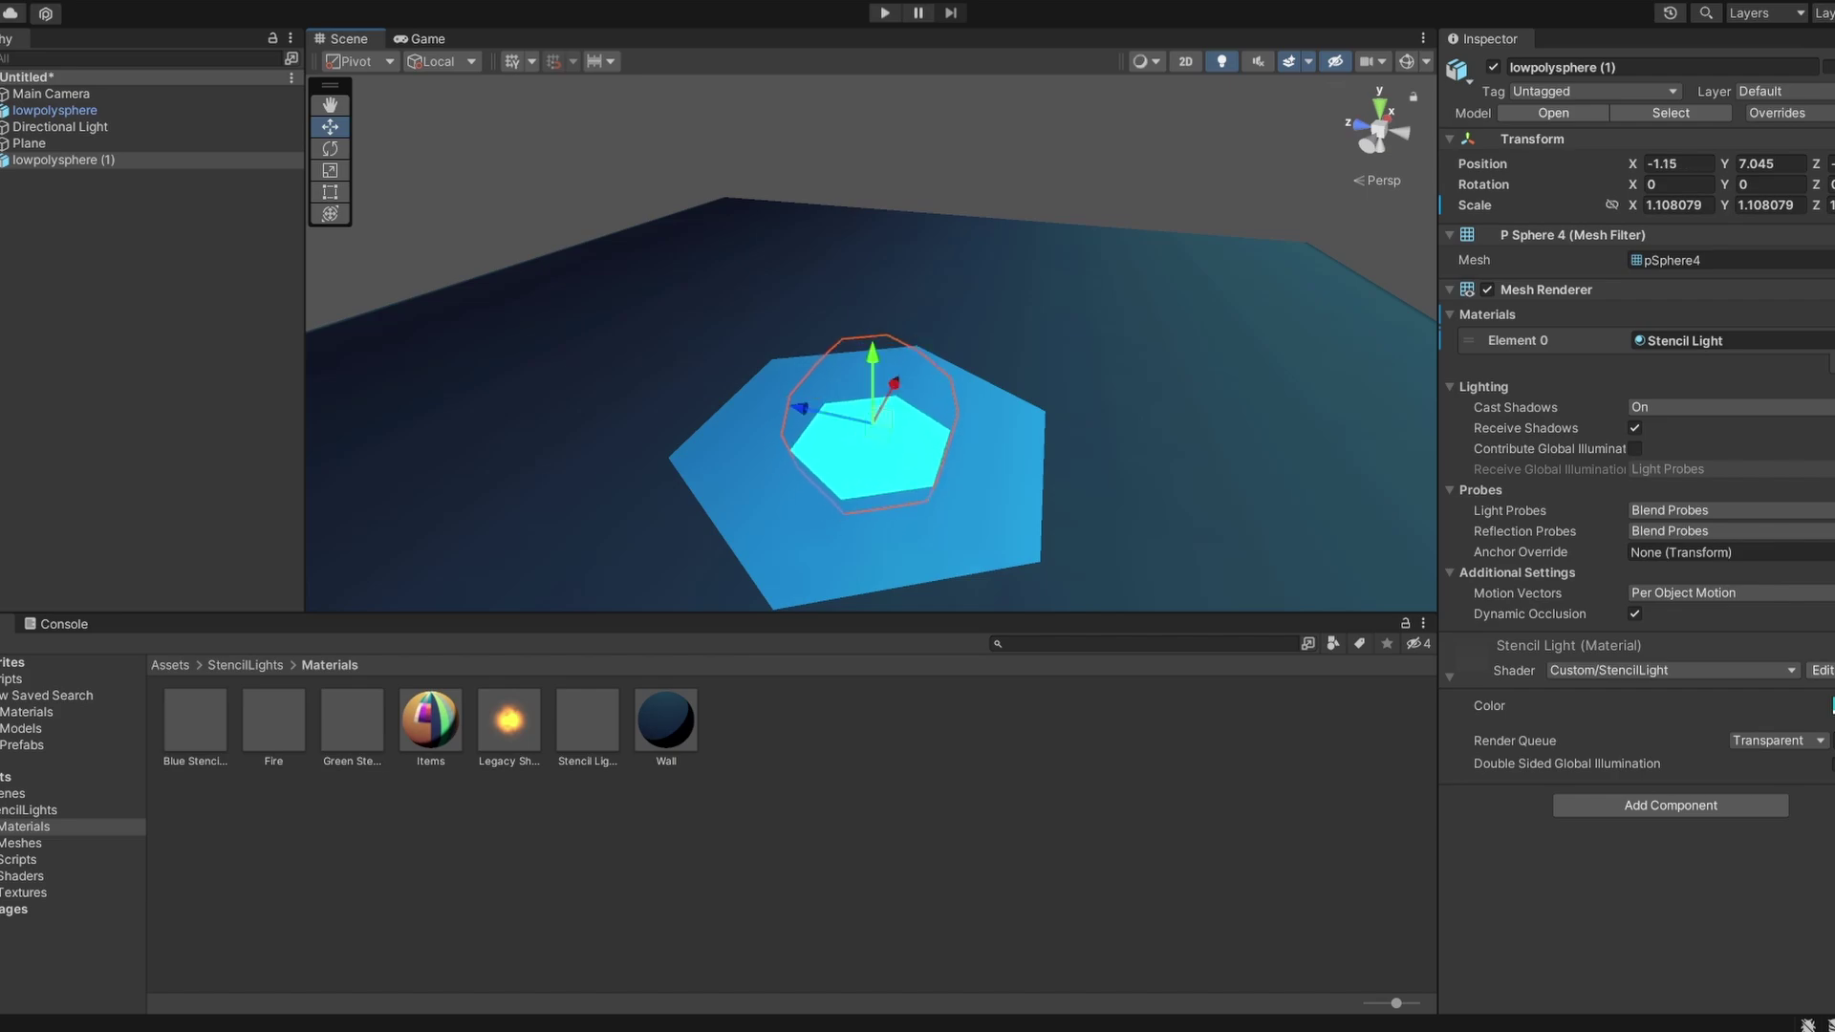
click(1147, 535)
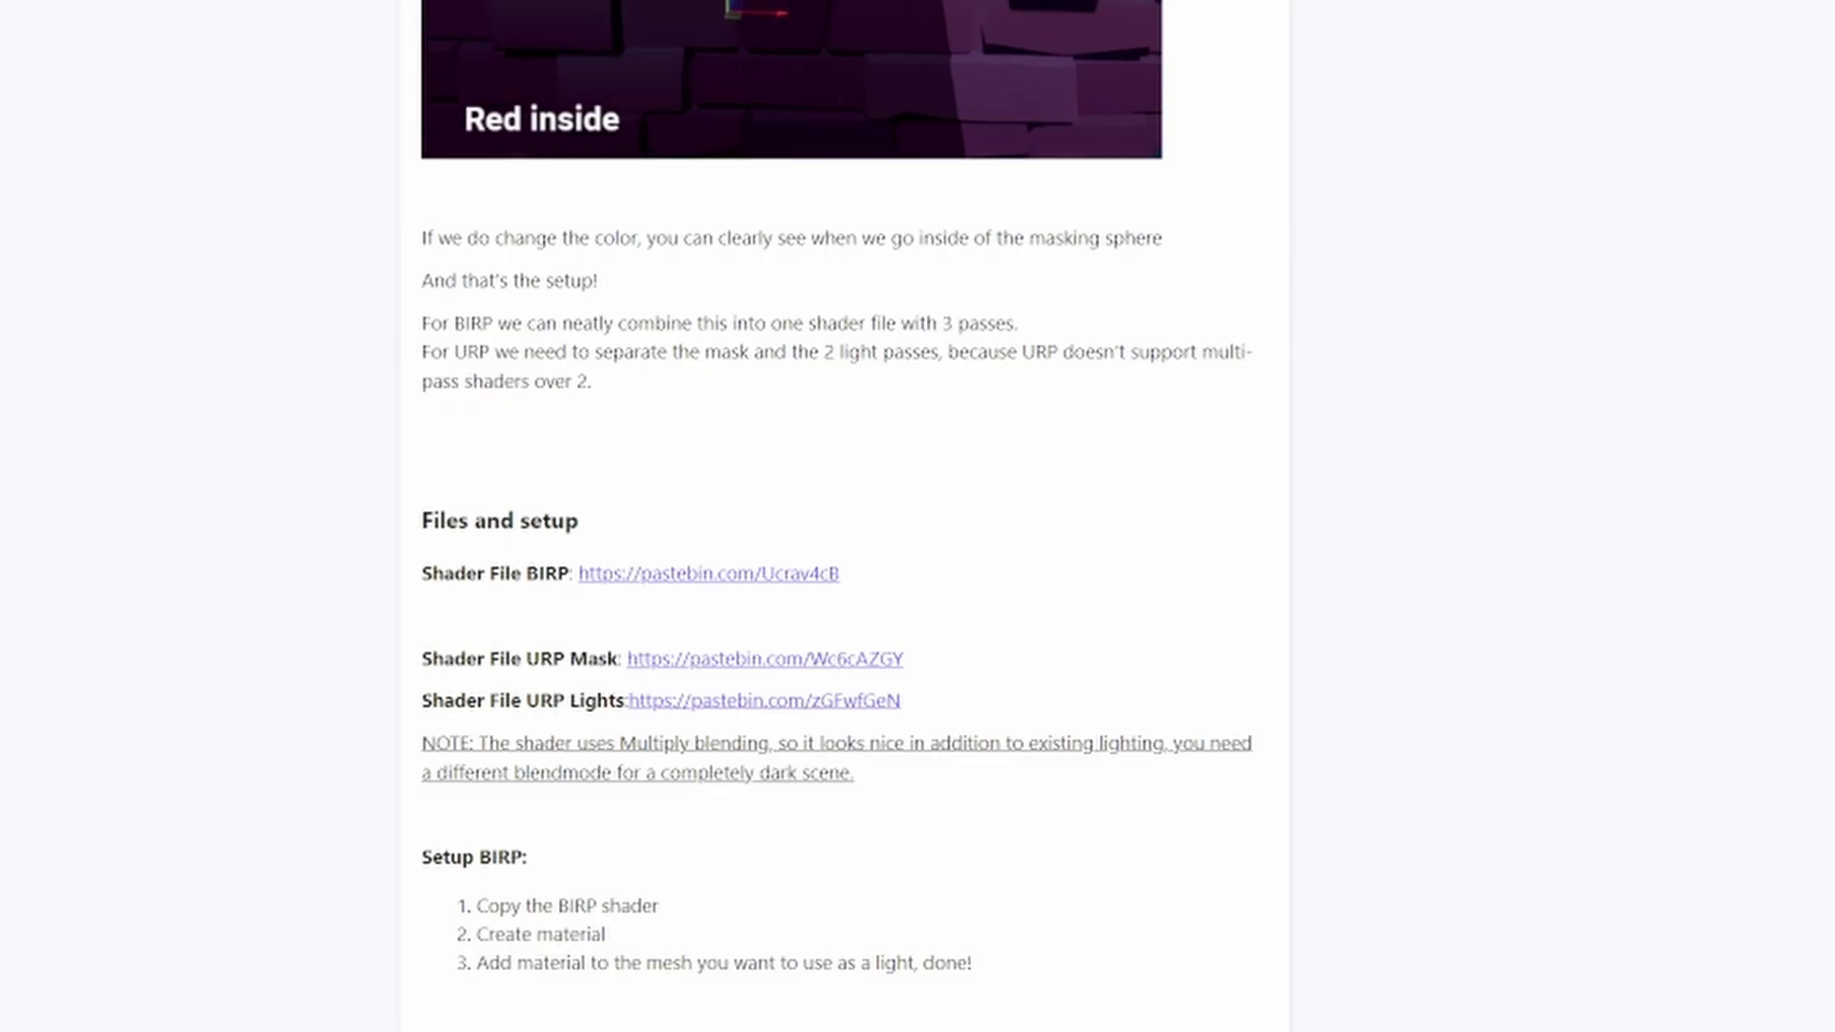
- In the URP project, assign the Mask and Lights materials to the low-poly sphere, lower it to Y 8.219 into the plane, and enlarge it
scroll(844, 516, down, 2)
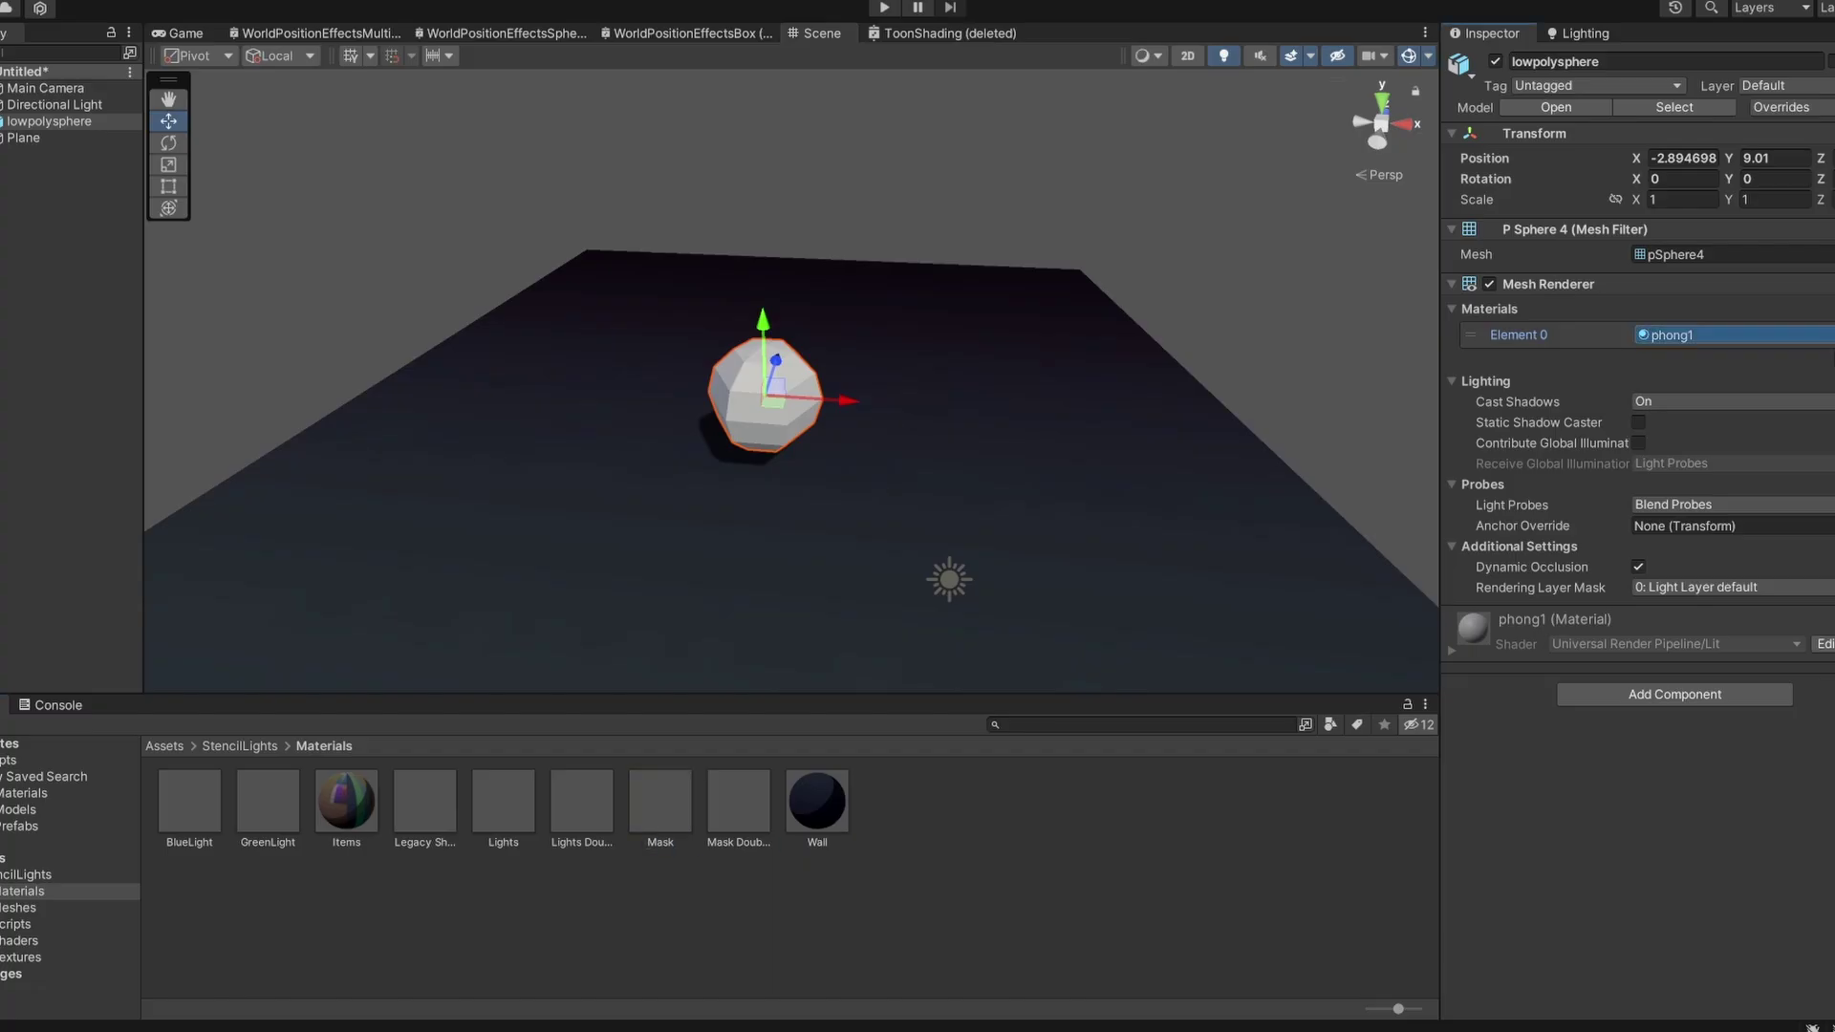
drag(661, 801, 1721, 336)
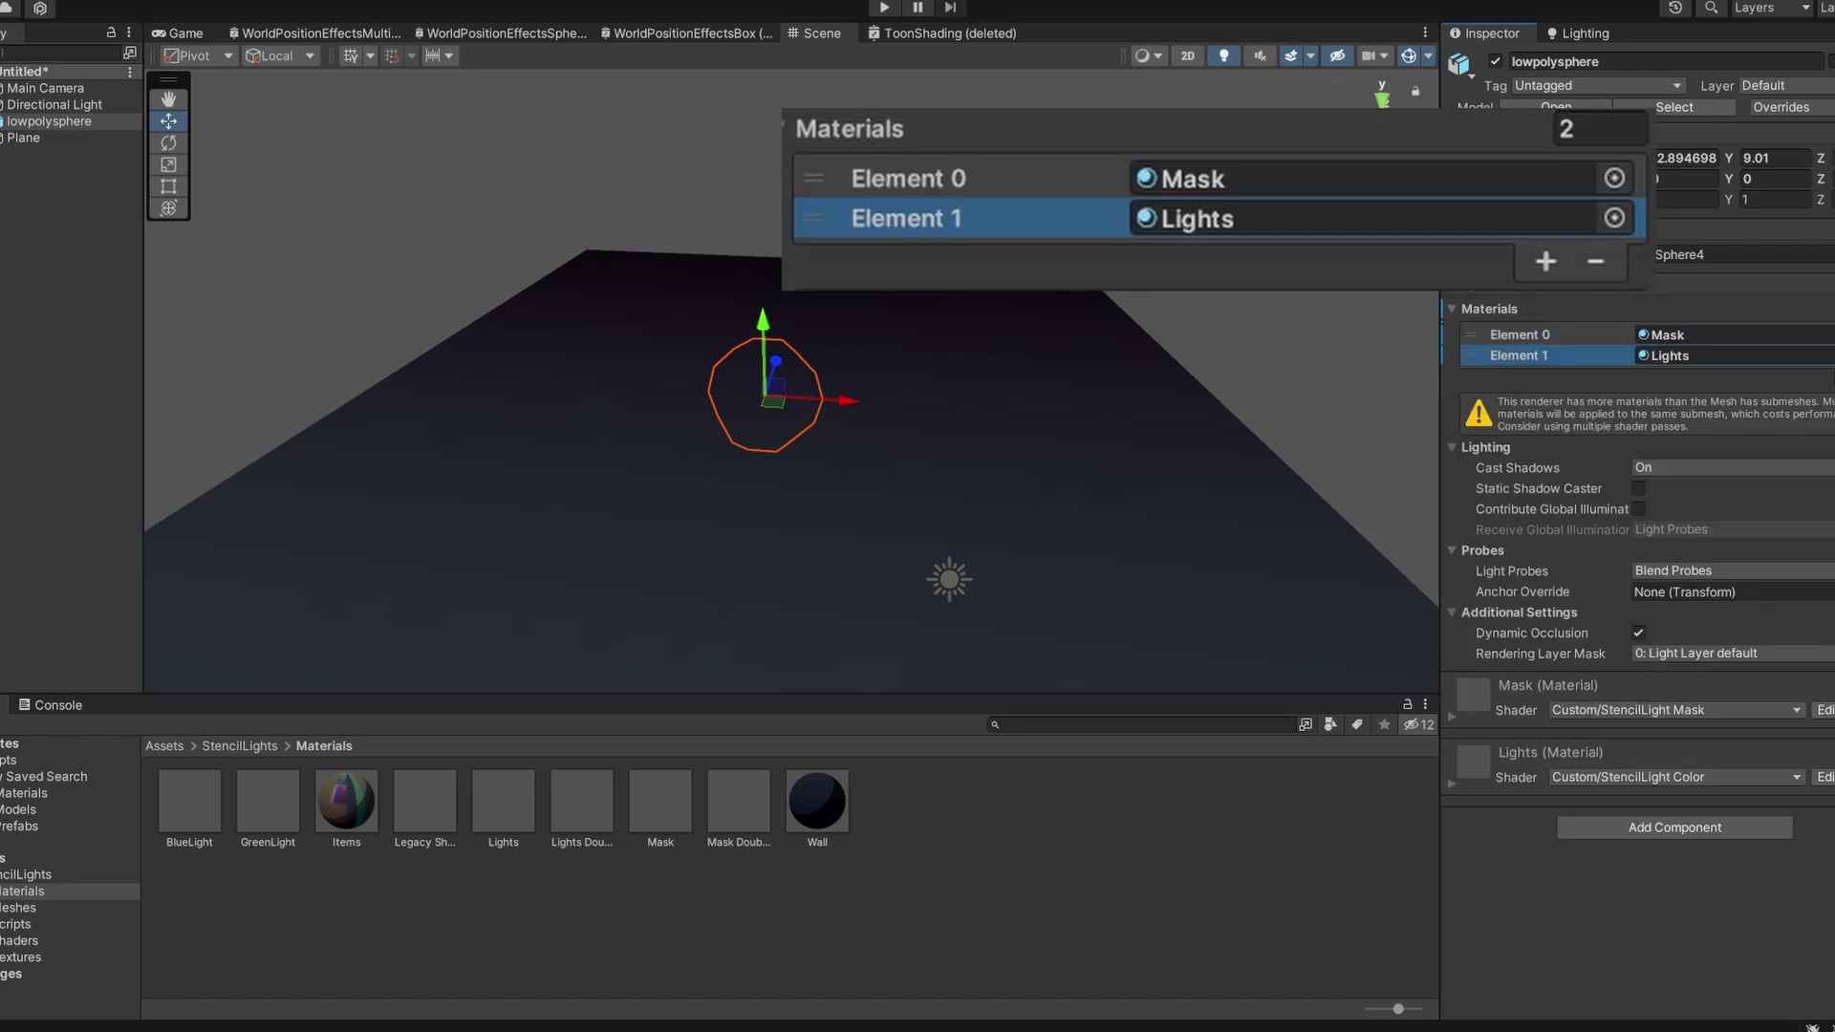
drag(762, 323, 765, 385)
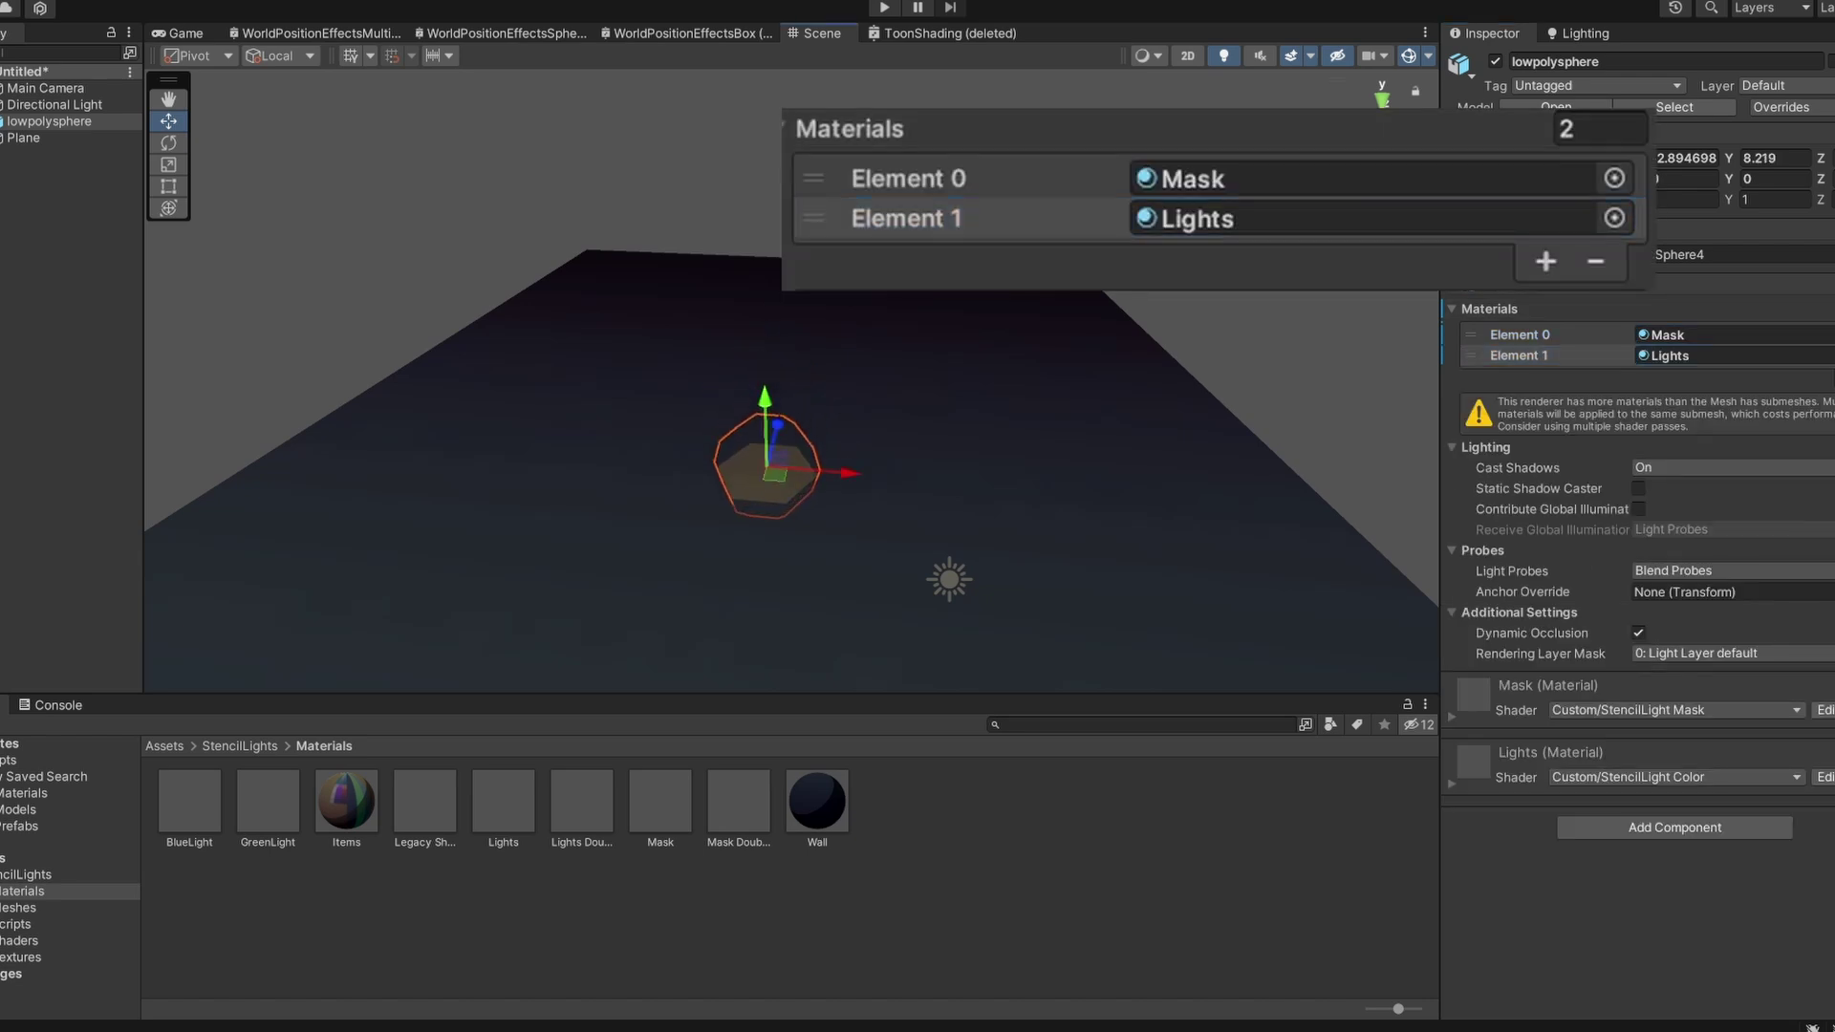
drag(765, 468, 908, 459)
- Duplicate the URP light sphere, scale the copy down to about 1.25, and move it to X -2.989 inside the larger one
key(ctrl+d)
drag(765, 468, 716, 471)
key(w)
drag(848, 472, 837, 476)
- Expand the Lights material's properties and change its color
click(1452, 784)
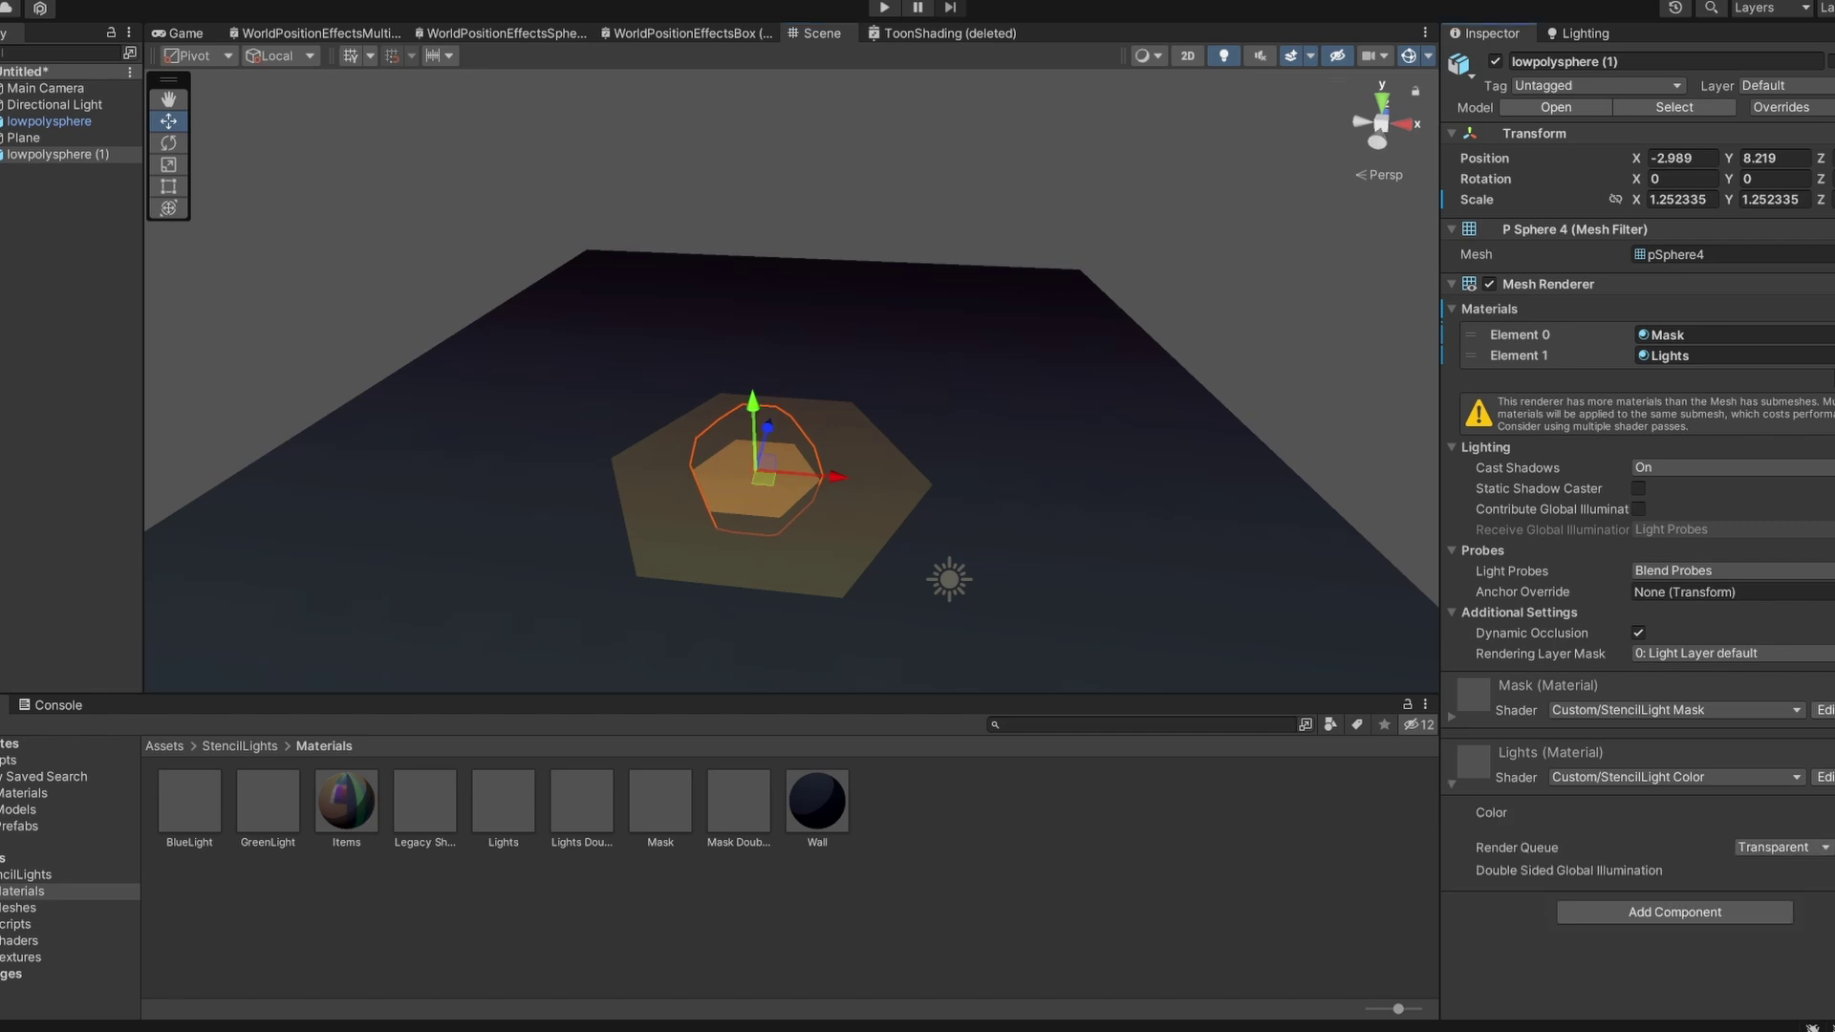
click(1834, 812)
drag(1834, 497, 1720, 577)
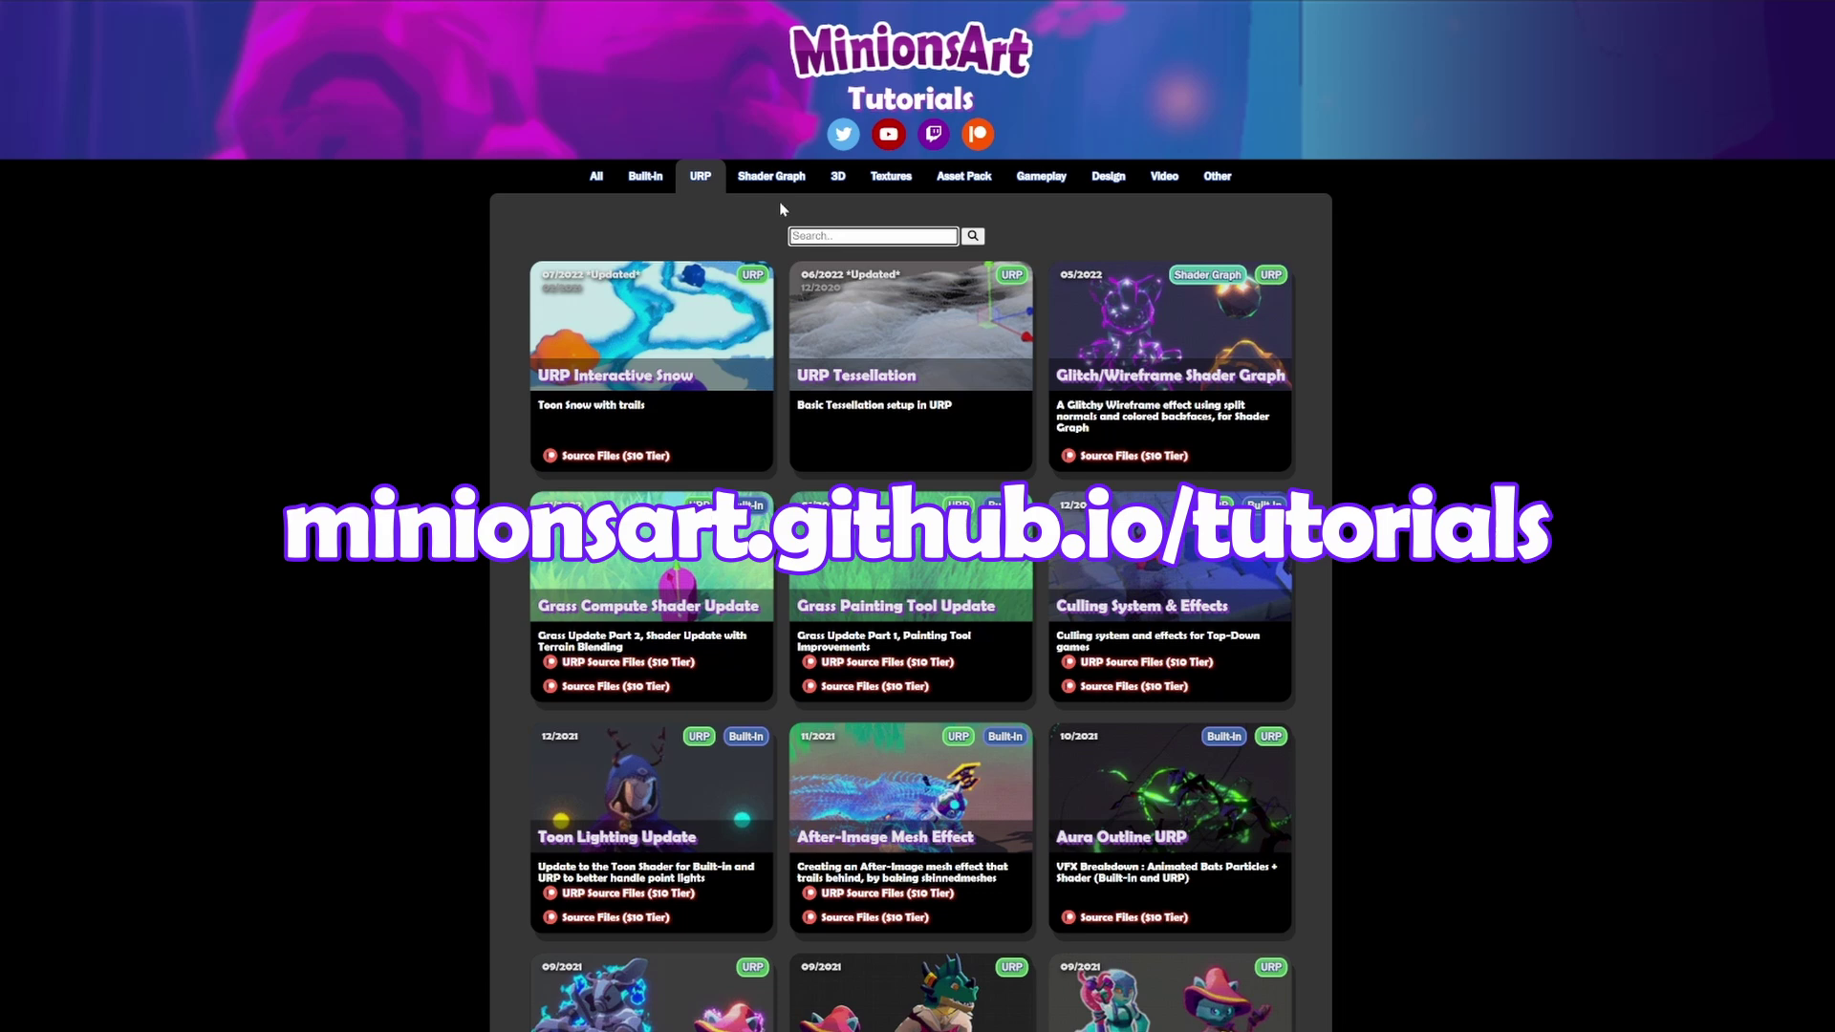
- Browse the MinionsArt tutorials site by category, including Asset Pack, Gameplay, Design, Video, 3D and Shader Graph, and return to the full list
click(968, 182)
click(1041, 177)
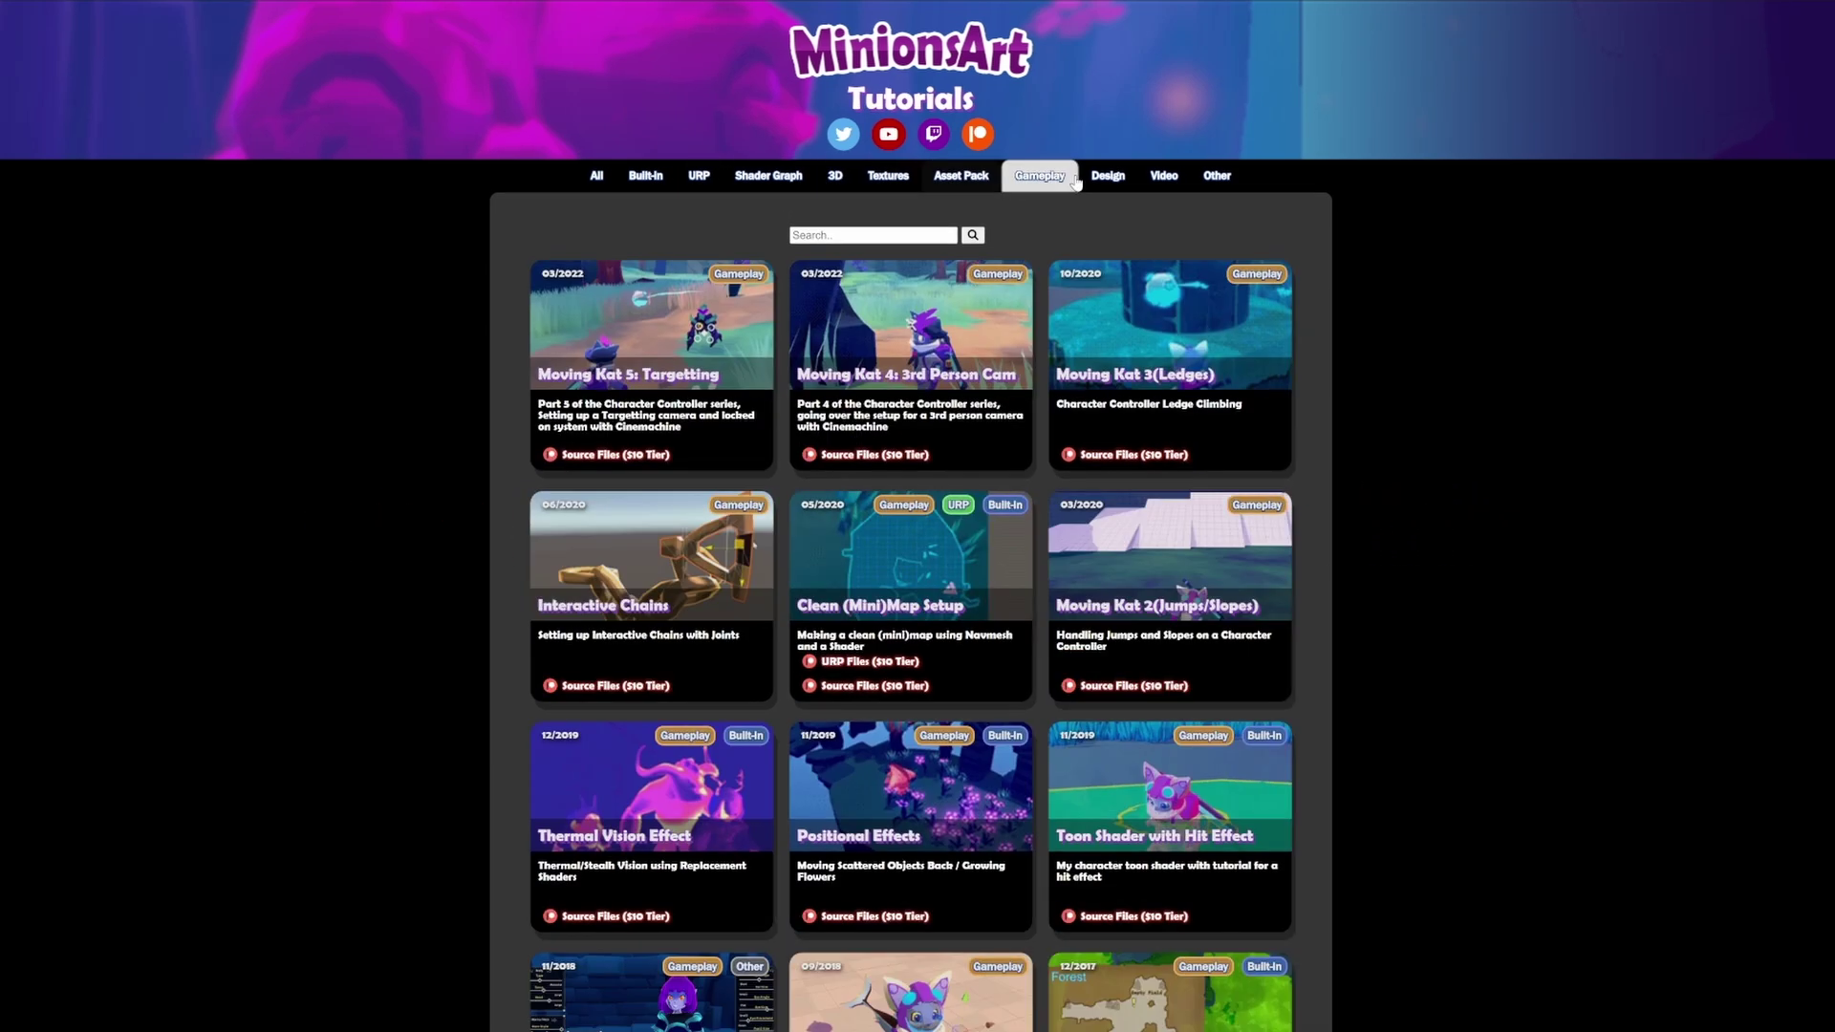
click(1113, 182)
click(1168, 178)
click(837, 178)
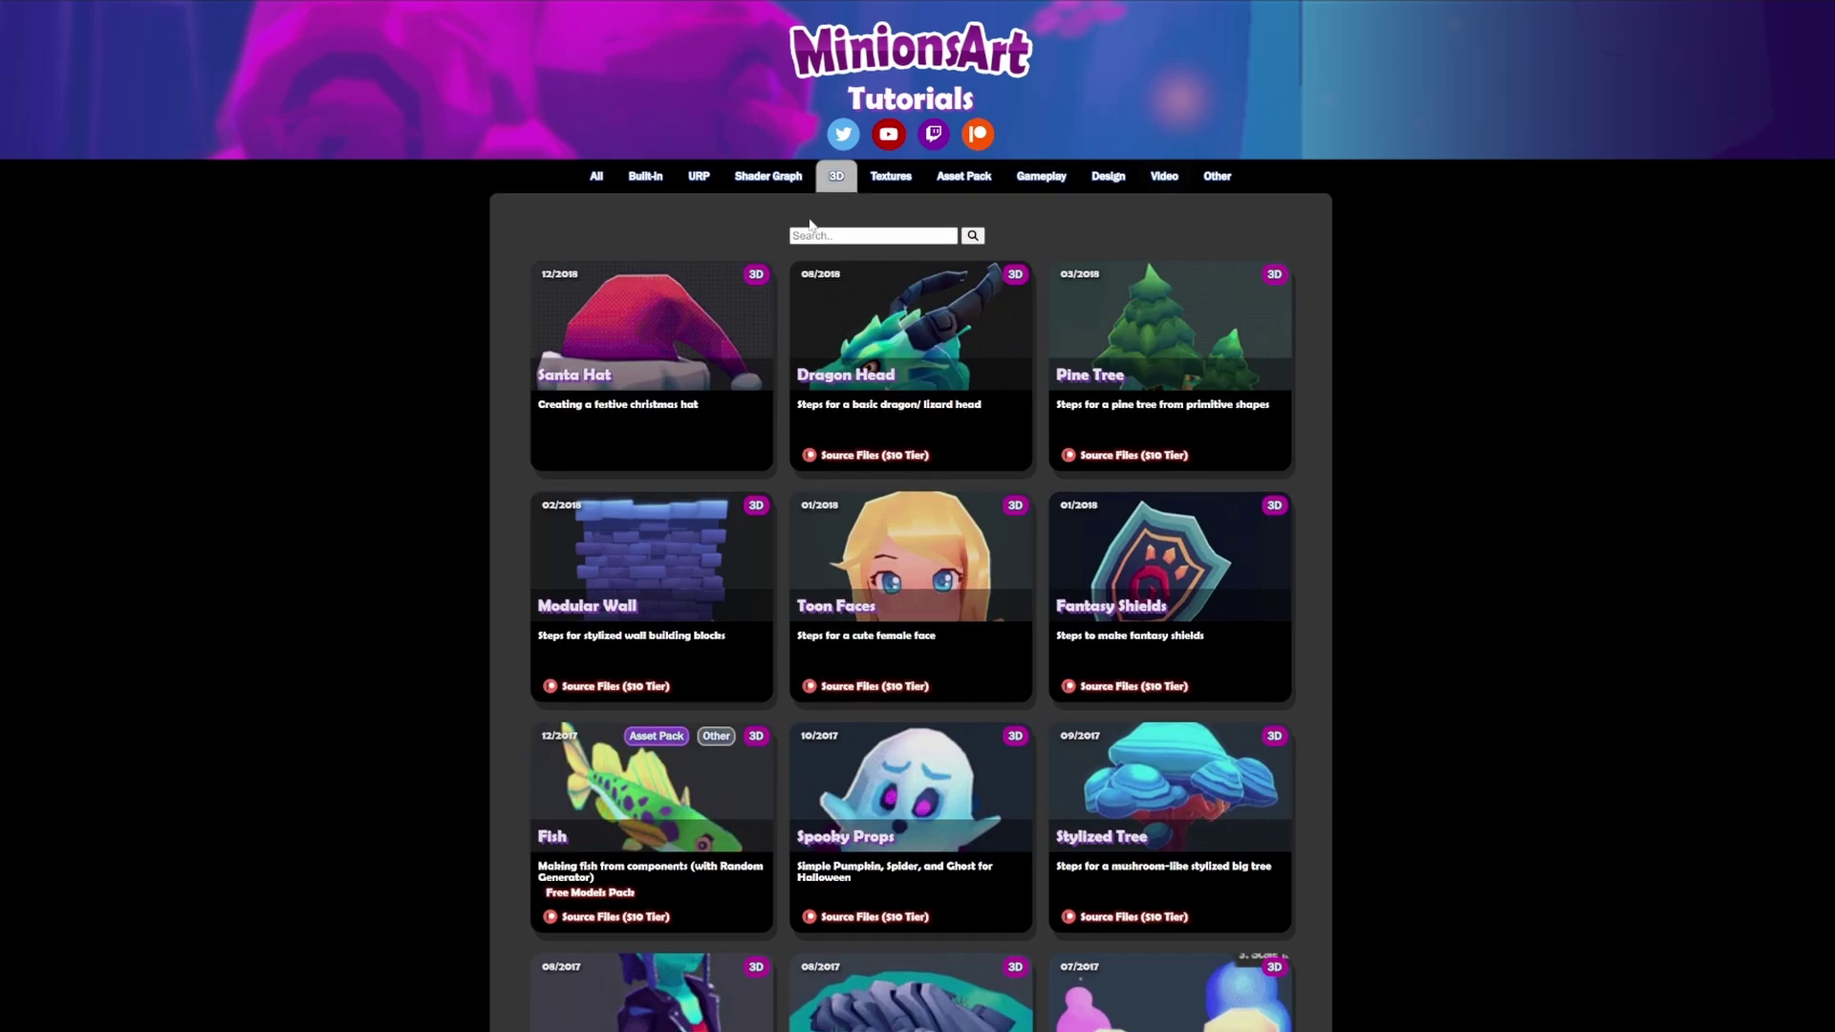
click(776, 186)
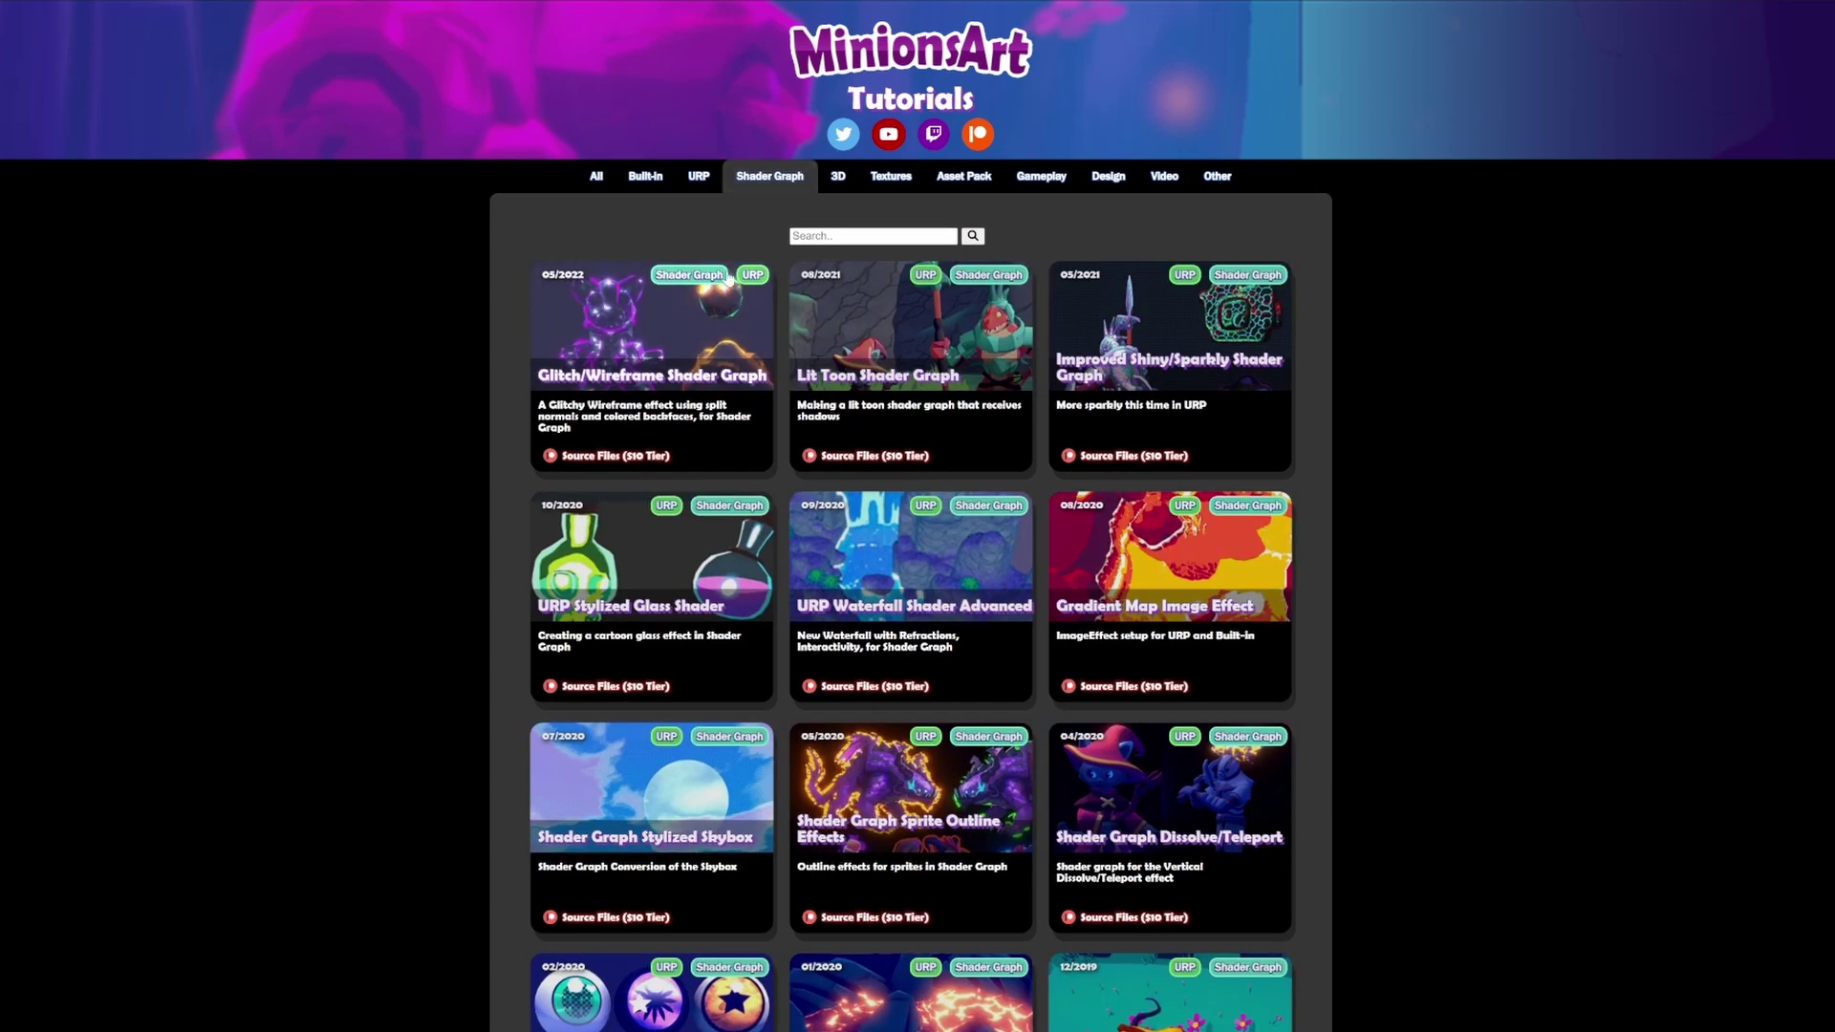
click(585, 184)
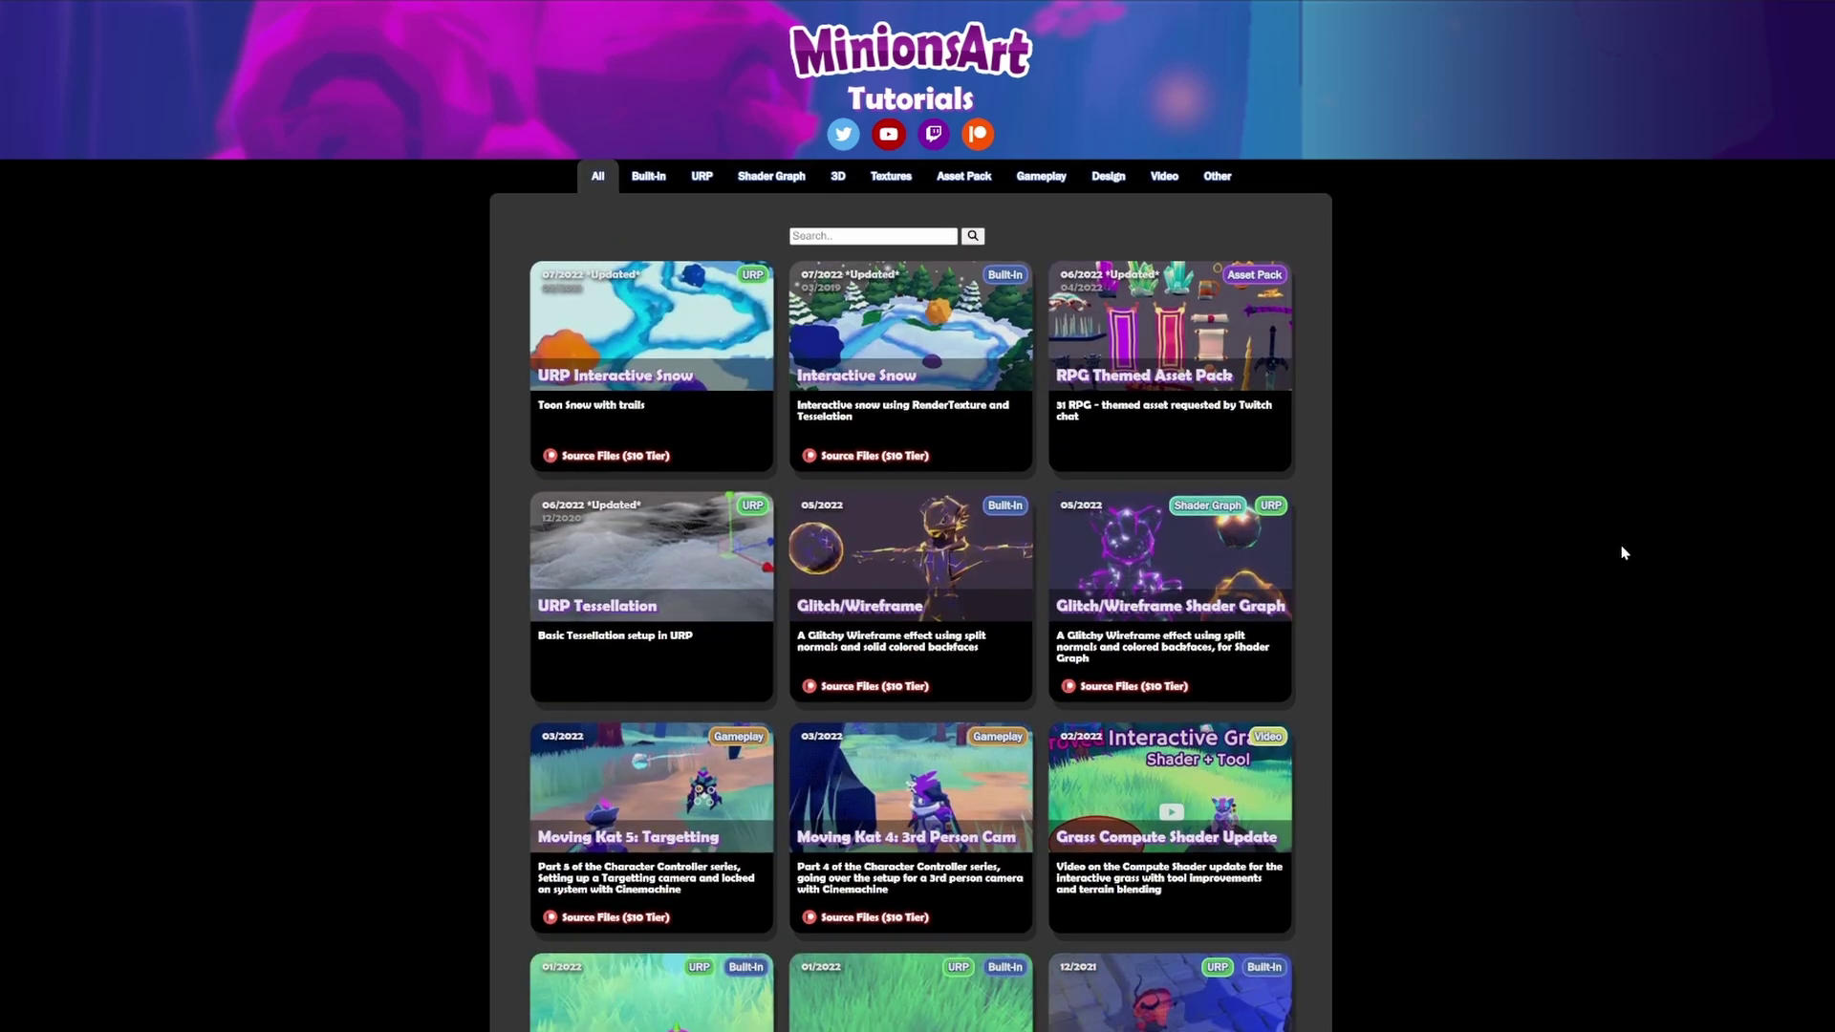